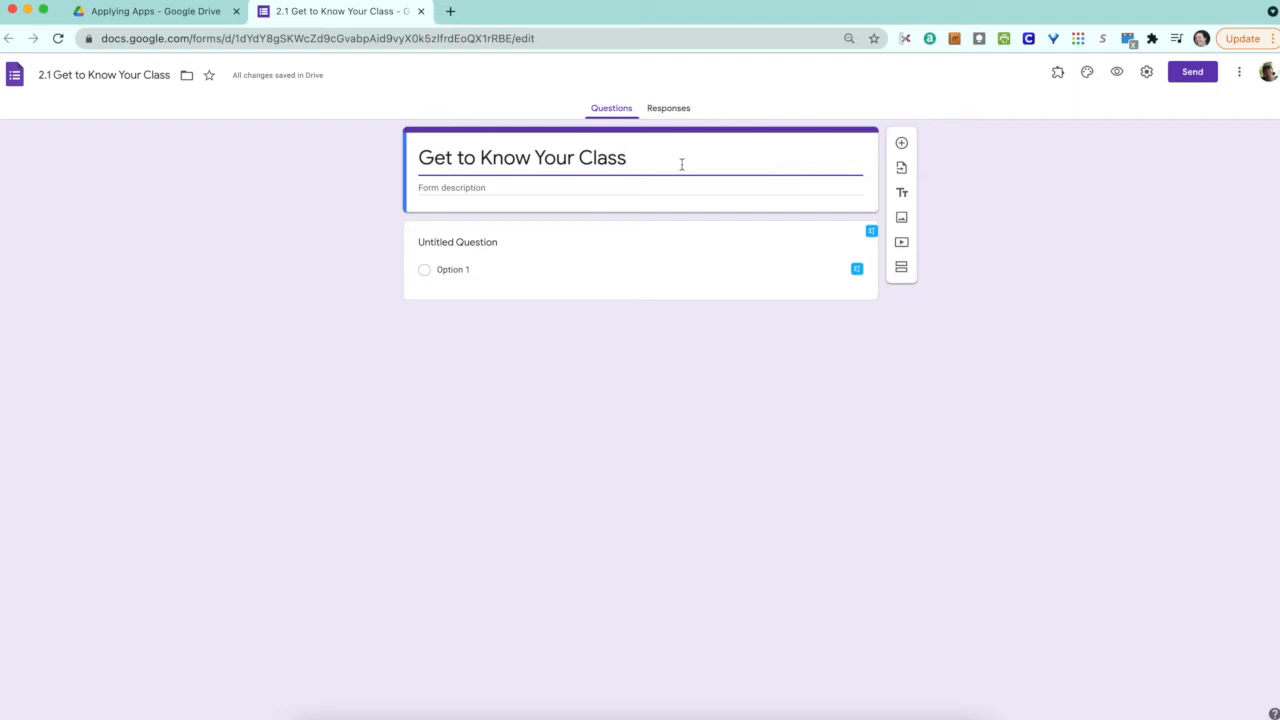
Word the untitled first question as "What is your name?" and make it required
left_click(461, 241)
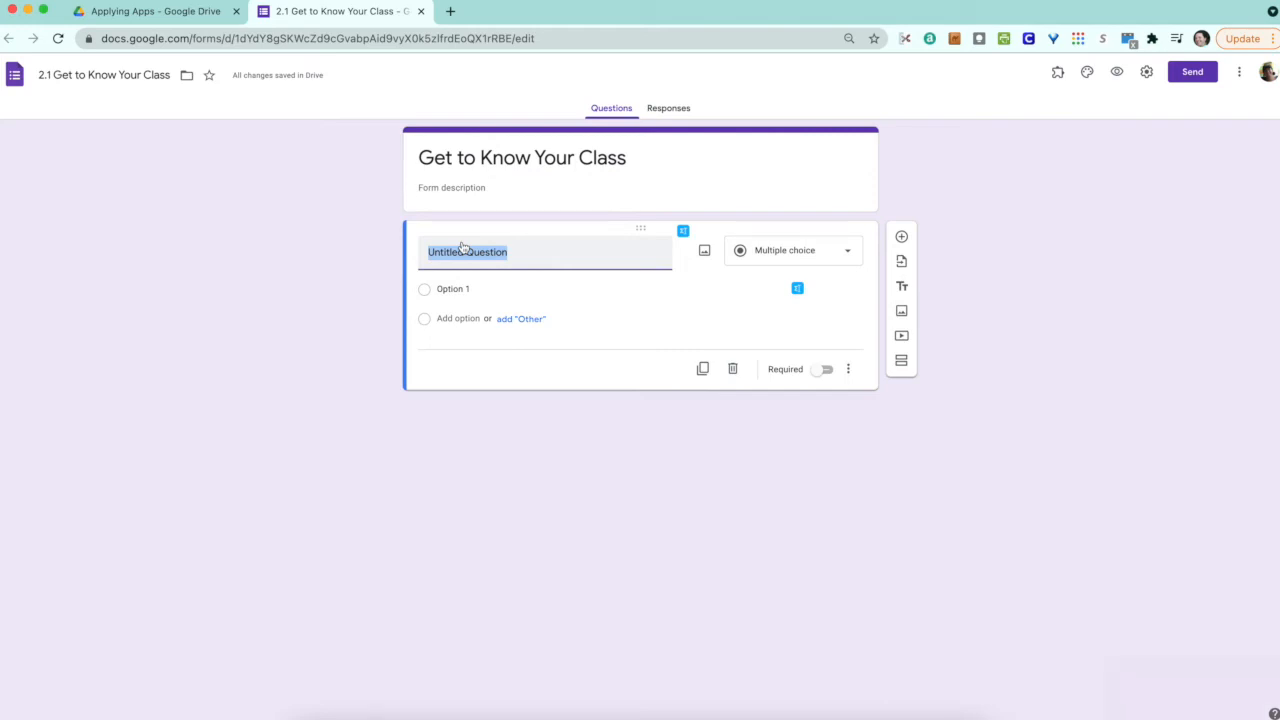
type("What is your name?")
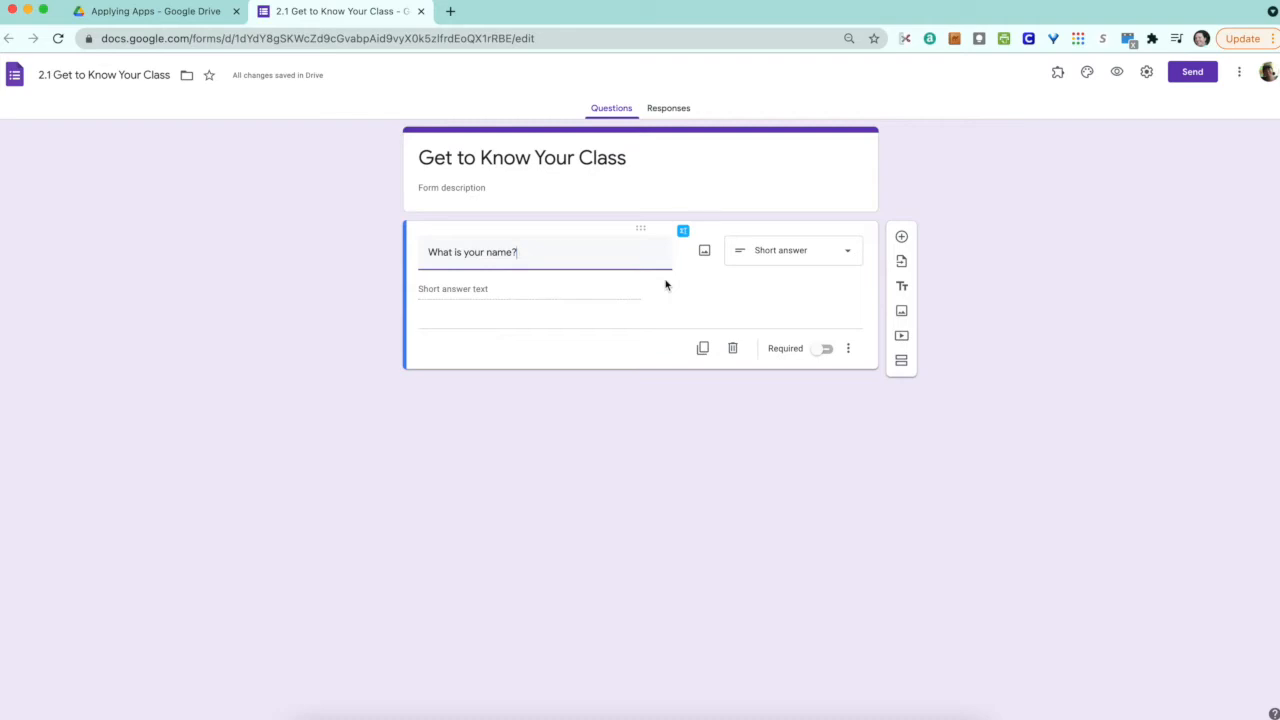
left_click(823, 350)
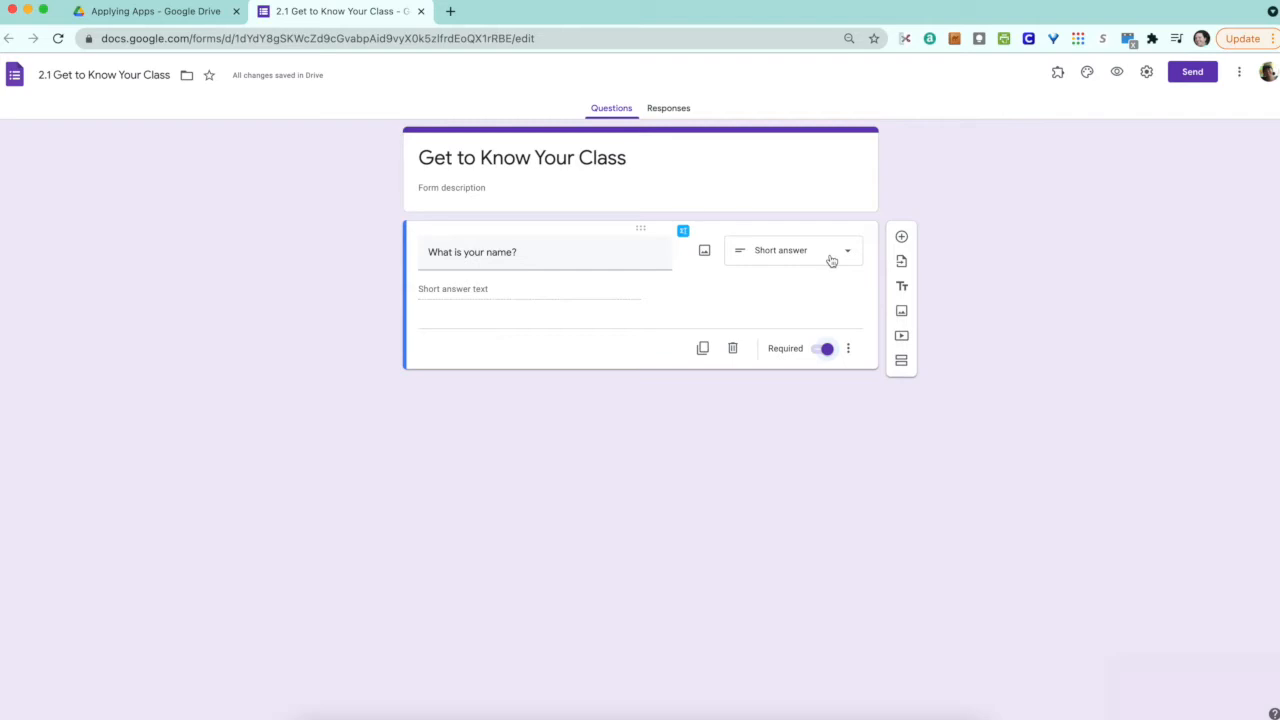
Add a multiple choice question below the name question, reading "What grade are you in?"
left_click(902, 240)
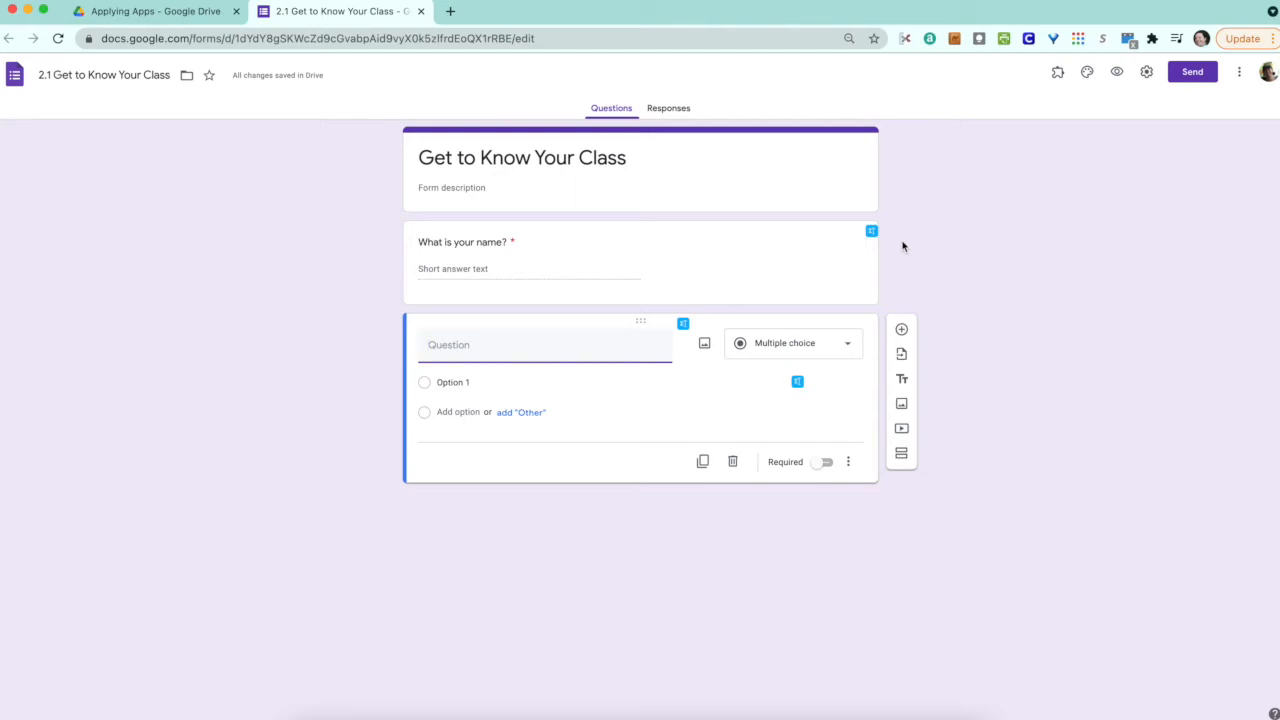
left_click(844, 347)
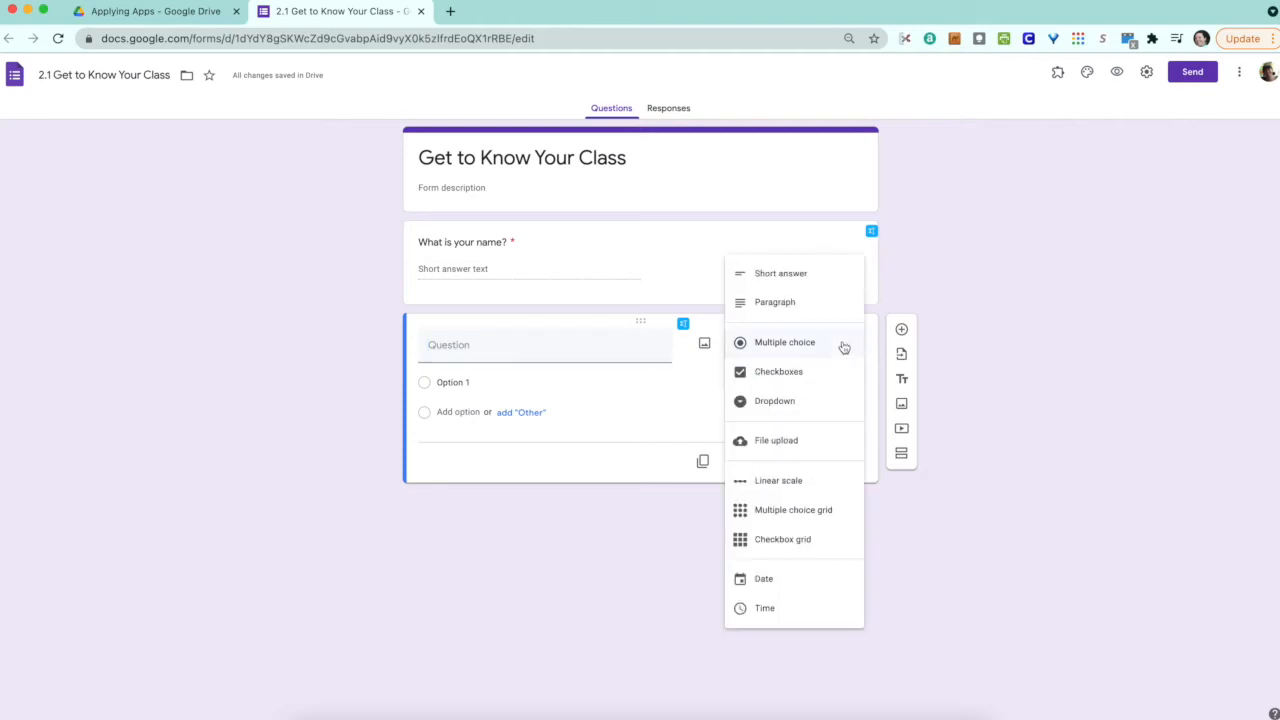
left_click(597, 349)
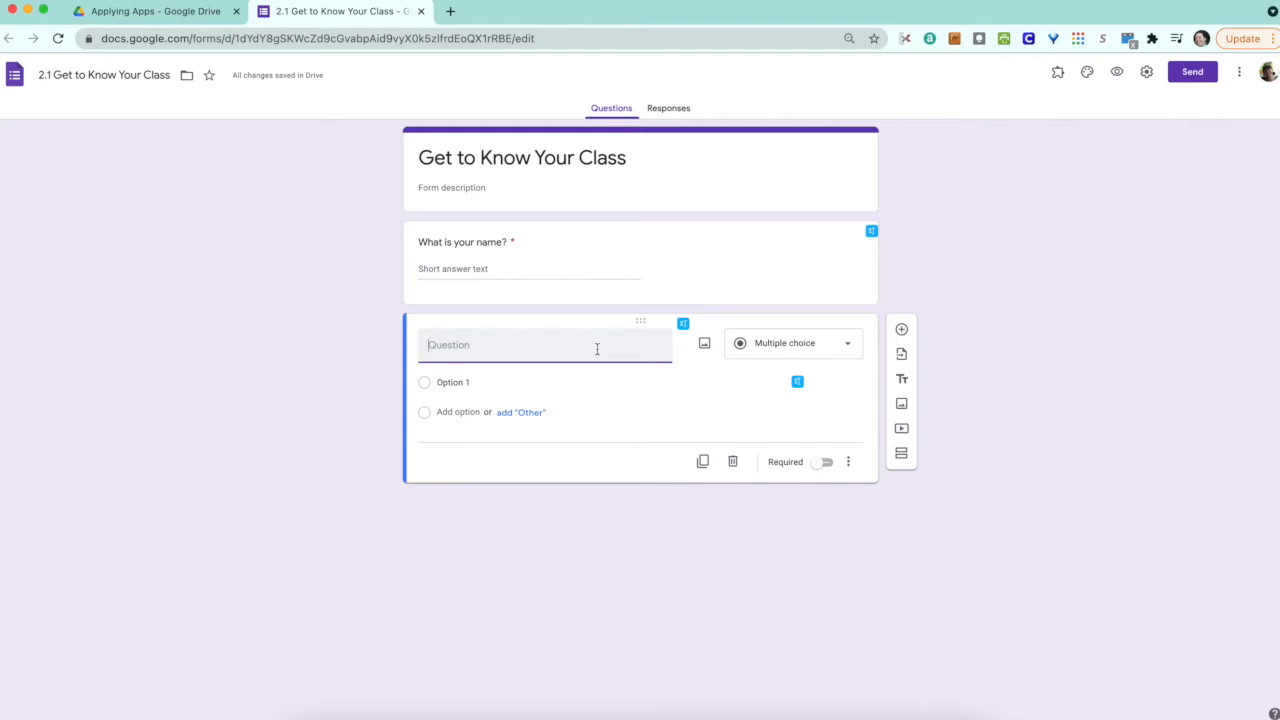
type("What grade are you in?")
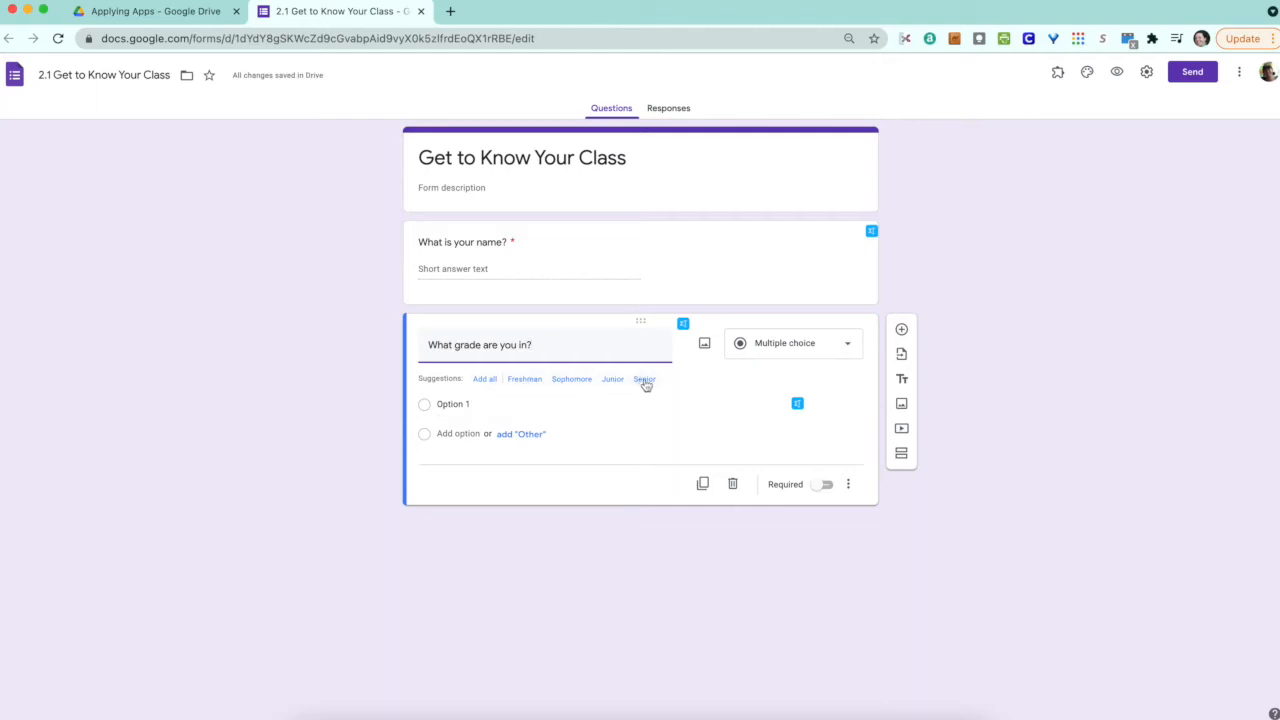
Give the grade question the answer options 6, 7 and 8
left_click(441, 405)
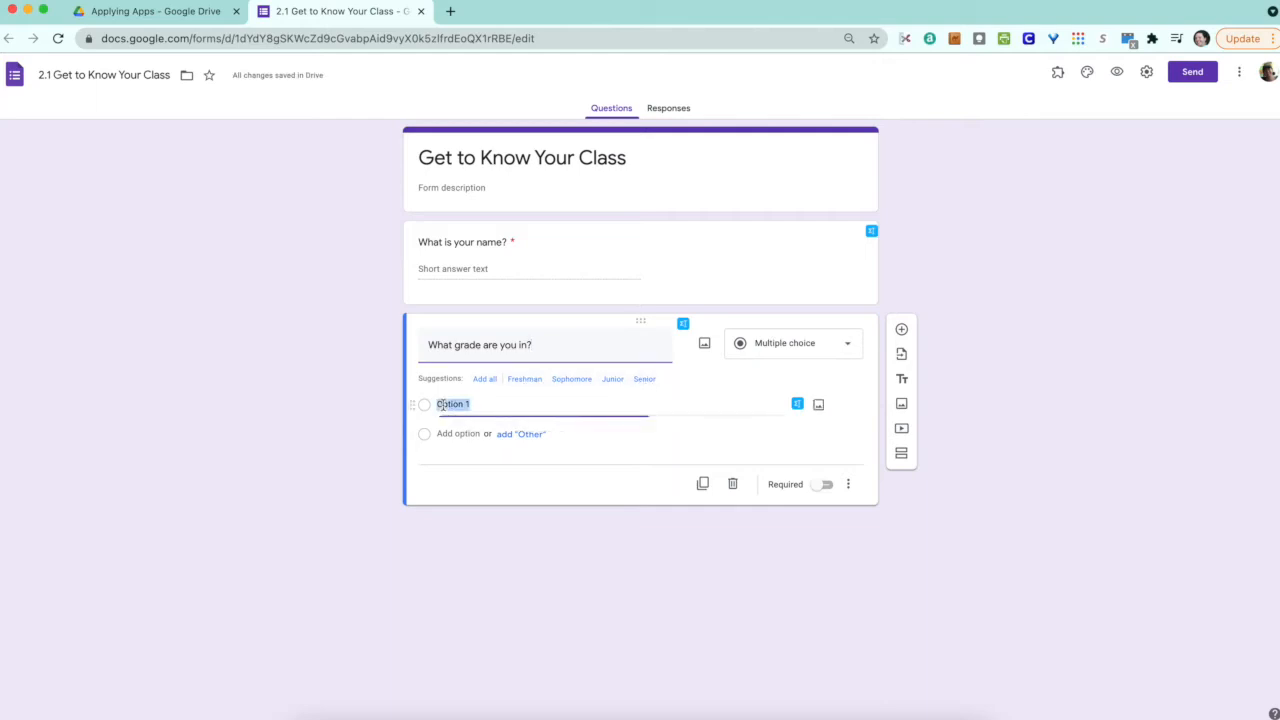
key("BackSpace")
type("6")
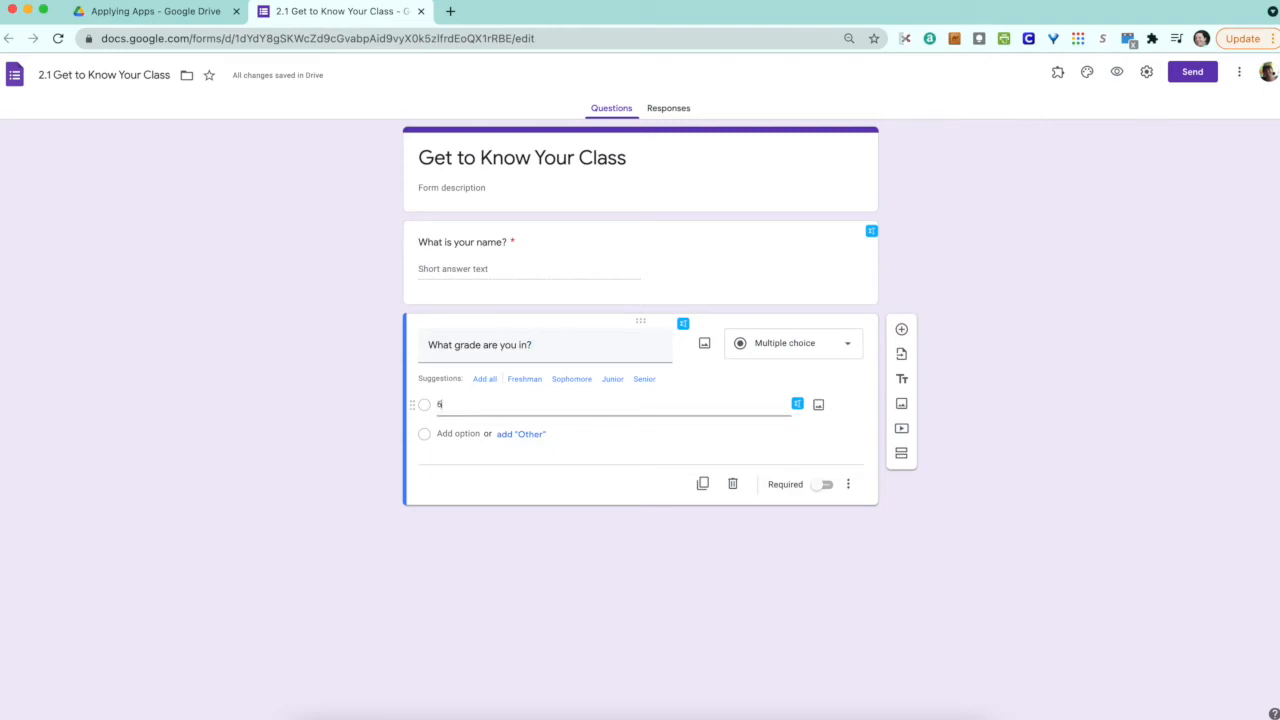
key("Return")
type("7")
key("Return")
type("8")
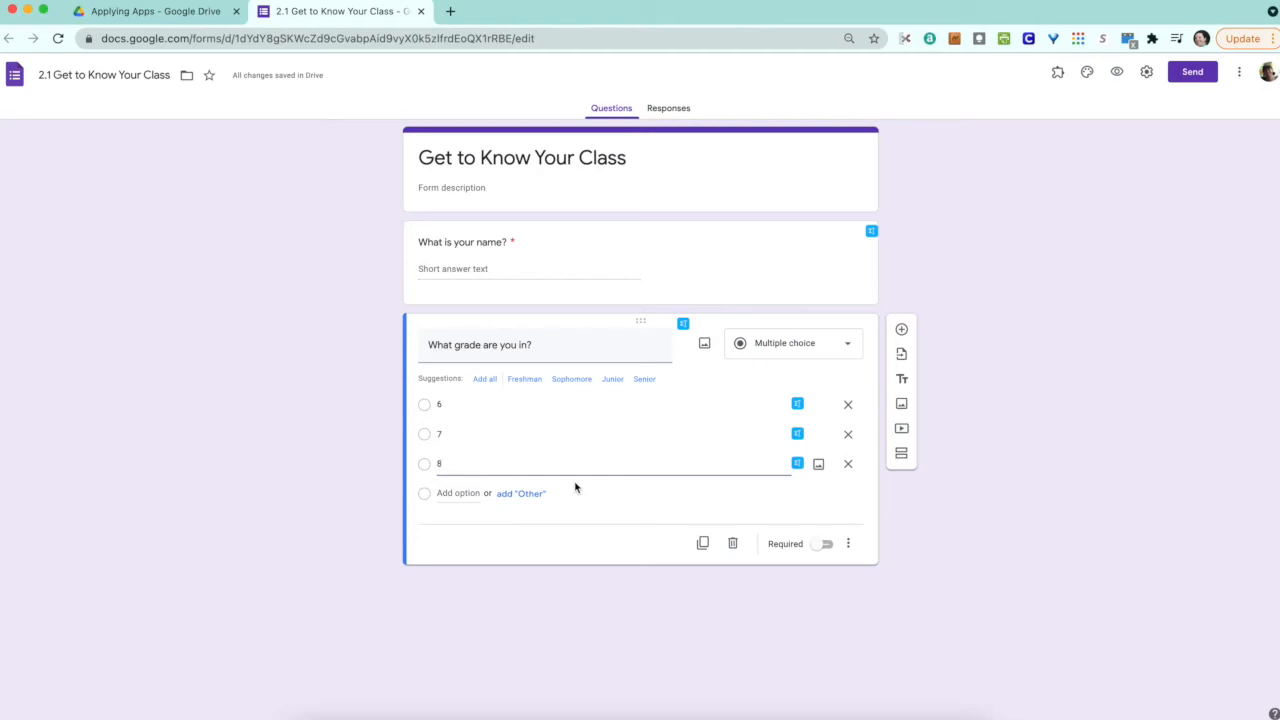
Add a checkboxes question below the grade question, reading "What kinds of pets do you own?"
left_click(902, 330)
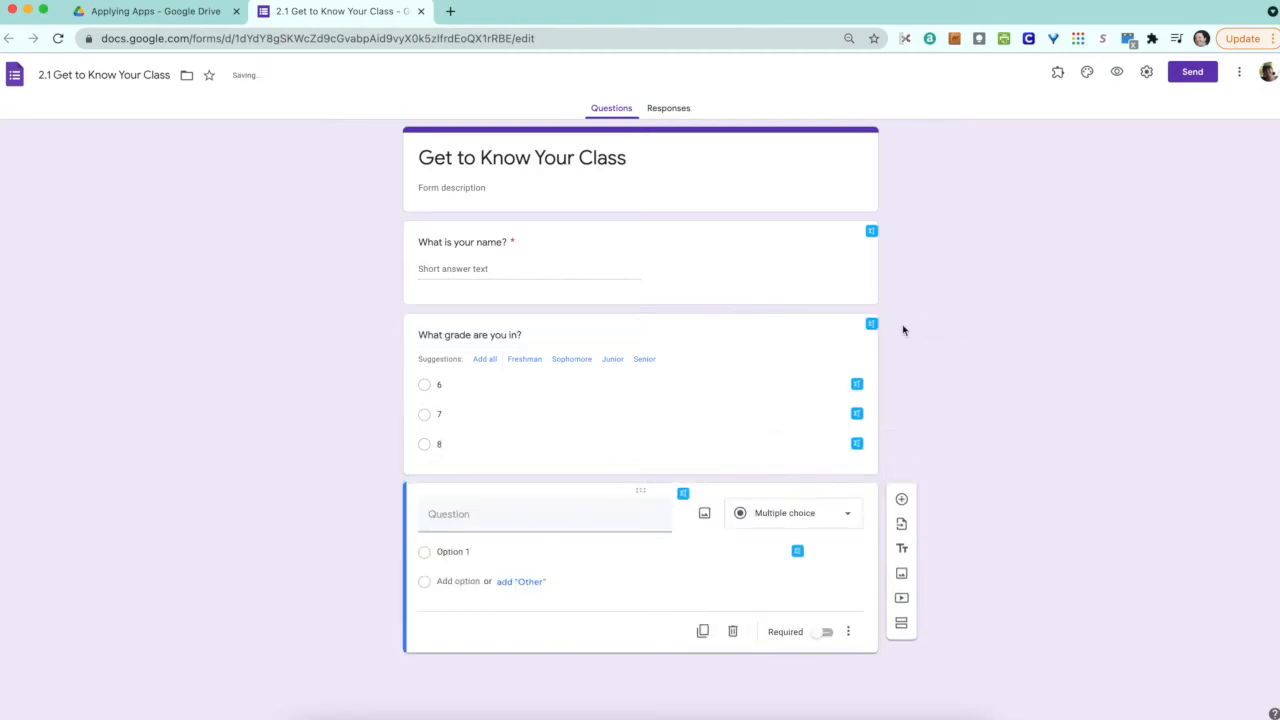
left_click(819, 518)
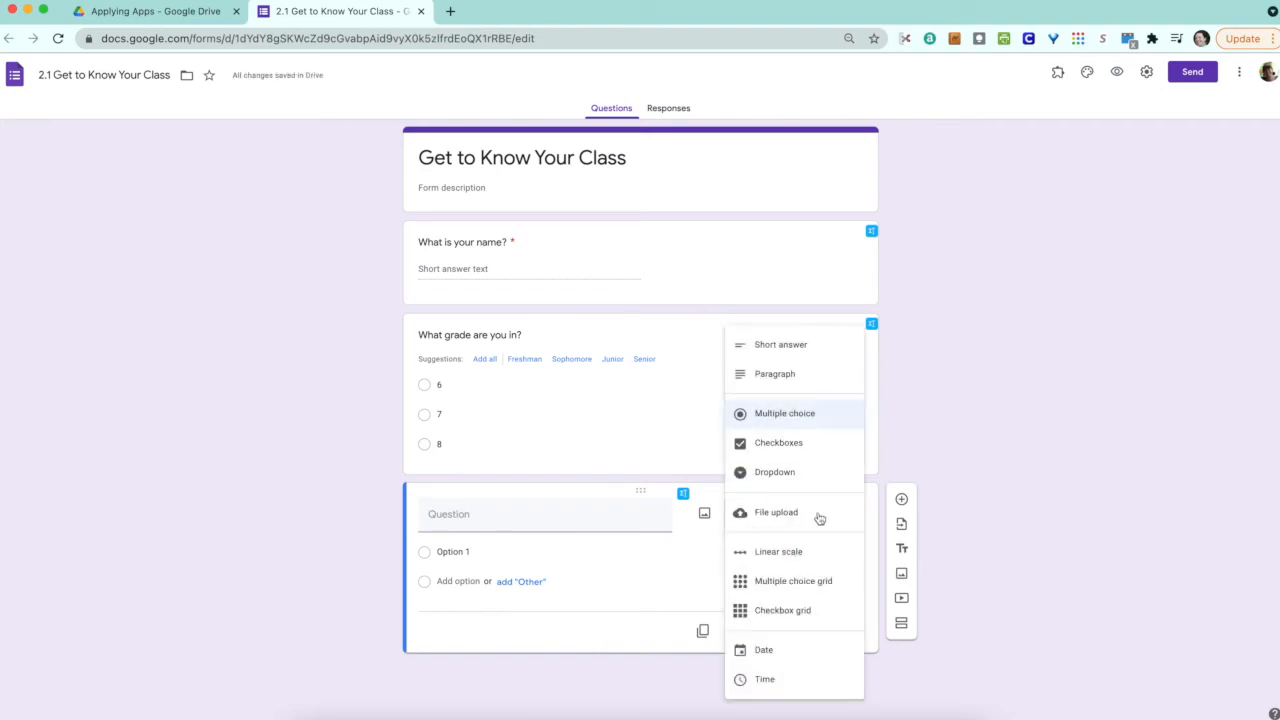
left_click(814, 446)
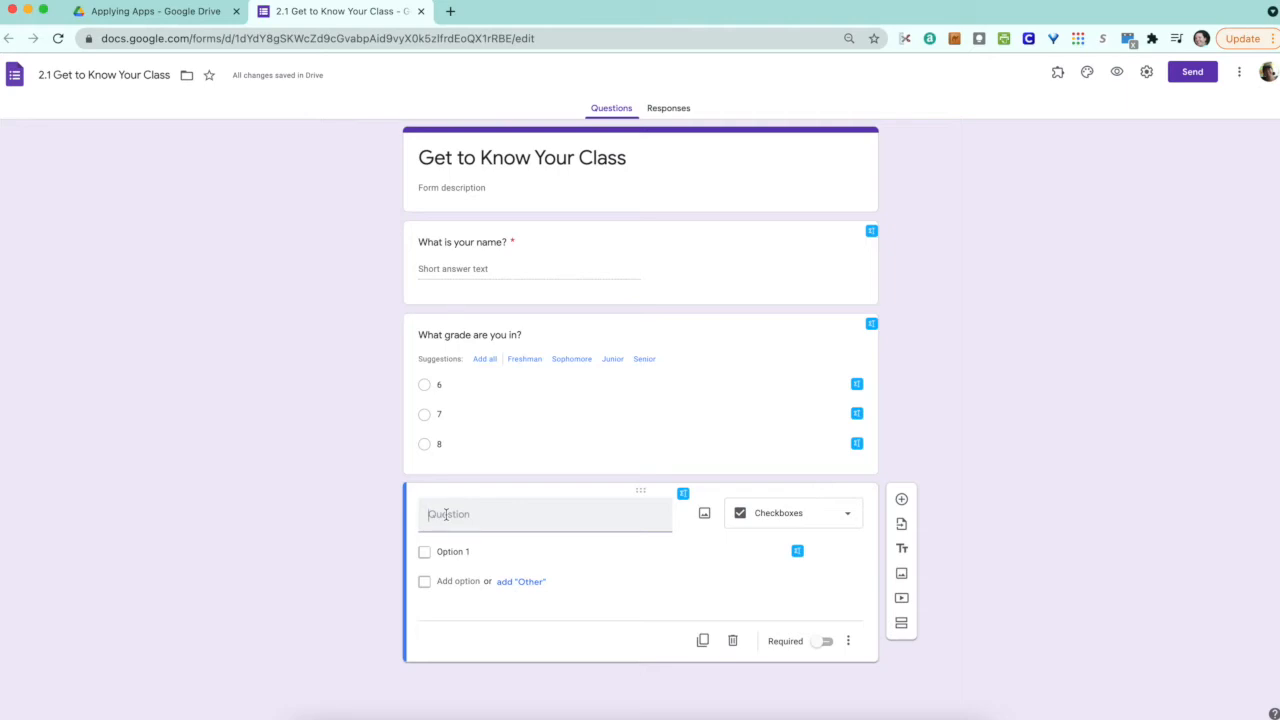
type("What kinds of pets do ")
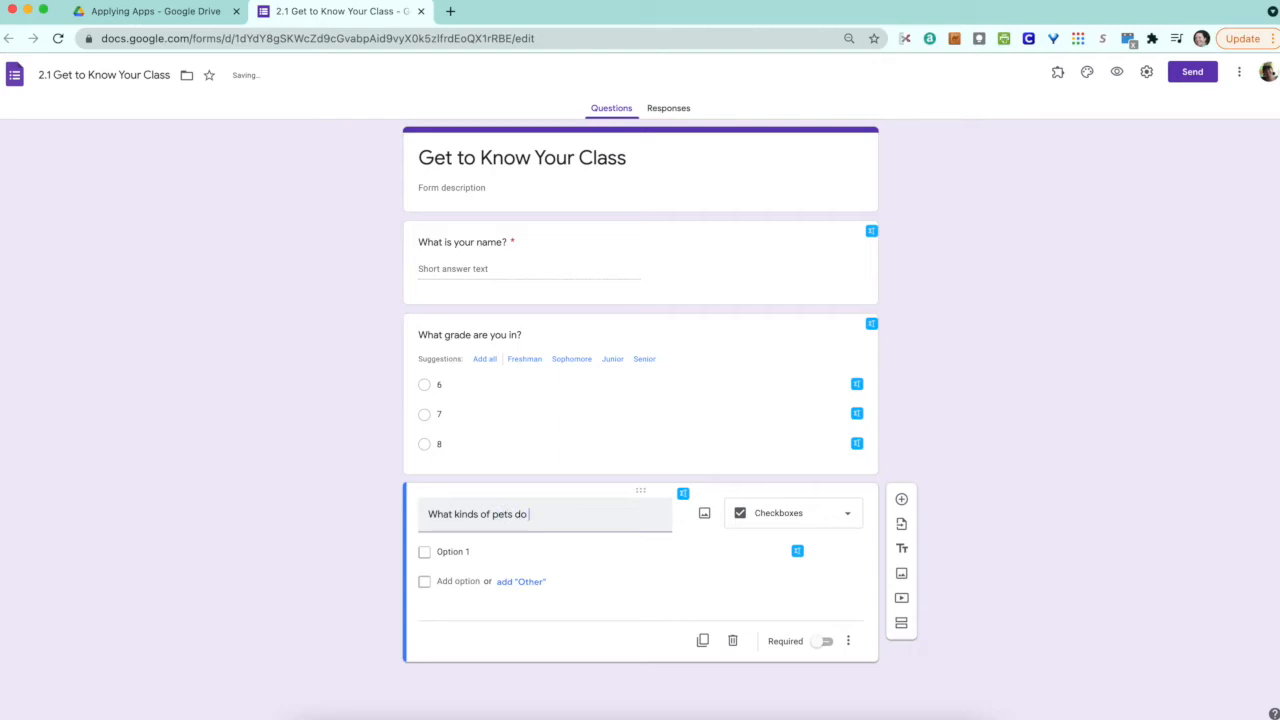
type("you own?")
Give the pets question the checkbox options Dog, Cat, Hamsters and Fish
left_click(450, 551)
type("D")
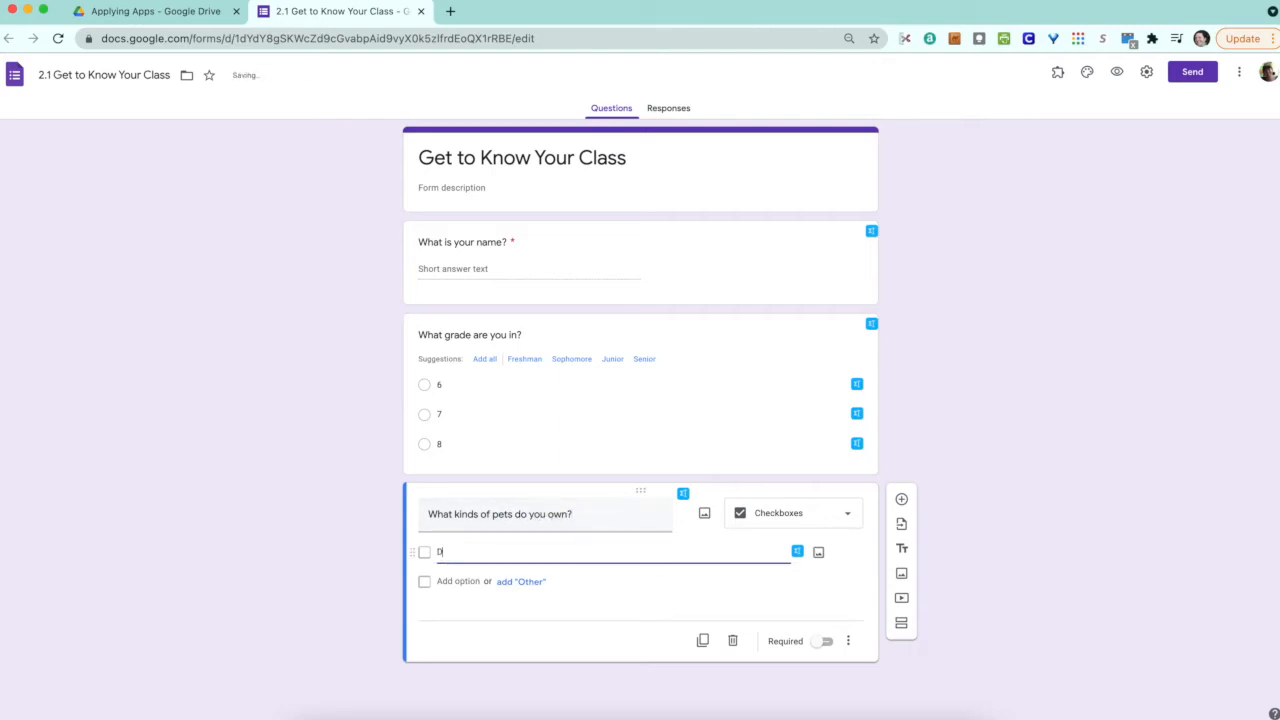
type("og")
key("Return")
type("Cat")
key("Return")
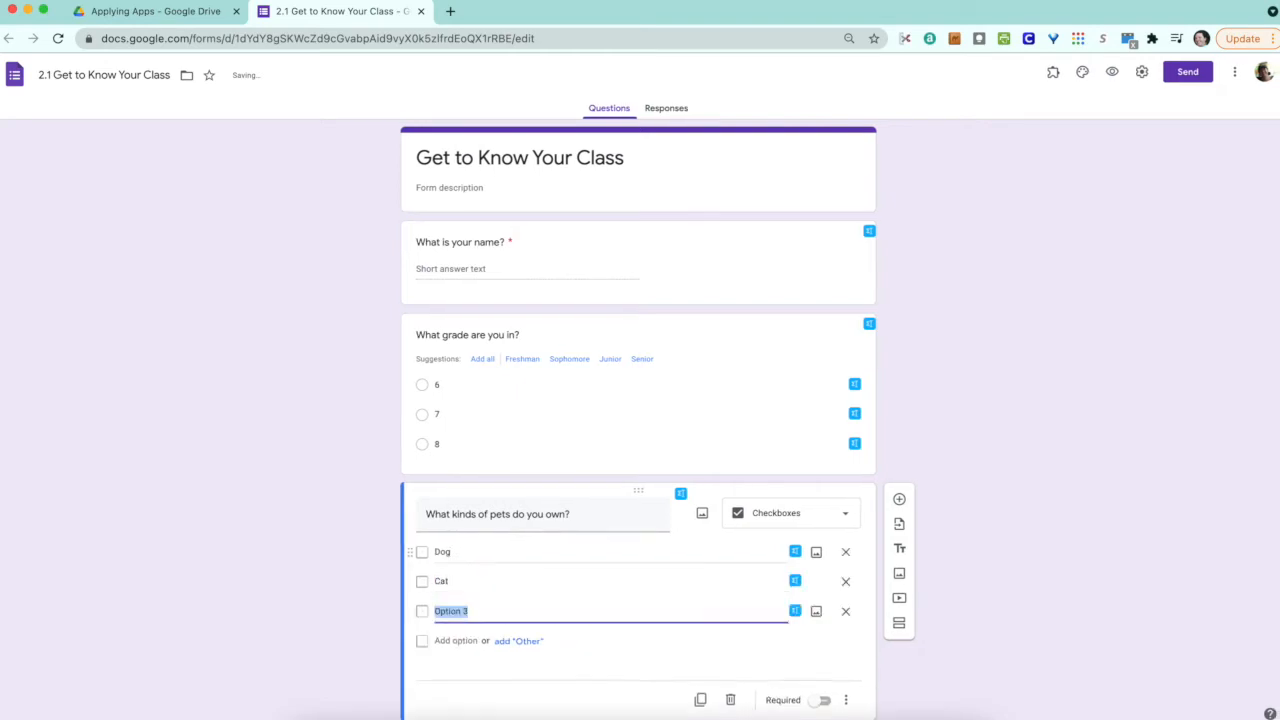
type("Hamsters")
key("Return")
type("Fish")
key("Return")
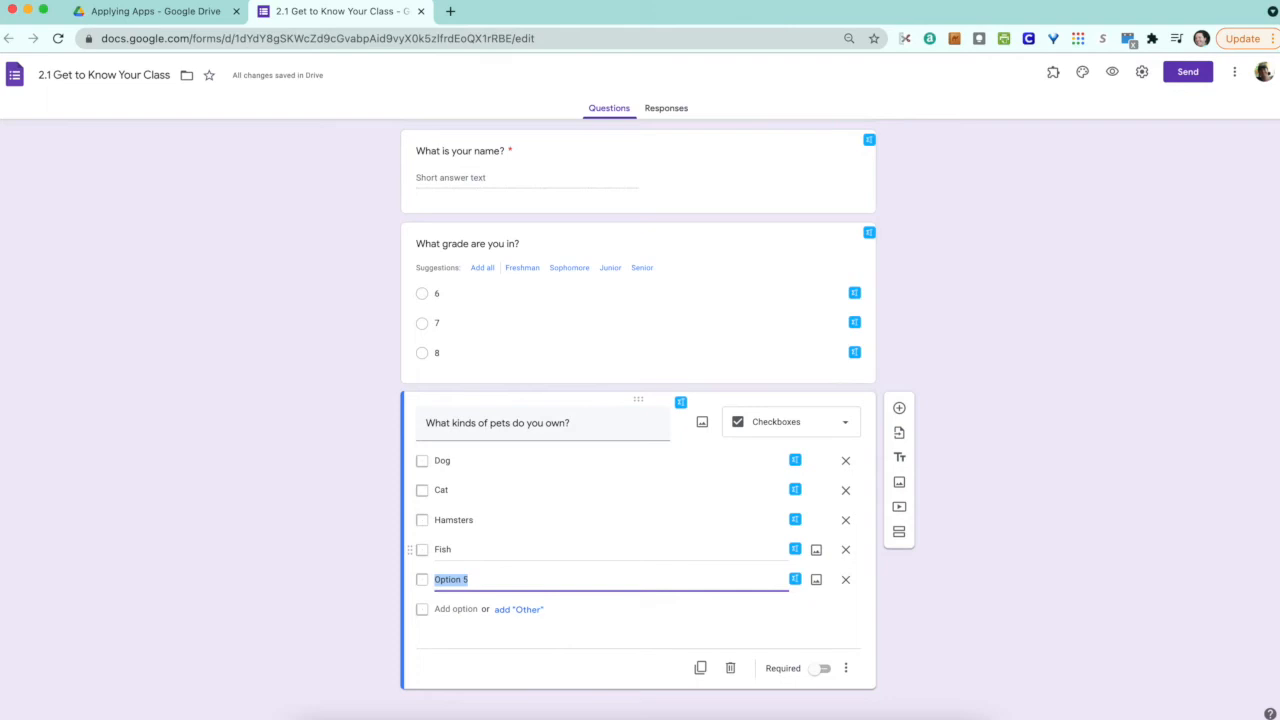
type("Chinc")
key("BackSpace")
key("BackSpace")
key("BackSpace")
key("BackSpace")
key("BackSpace")
left_click(847, 581)
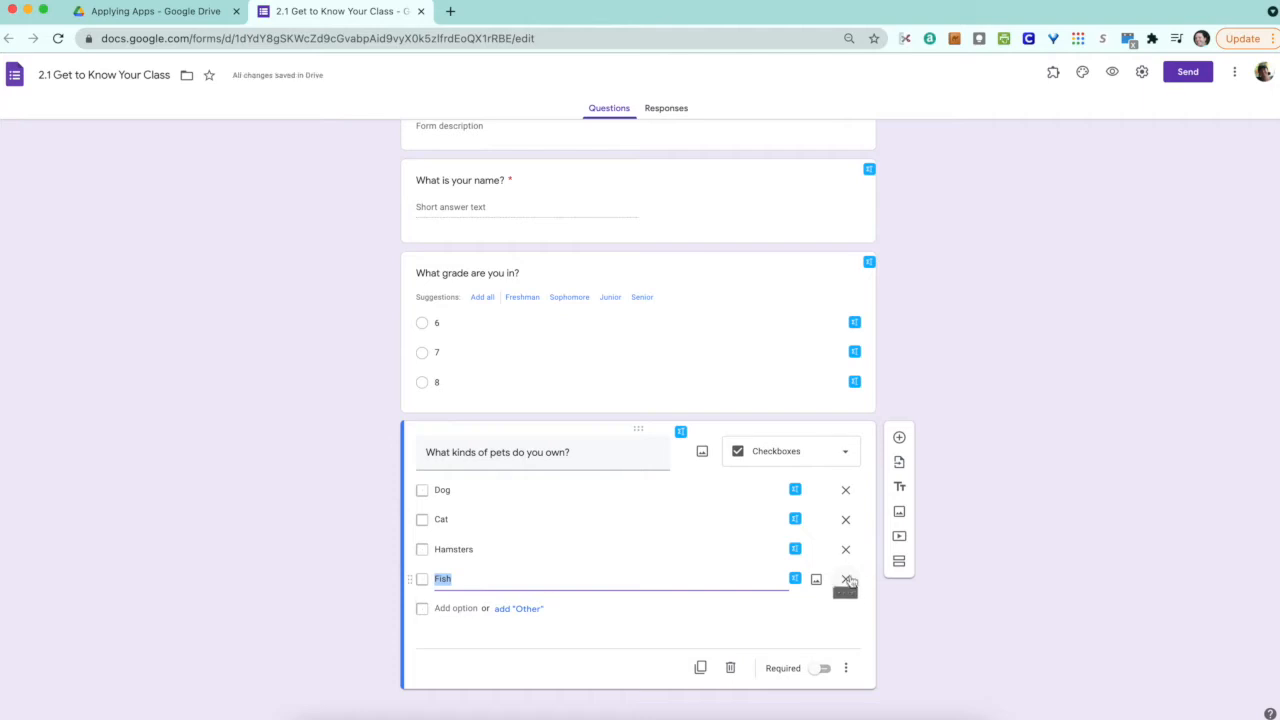
Add an "Other" choice at the end of the pets question's options
left_click(530, 612)
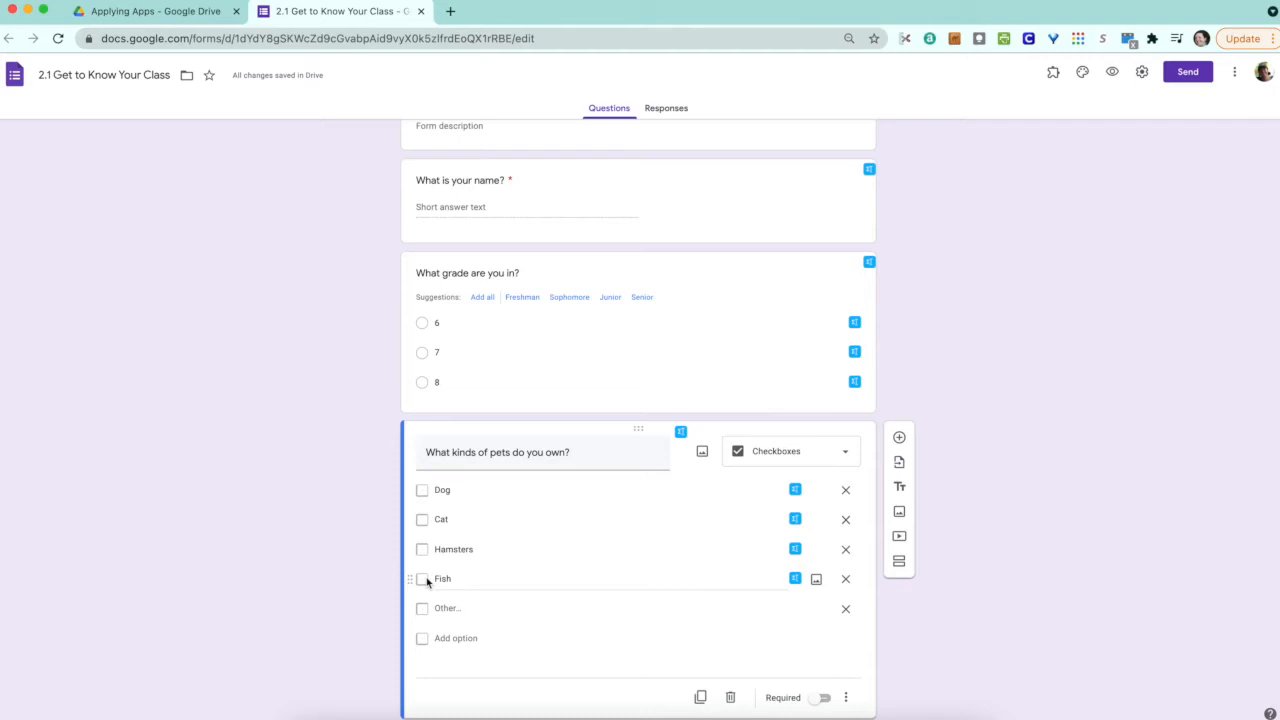
Add a linear scale question below the pets question, reading "Rap is my favorite type of music."
scroll(663, 520, "down", 1)
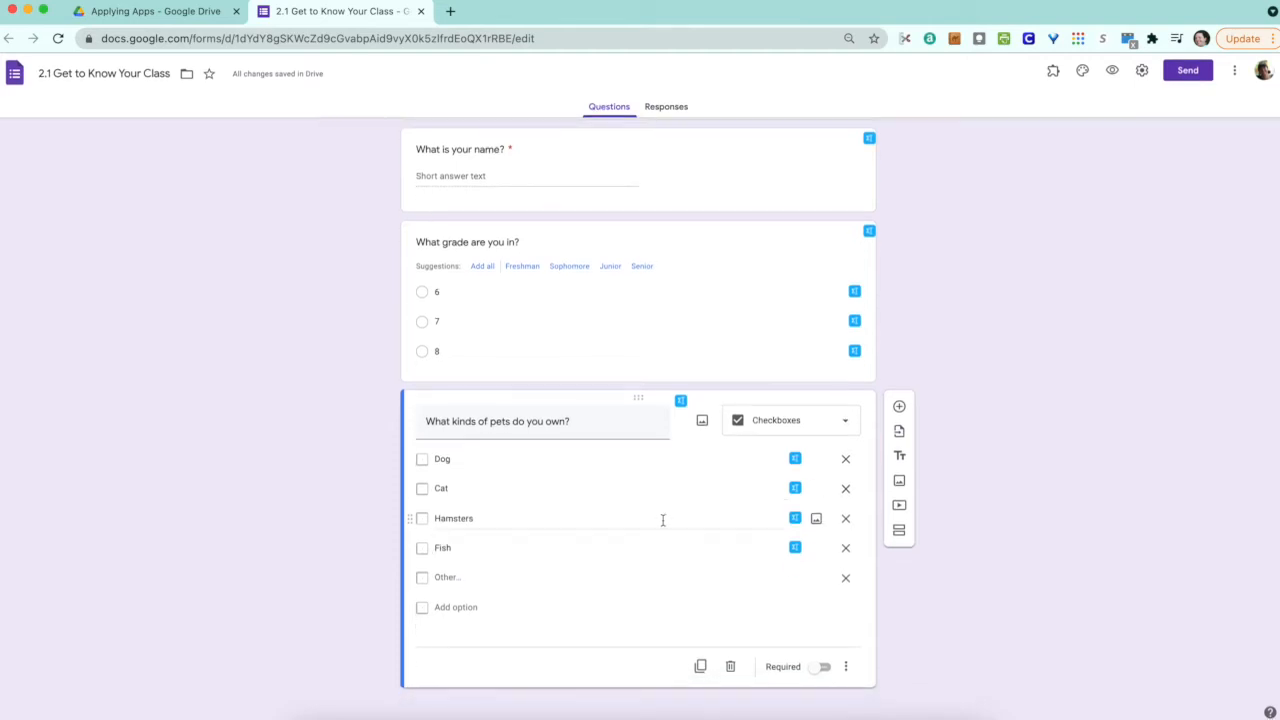
left_click(900, 410)
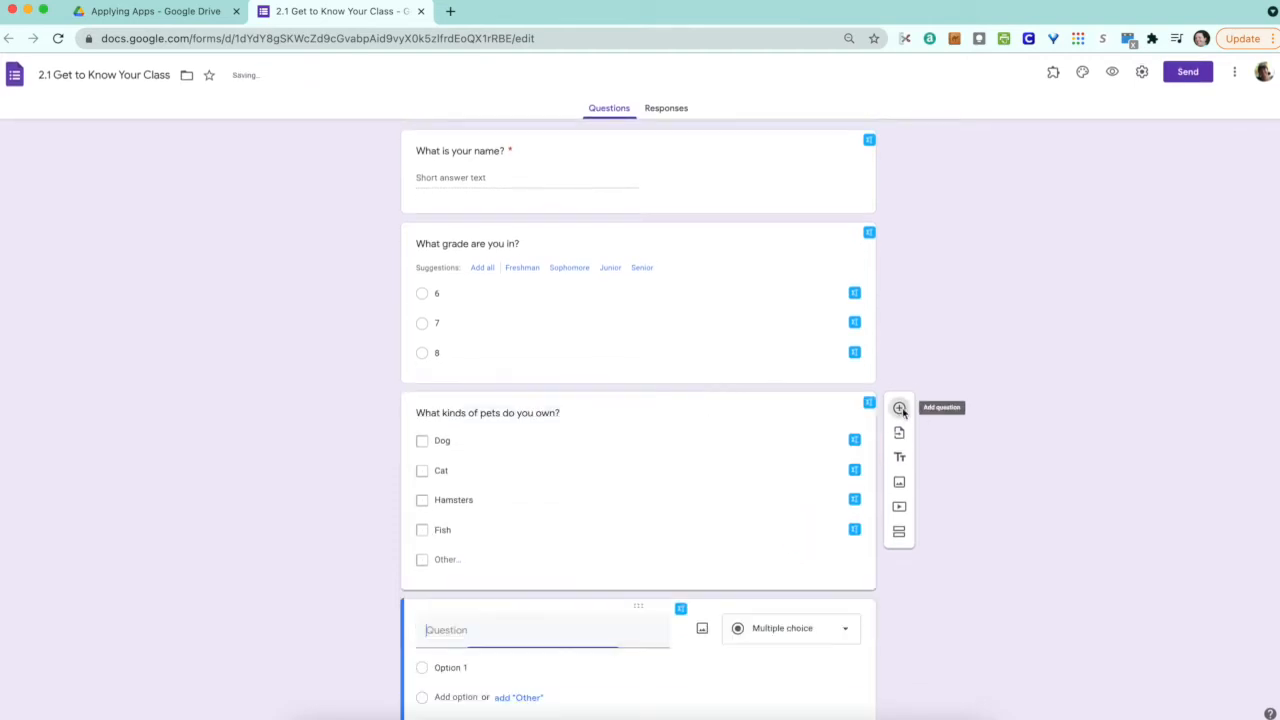
left_click(838, 560)
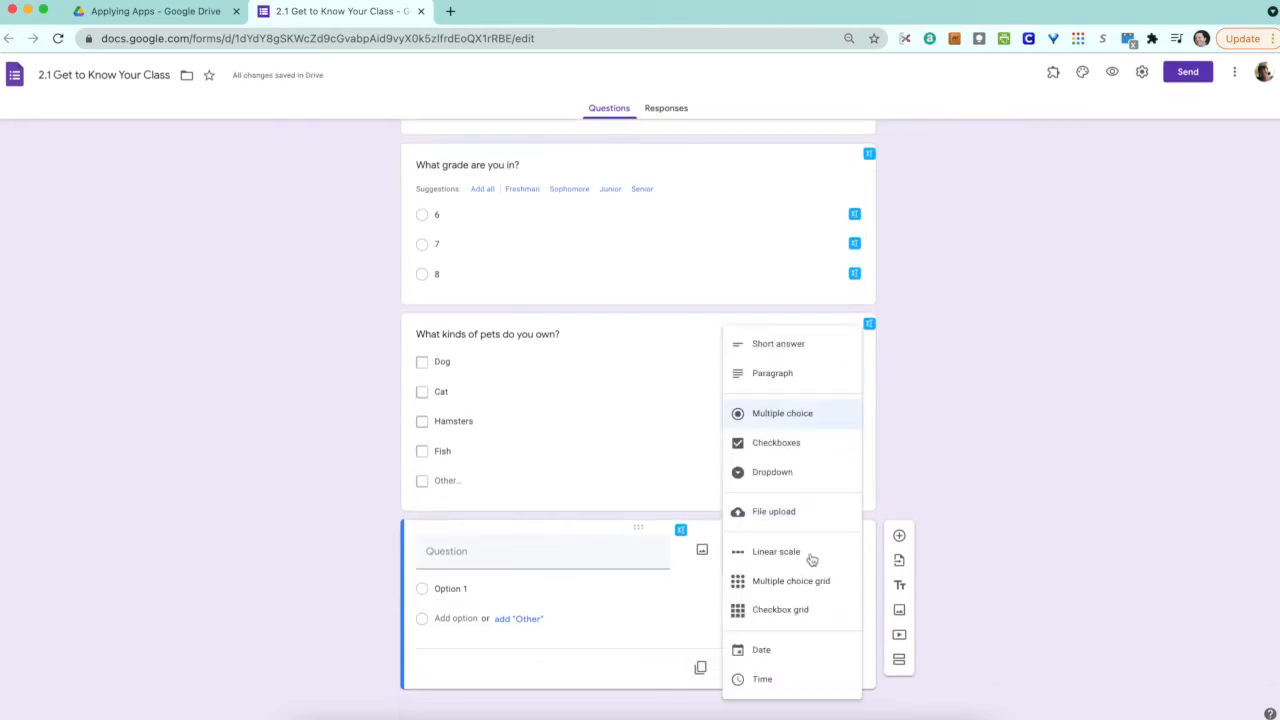
left_click(793, 560)
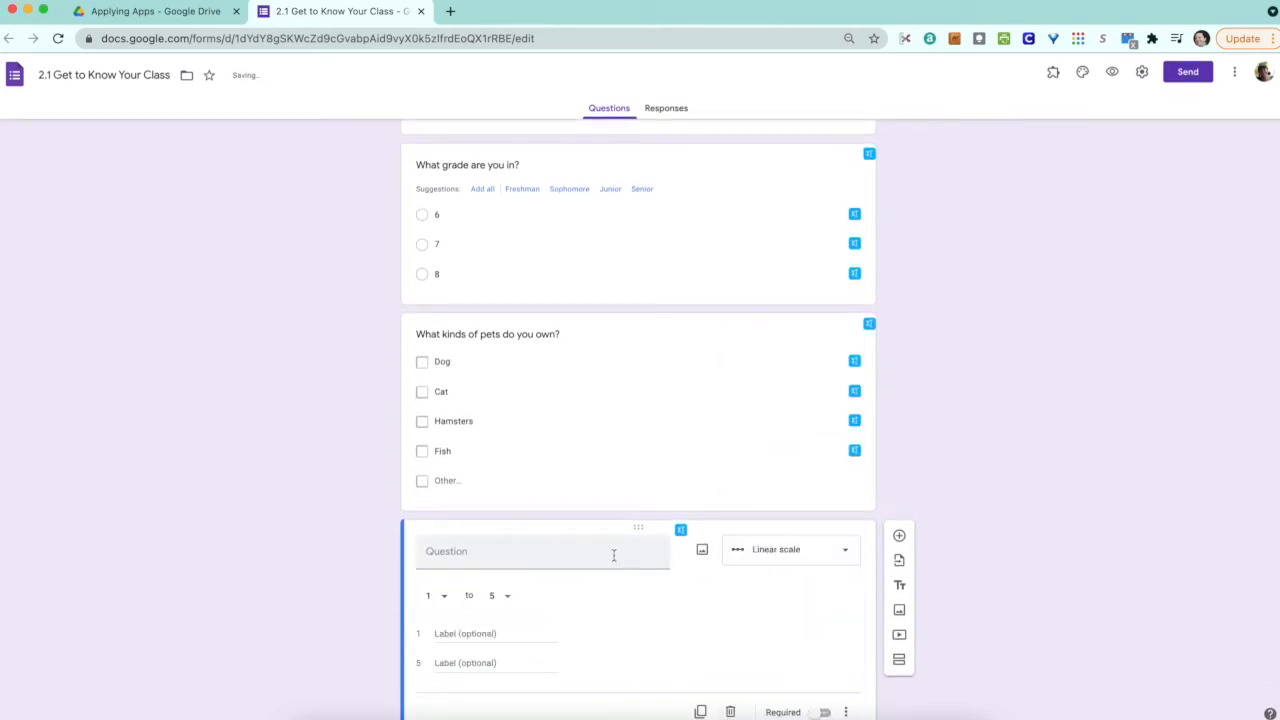
left_click(558, 514)
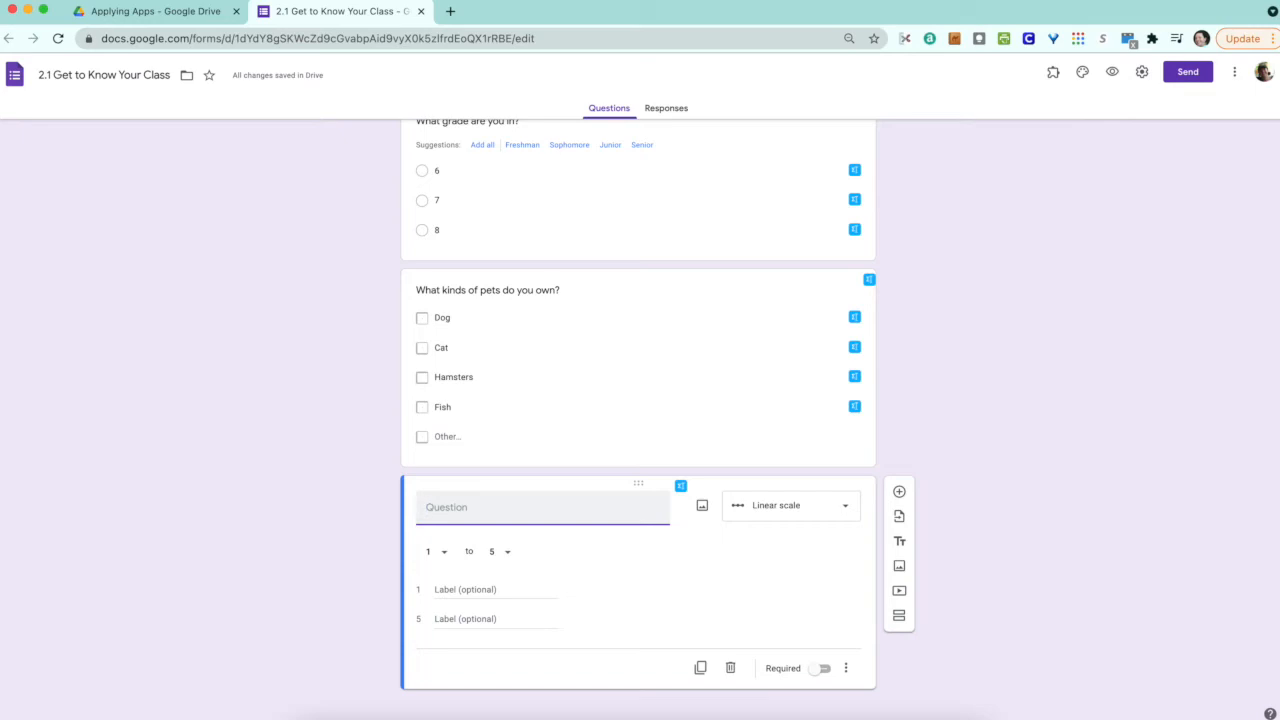
type("Rap is my favorite type of music")
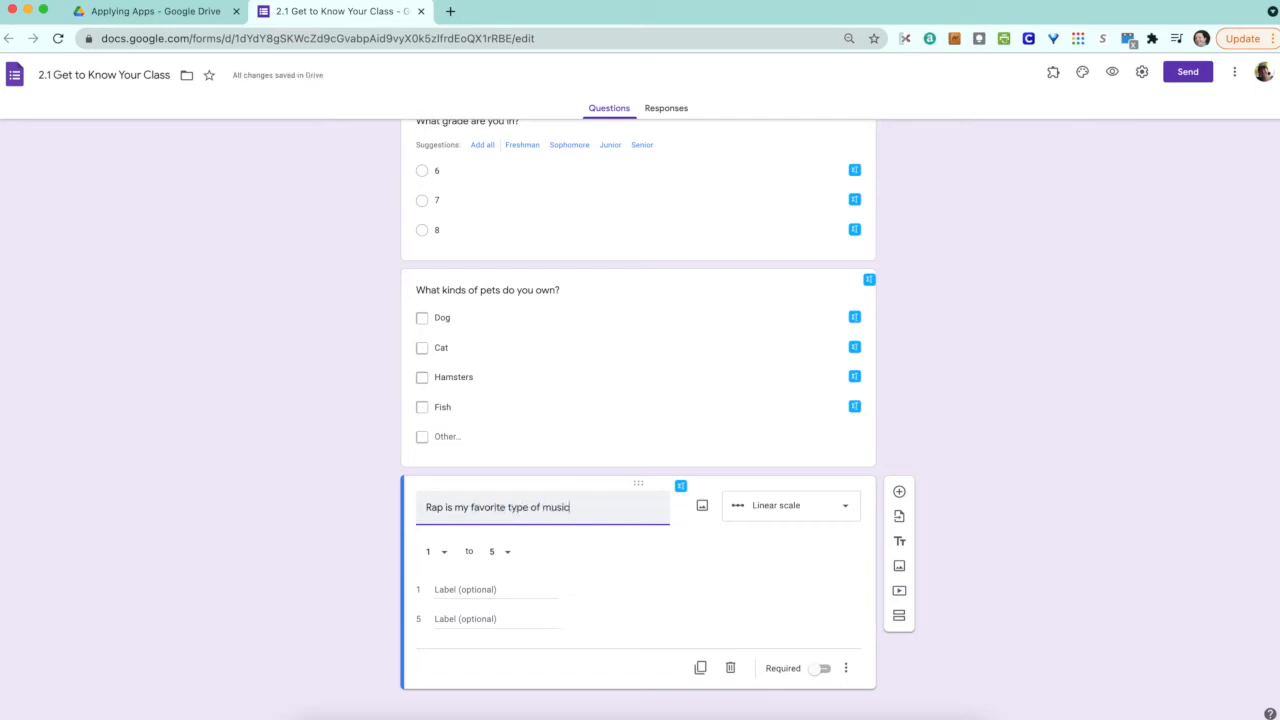
type(".")
Label the low end of the rap question's scale "Strongly Disagree" and the high end "Strongly Agree"
left_click(450, 590)
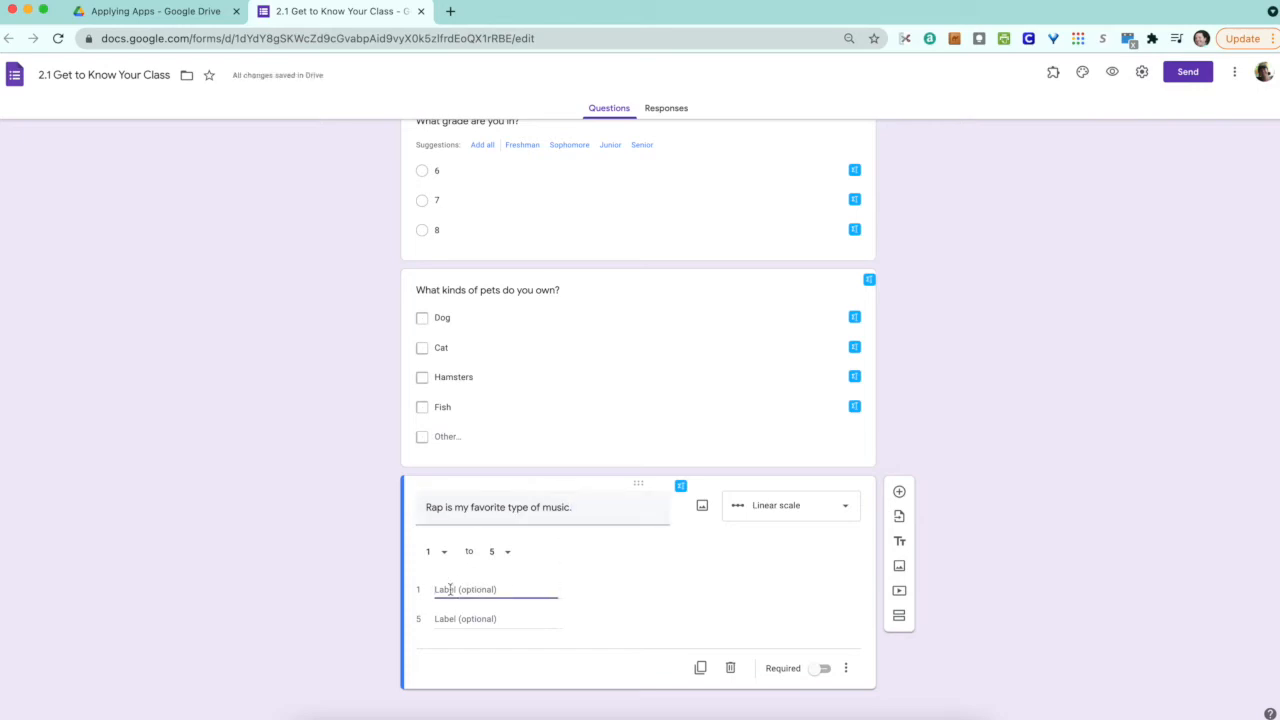
type("Strongly Disagree")
left_click(490, 615)
type("Strongly Agree")
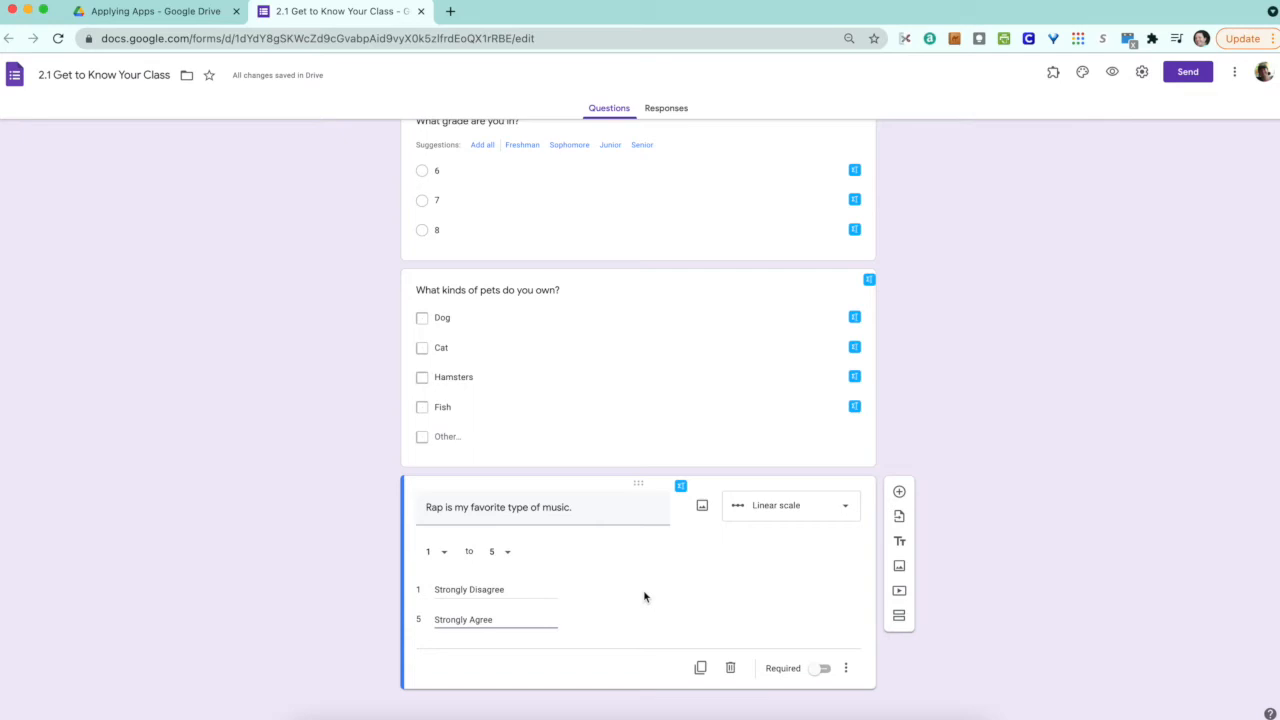
Add a new blank question below the rap music question
left_click(899, 492)
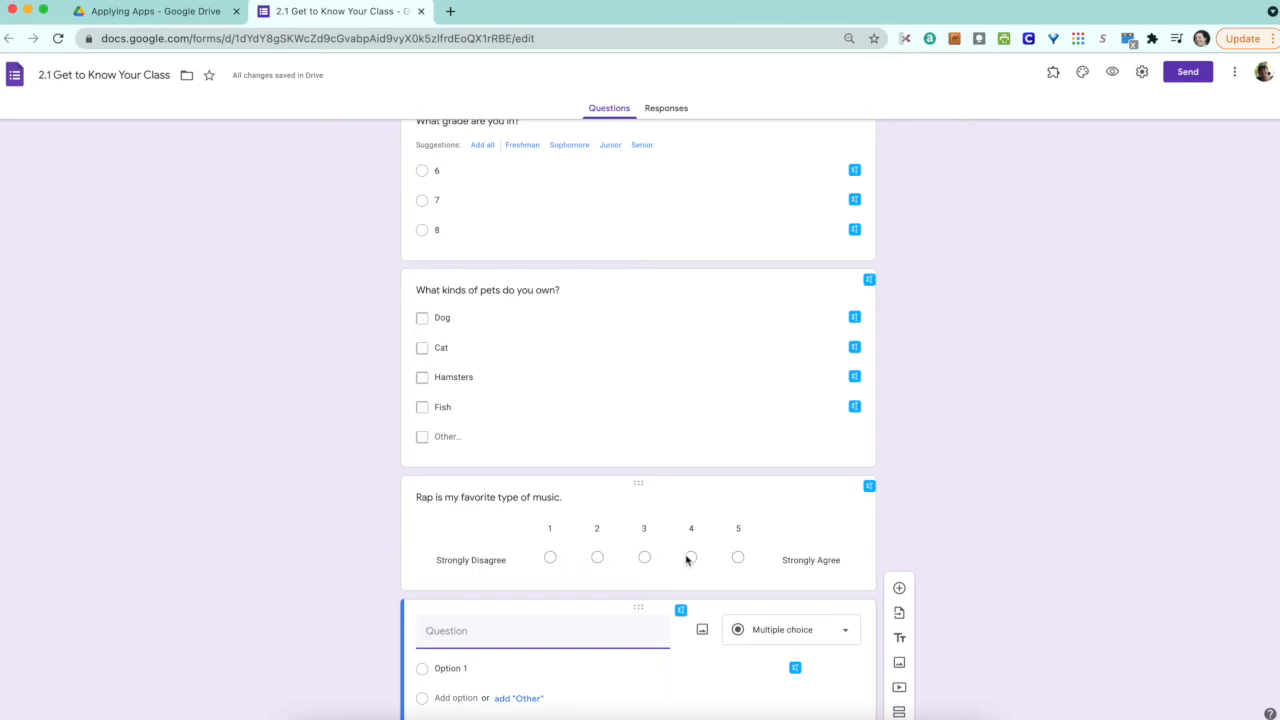
scroll(730, 558, "down", 1)
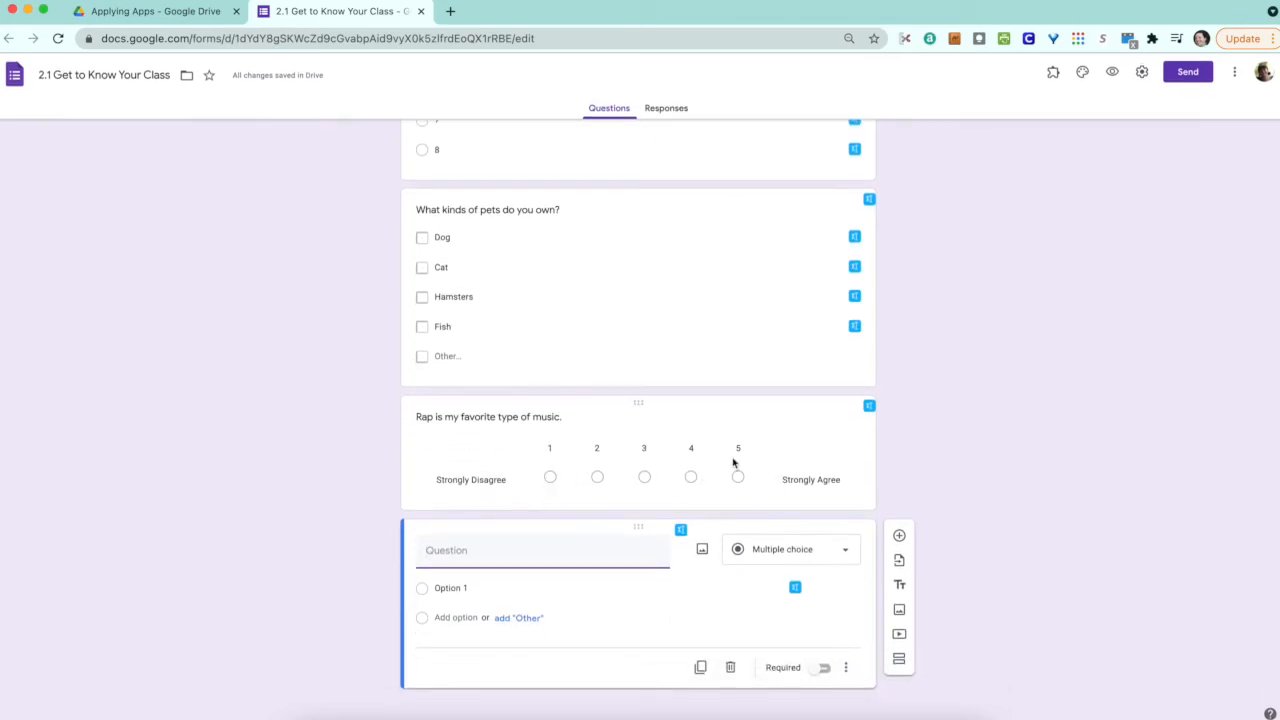
Set the upper limit of the rap question's linear scale to 10
left_click(801, 460)
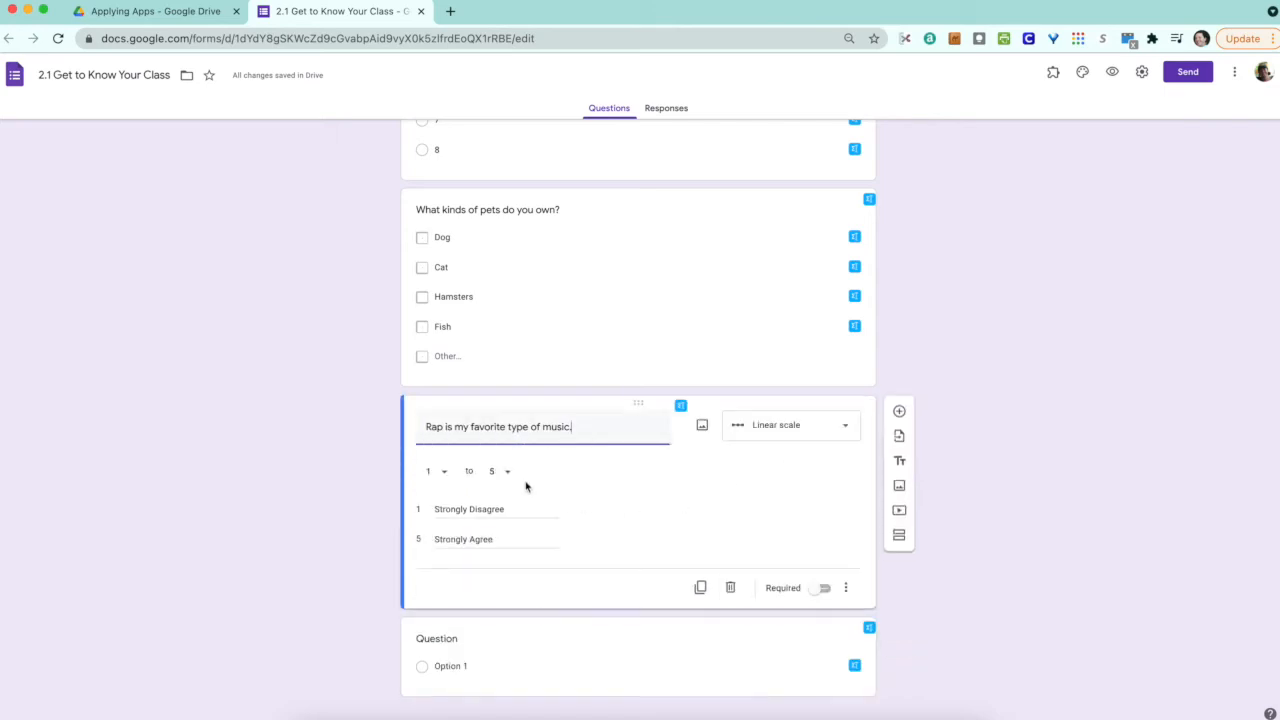
left_click(505, 479)
left_click(506, 617)
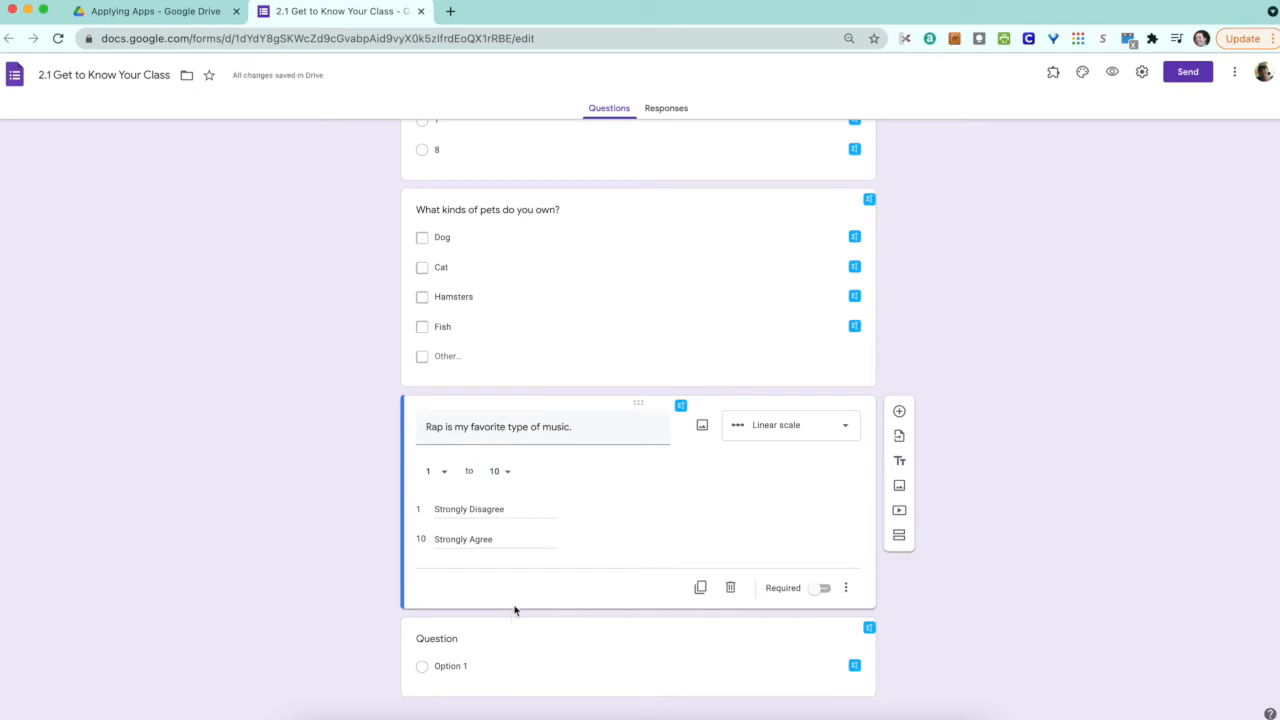
Change the blank last question to short answer and word it "How many siblings do you have?"
left_click(717, 632)
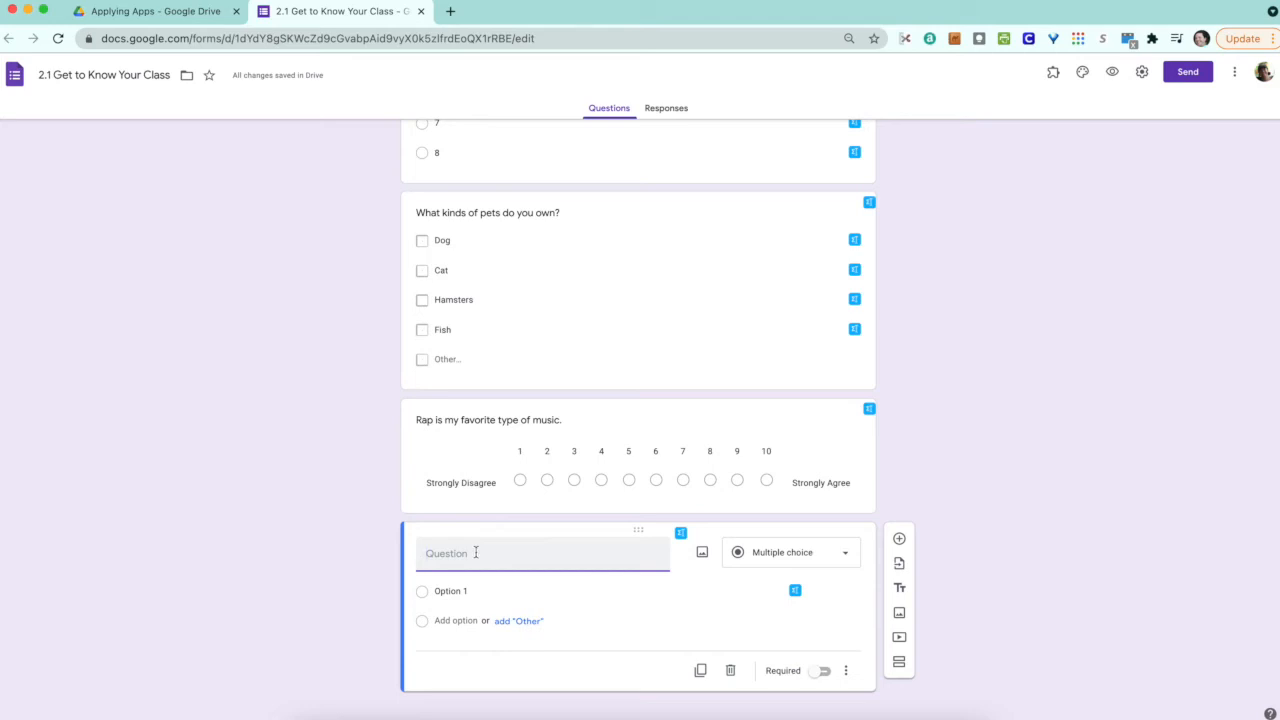
left_click(755, 558)
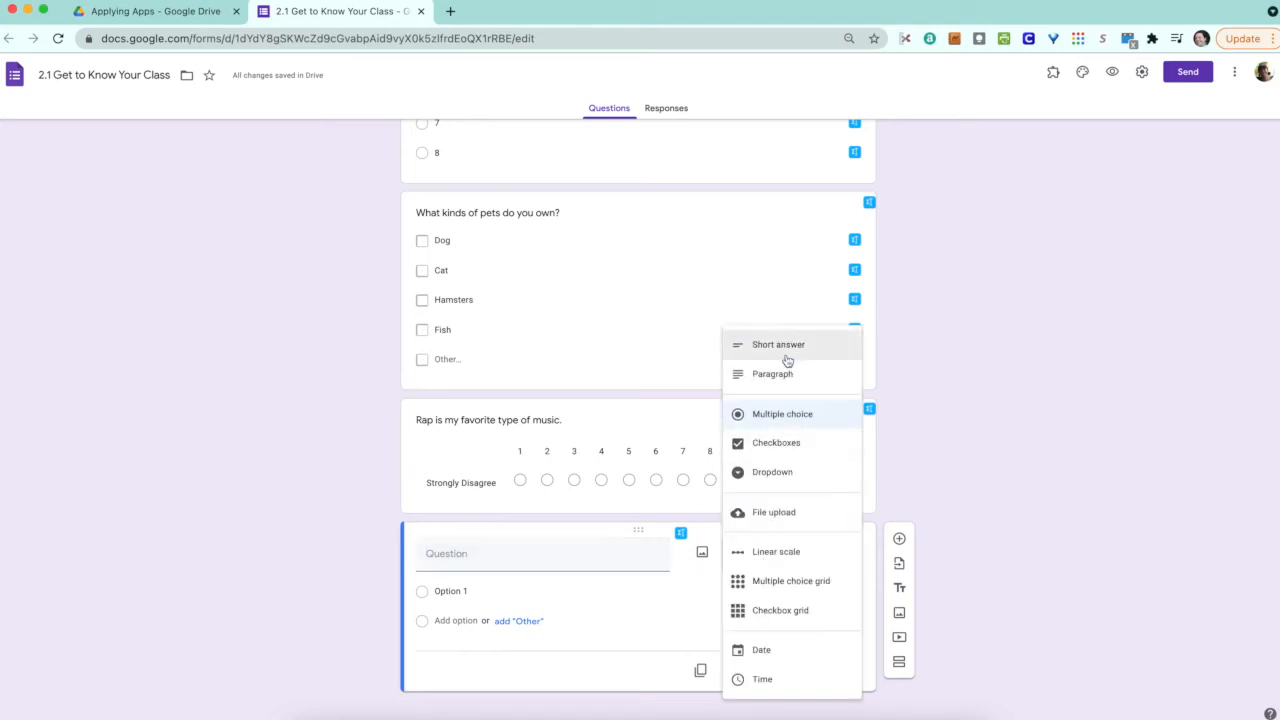
left_click(787, 346)
left_click(501, 572)
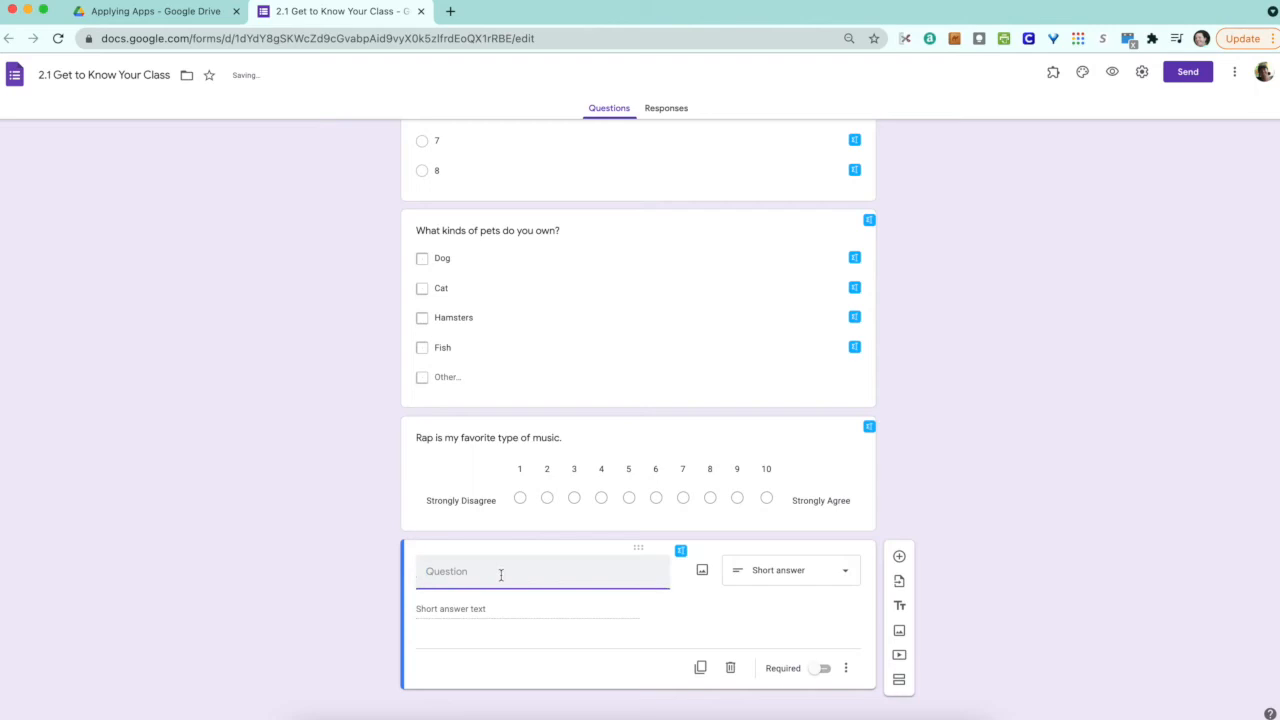
type("How many siblings do you have?")
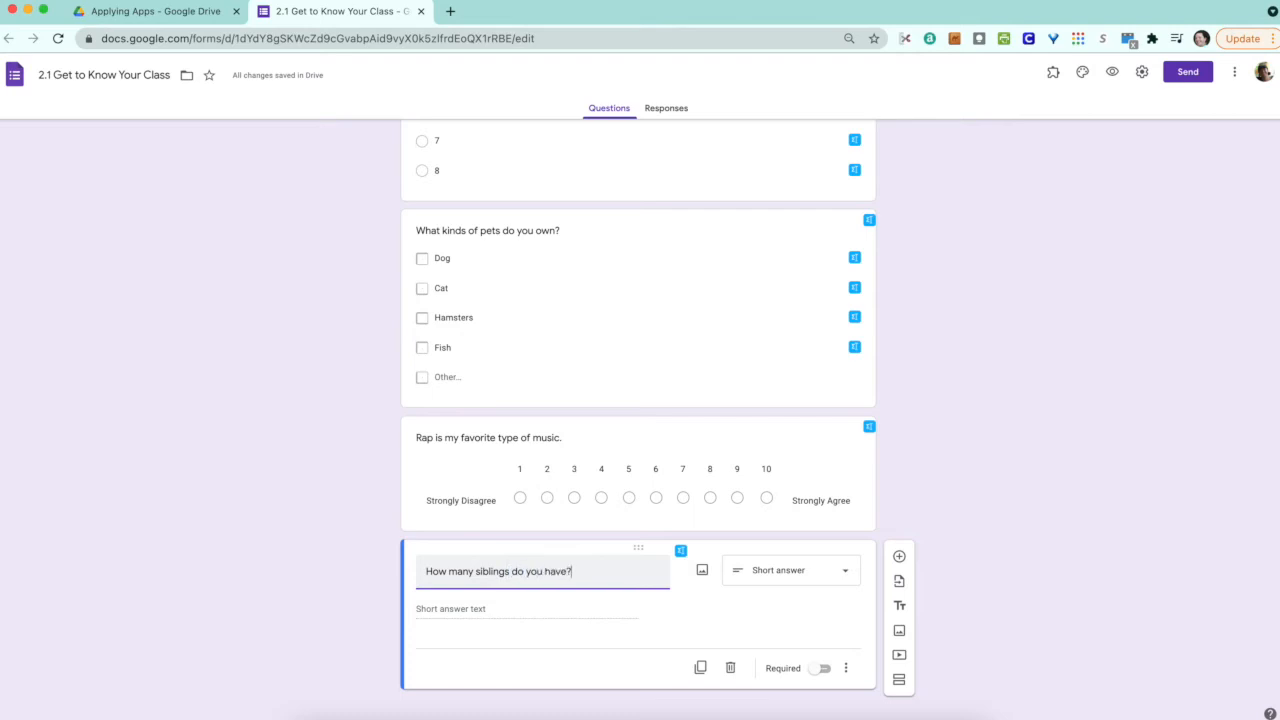
Turn on response validation for the "How many siblings do you have?" question
left_click(530, 612)
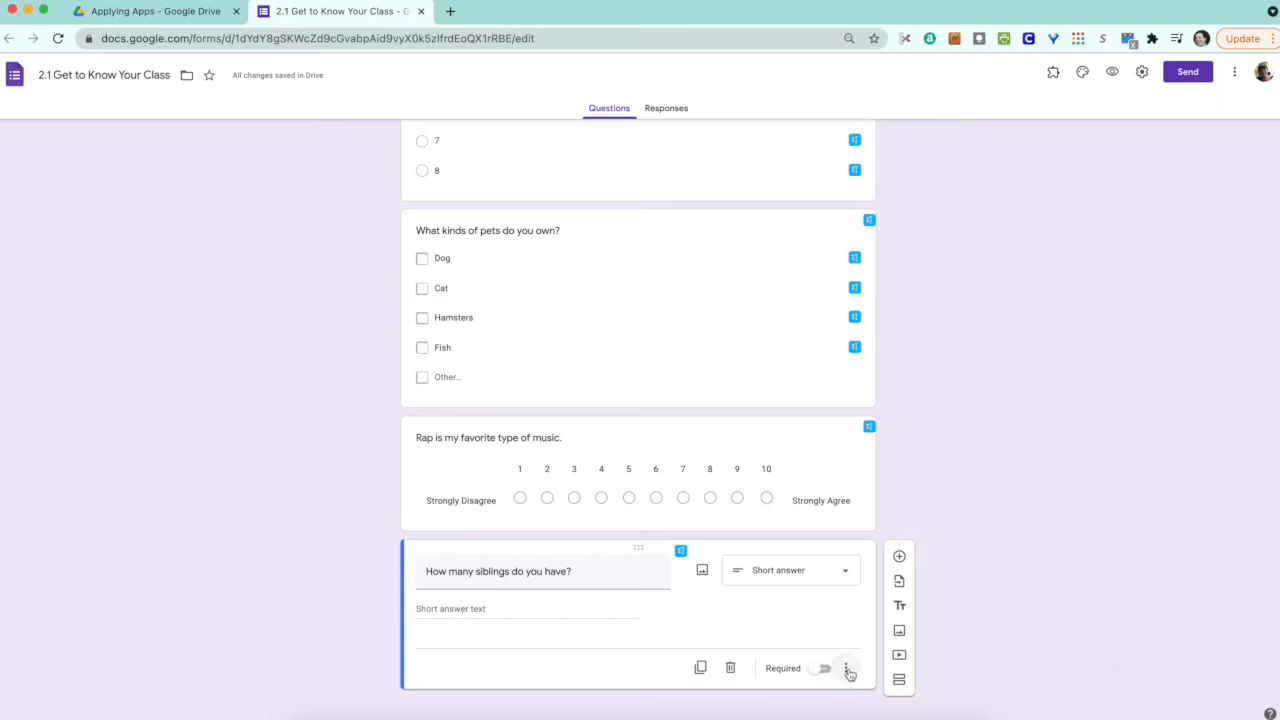
left_click(847, 670)
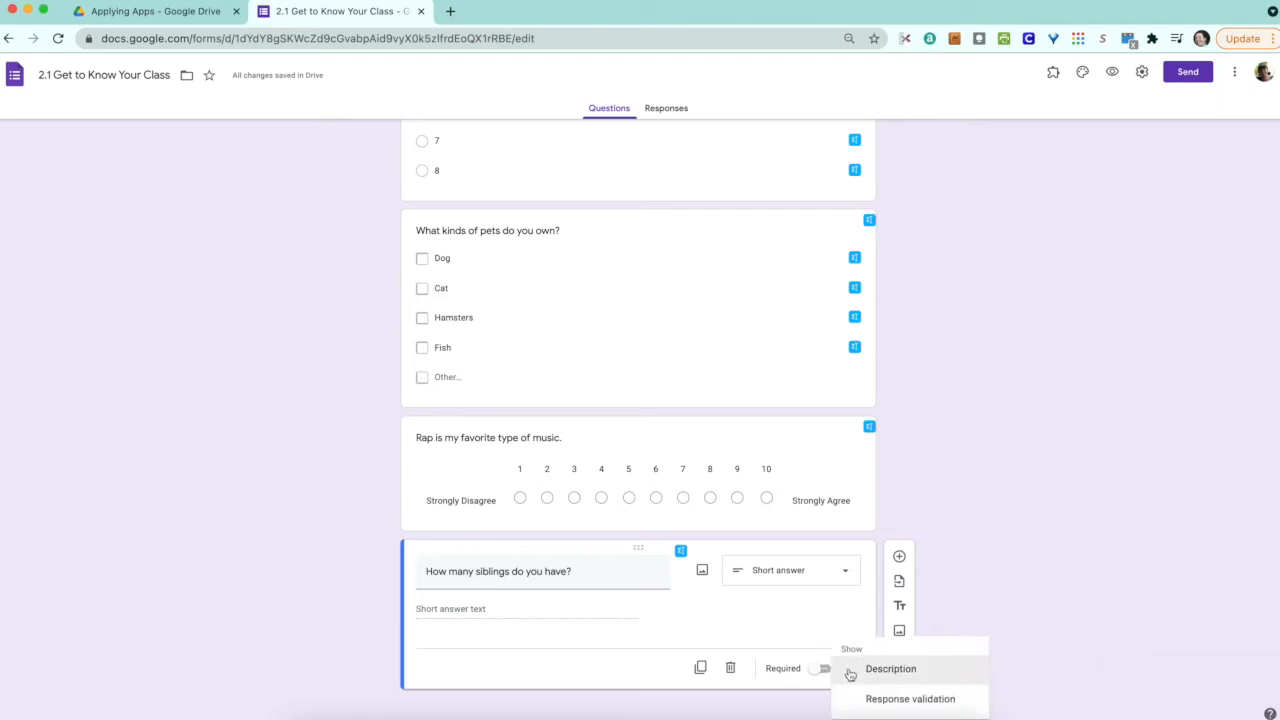
left_click(902, 699)
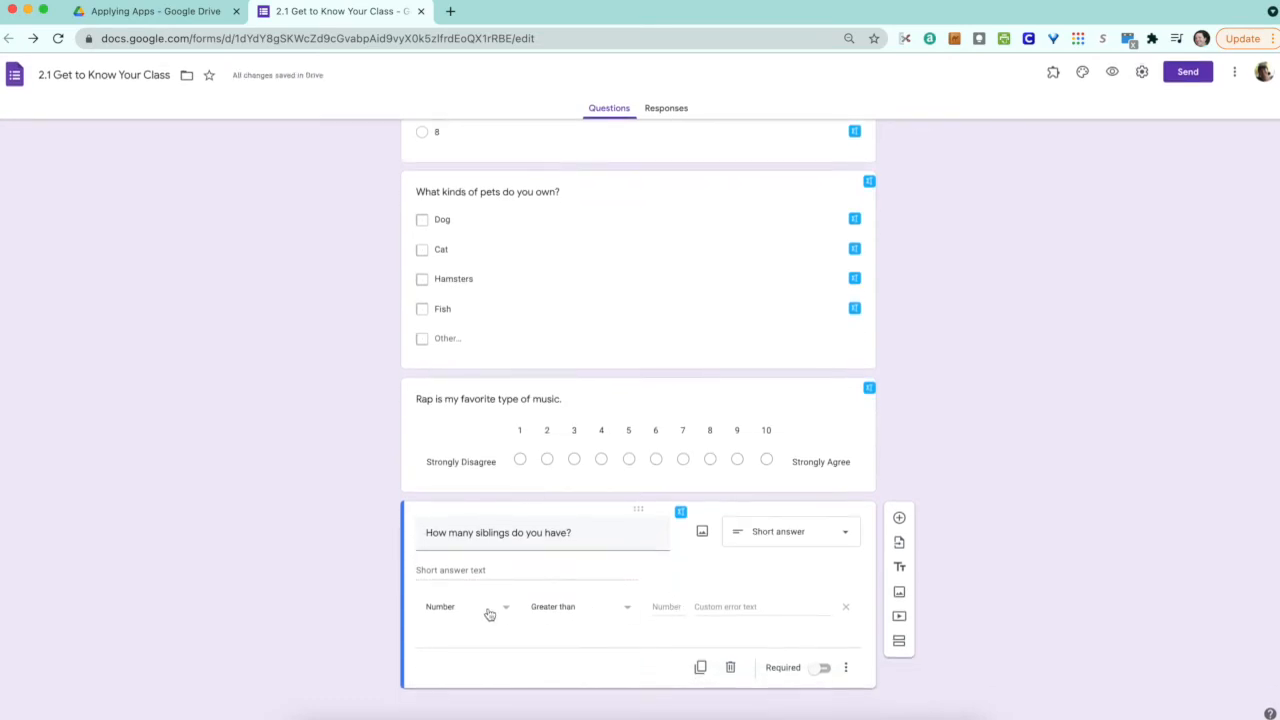
left_click(490, 612)
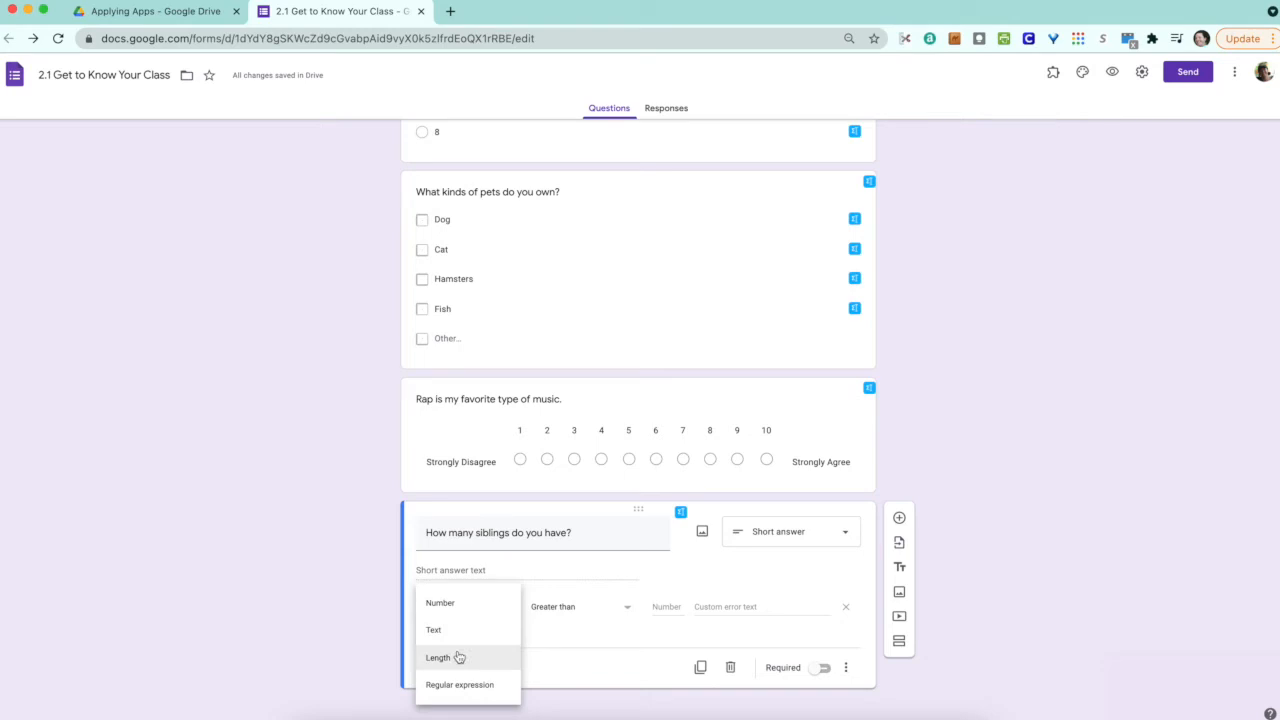
left_click(484, 686)
left_click(561, 610)
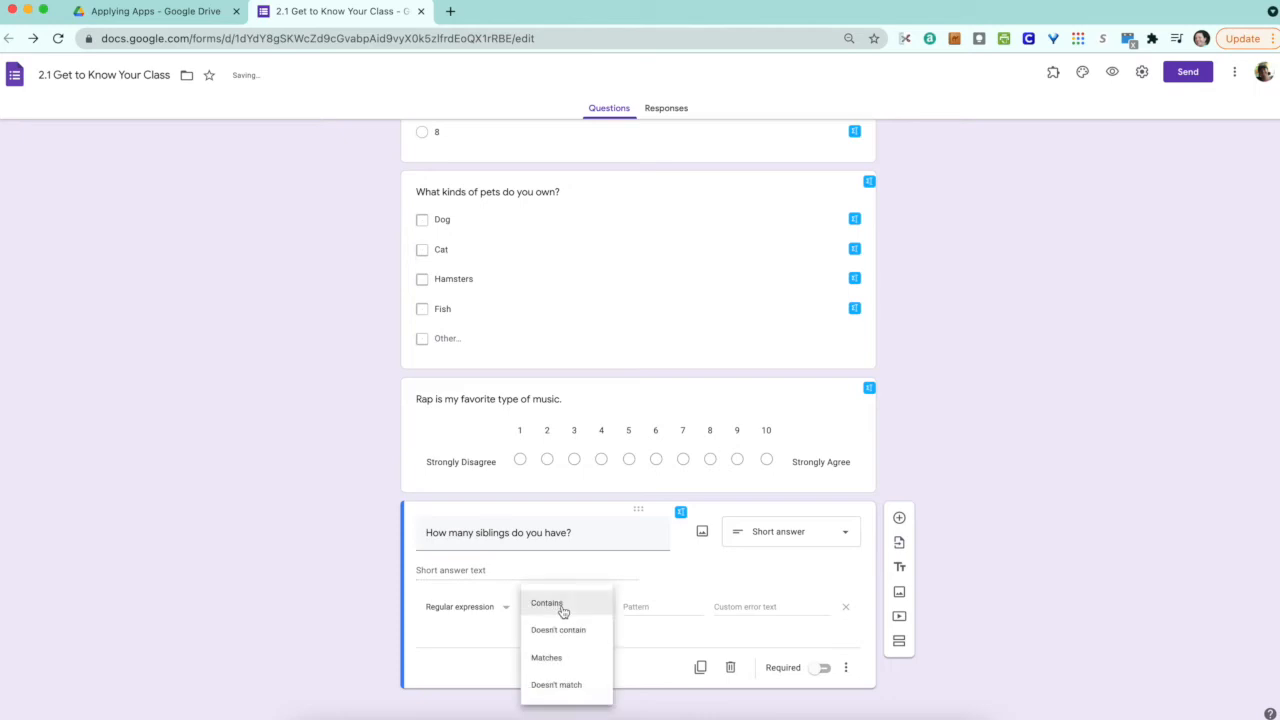
left_click(494, 610)
left_click(459, 527)
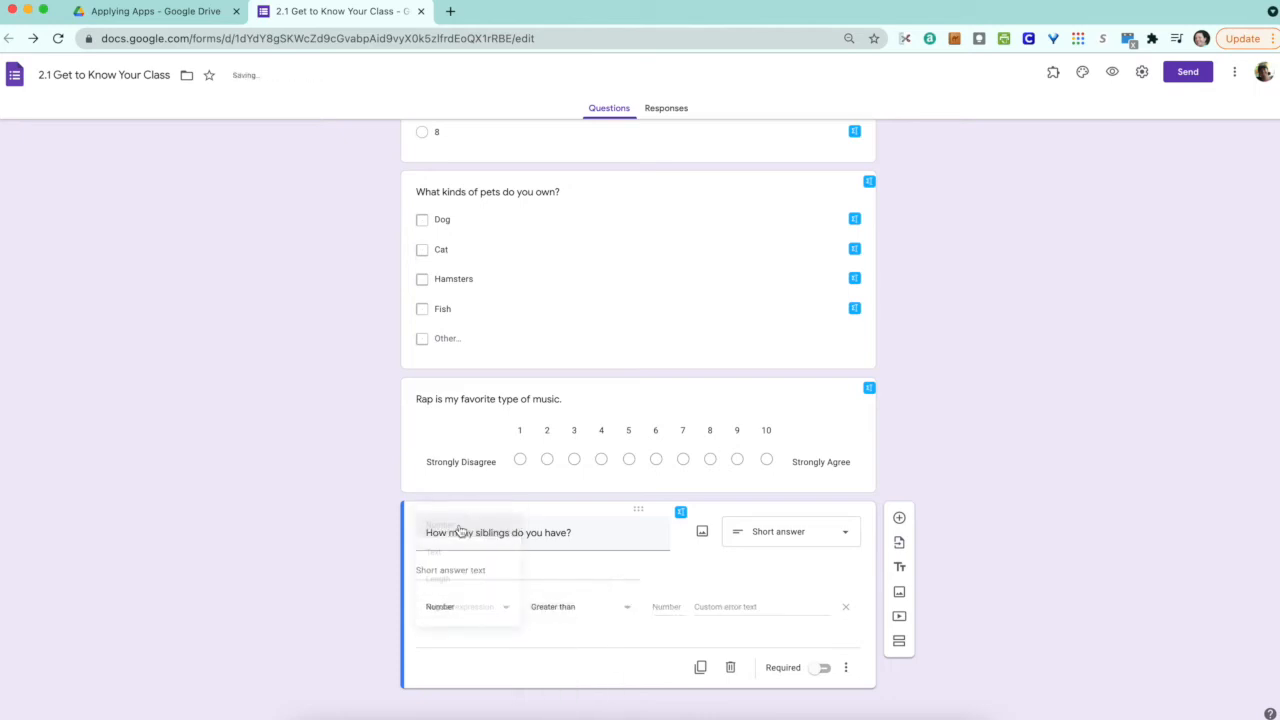
Set the siblings question's number validation rule to accept only a whole number
left_click(606, 610)
left_click(590, 664)
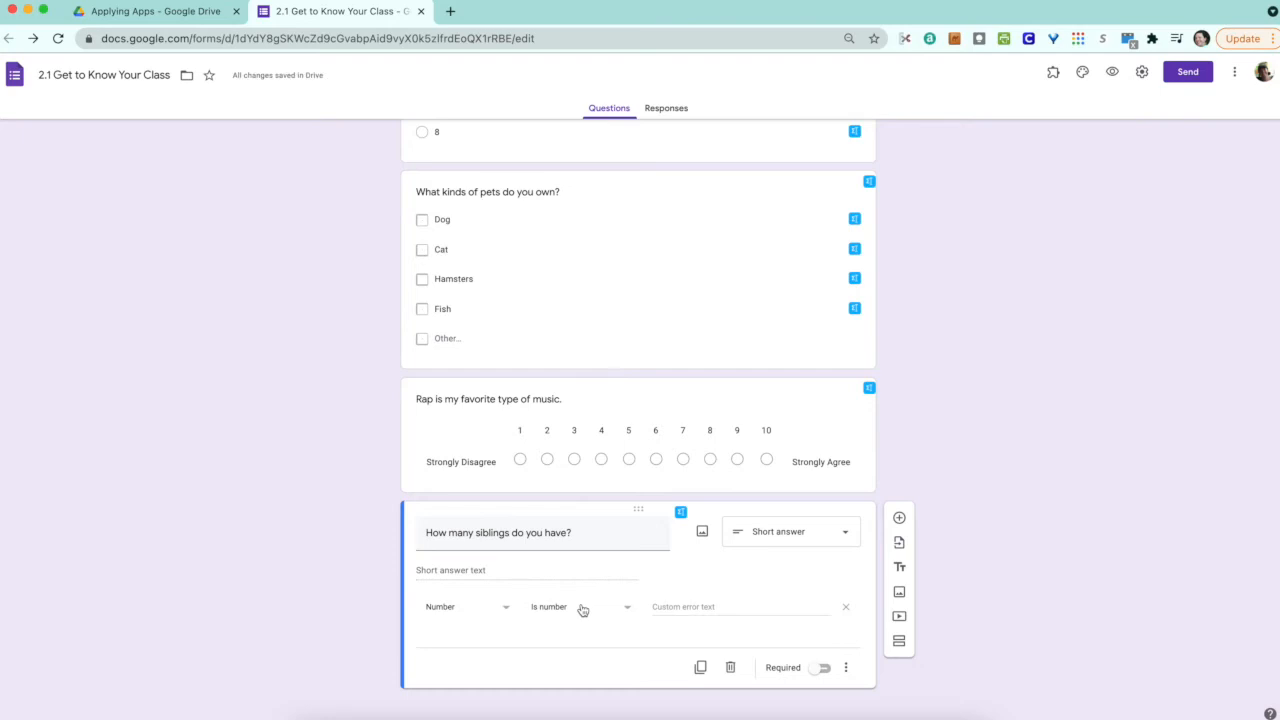
left_click(582, 609)
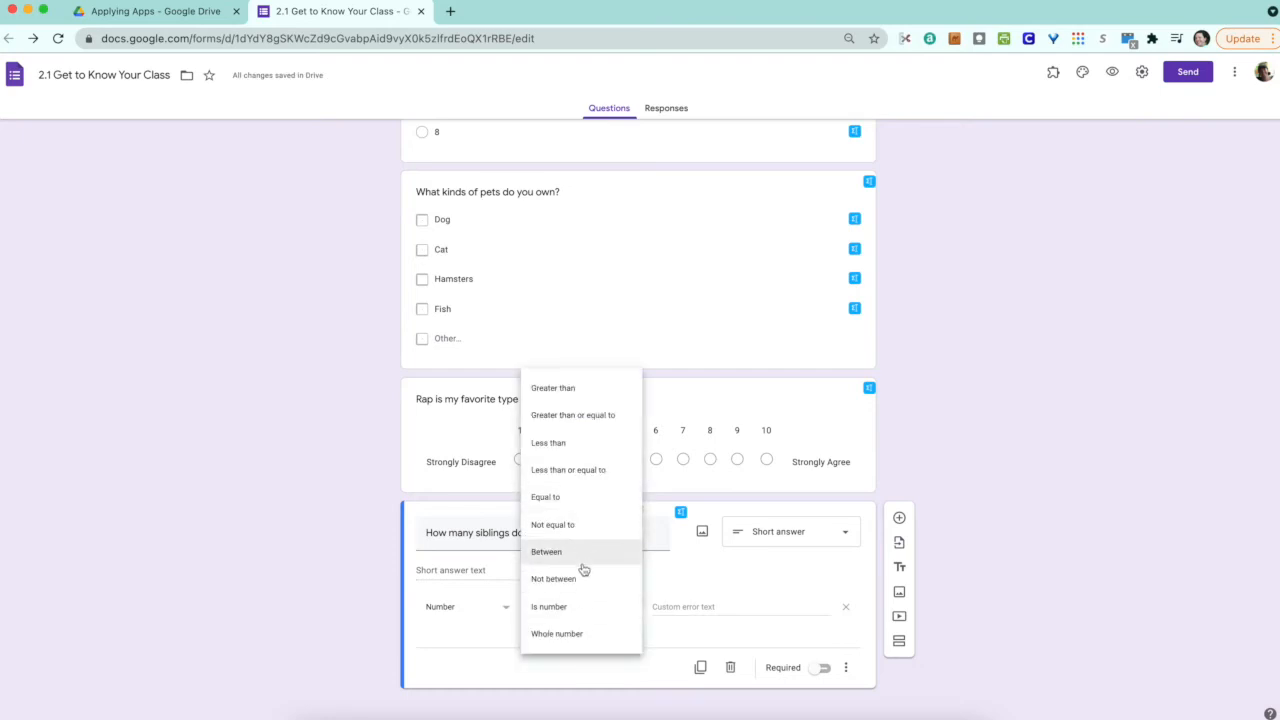
left_click(574, 634)
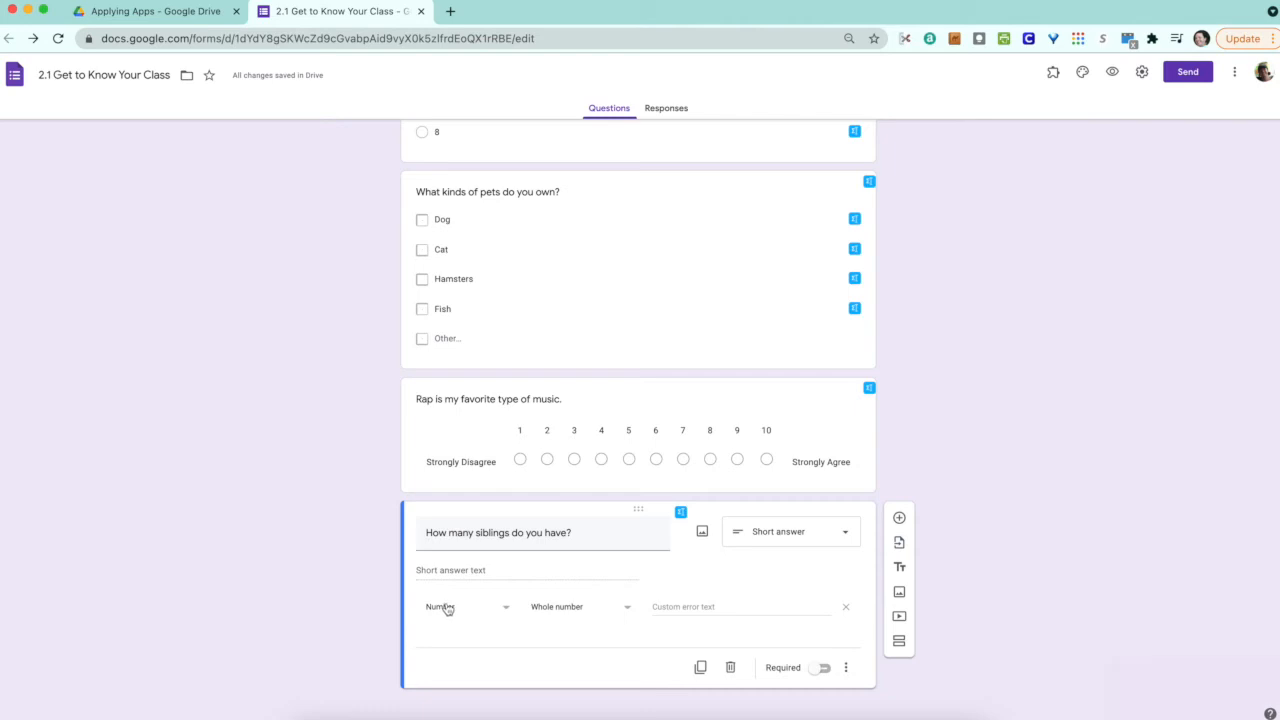
Add a paragraph question below the siblings question reading "What was your favorite place that you have ever travelled to?"
left_click(899, 518)
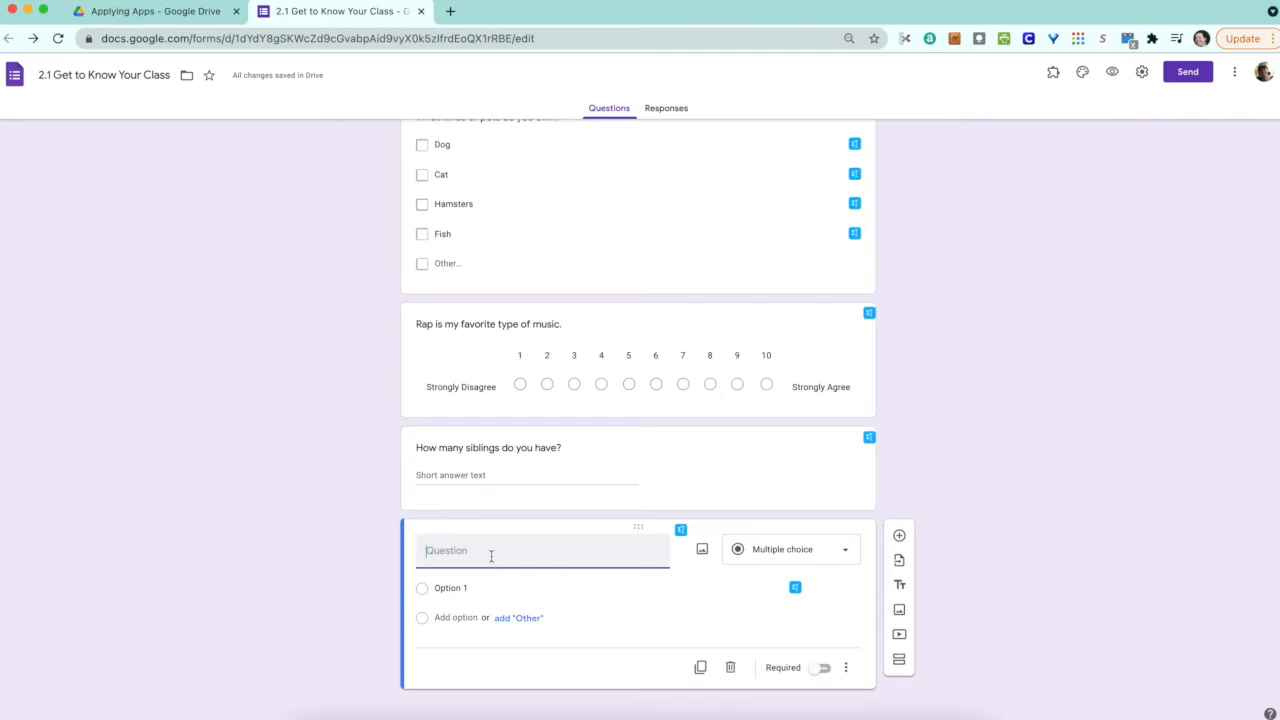
type("What was your favorite place that you have ever travelled to?")
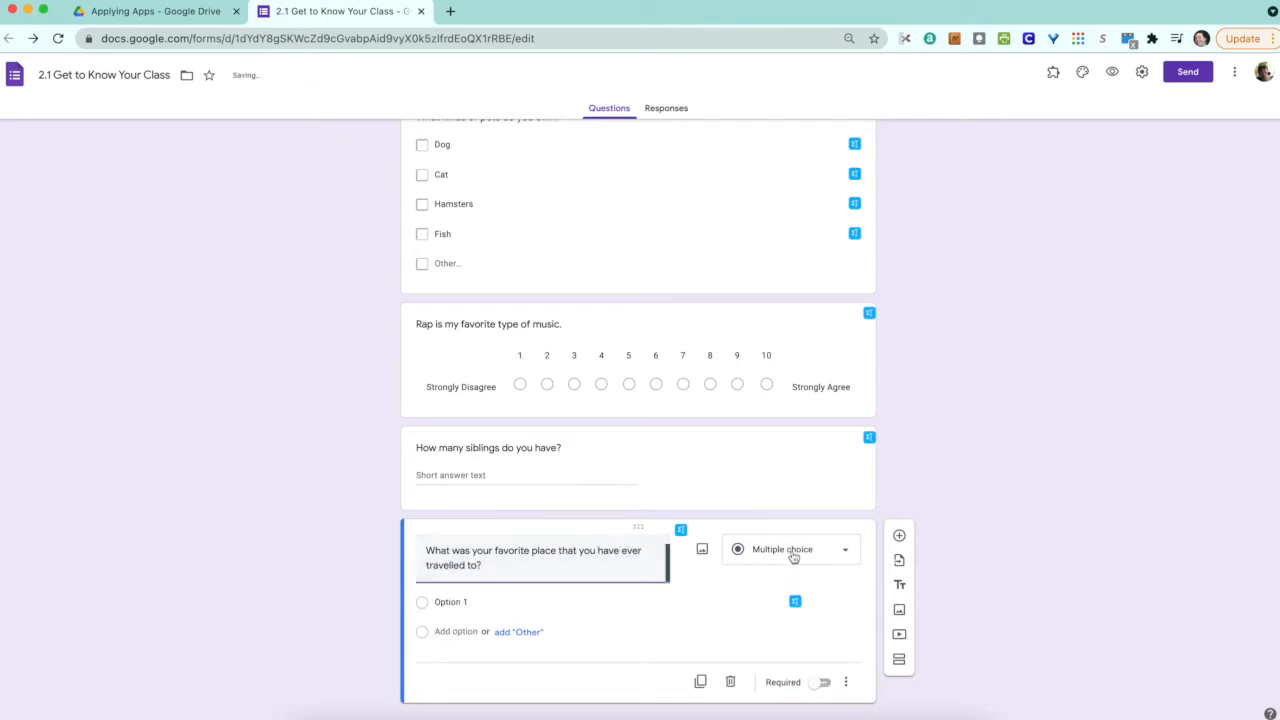
left_click(793, 557)
left_click(805, 386)
left_click(509, 575)
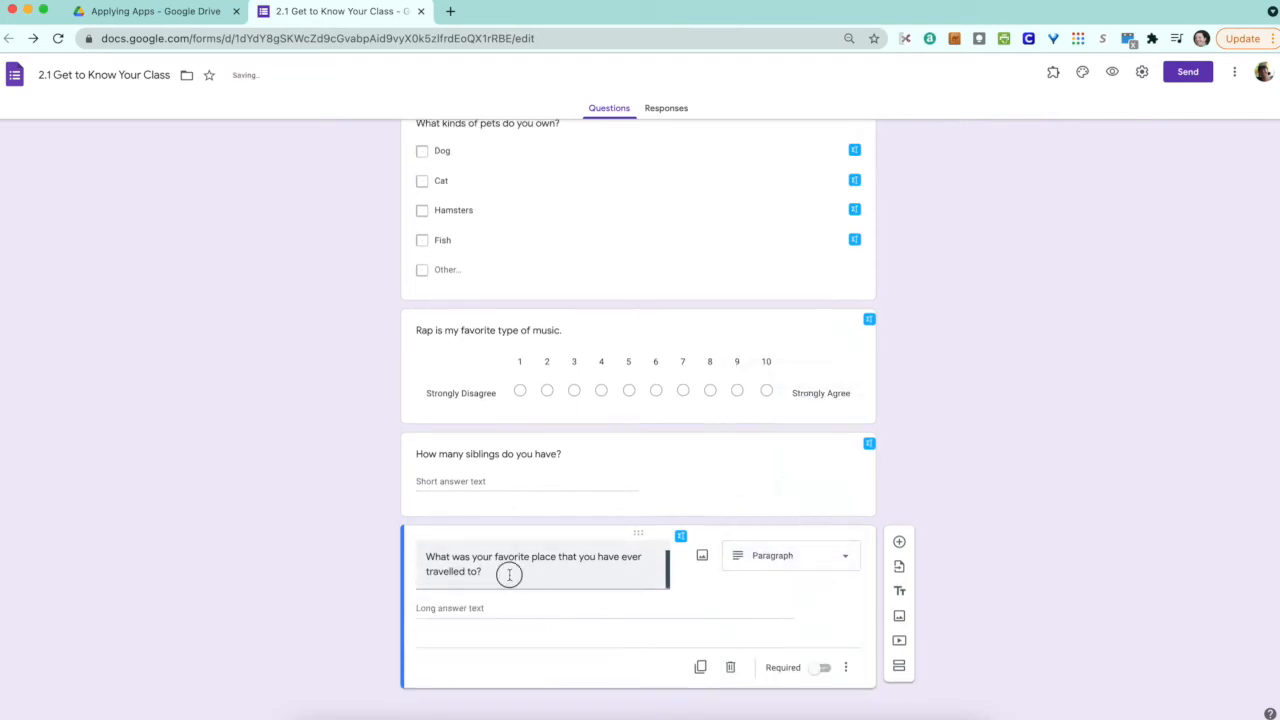
triple_click(509, 575)
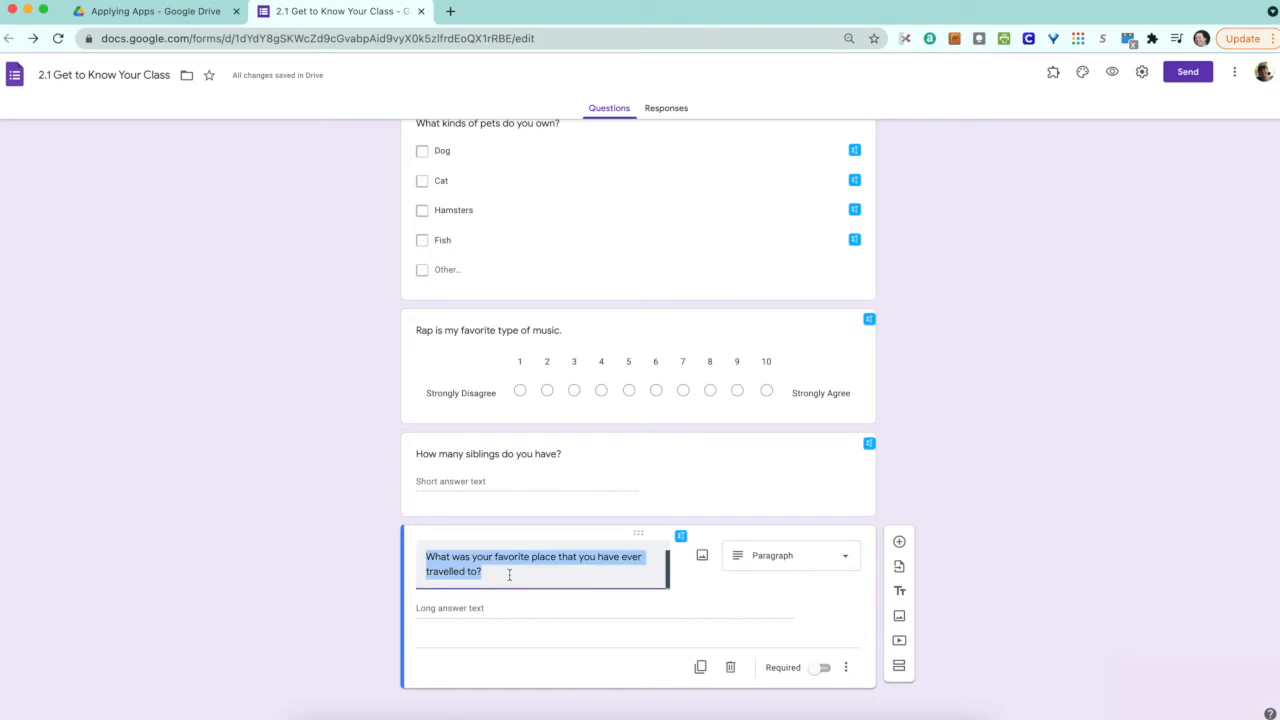
left_click(509, 575)
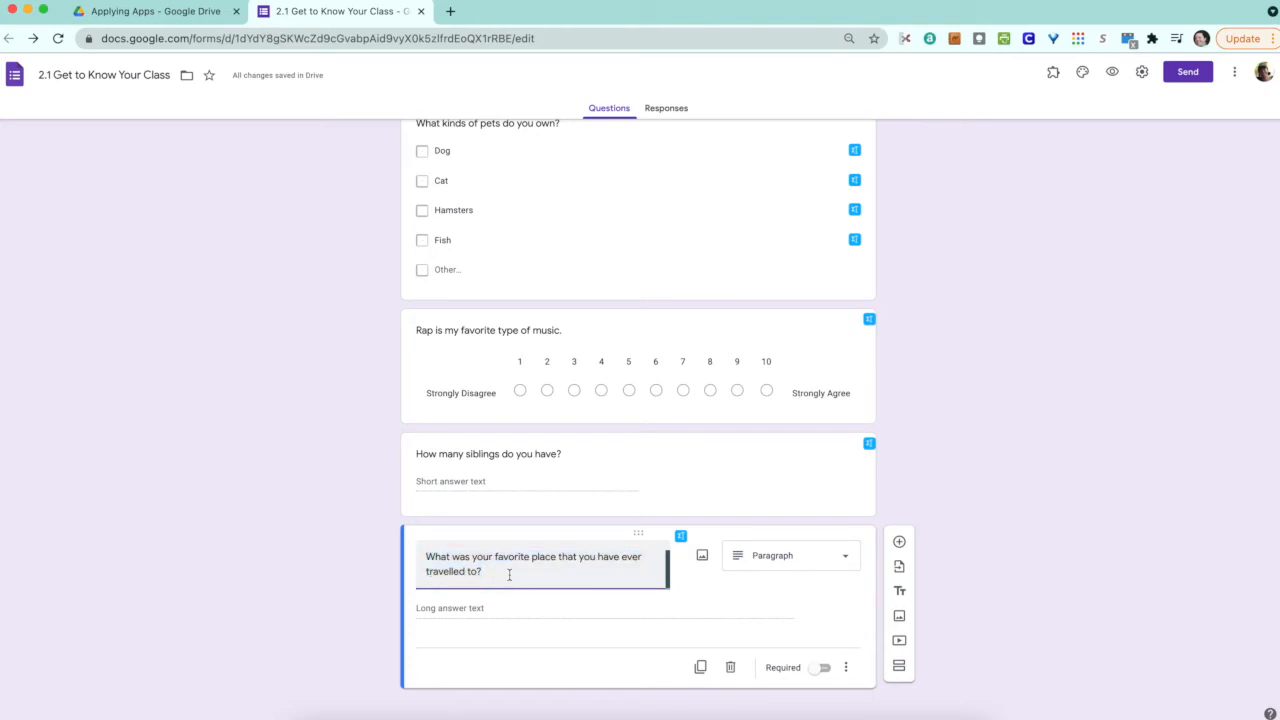
Add a multiple choice grid question at the end of the form worded "Rank your favorite ice cream flavors."
left_click(900, 543)
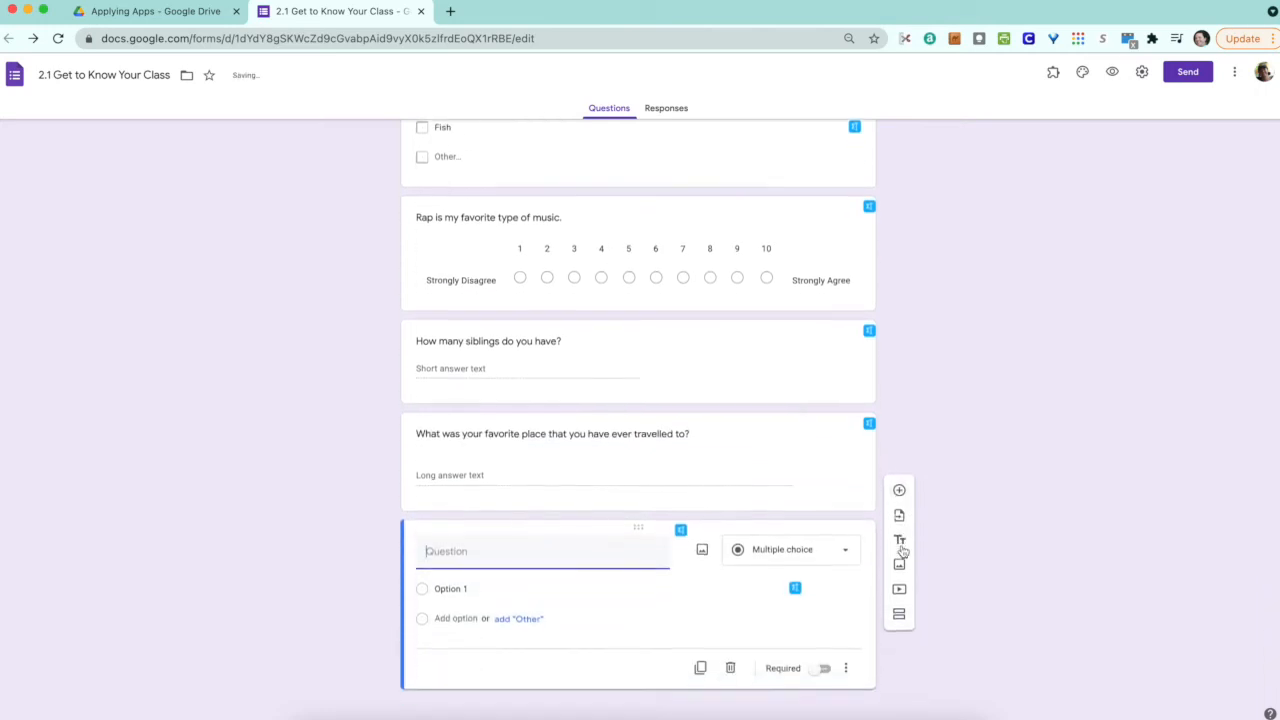
left_click(806, 553)
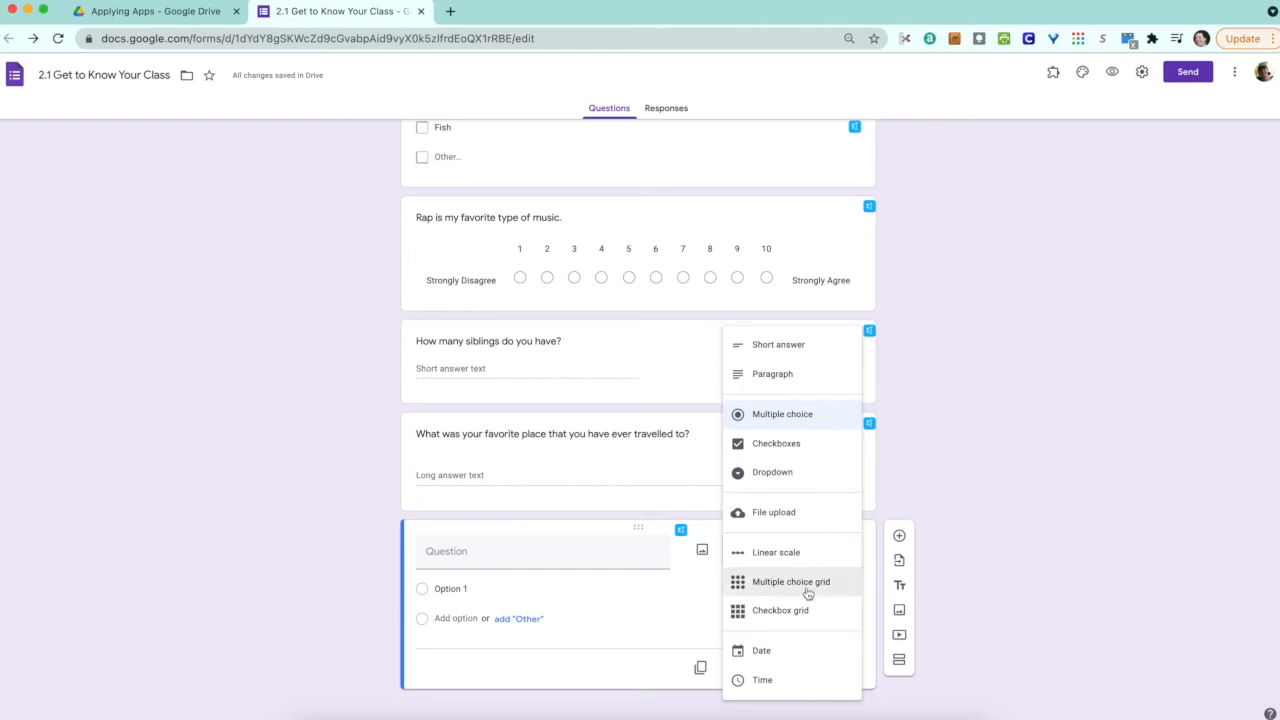
left_click(806, 584)
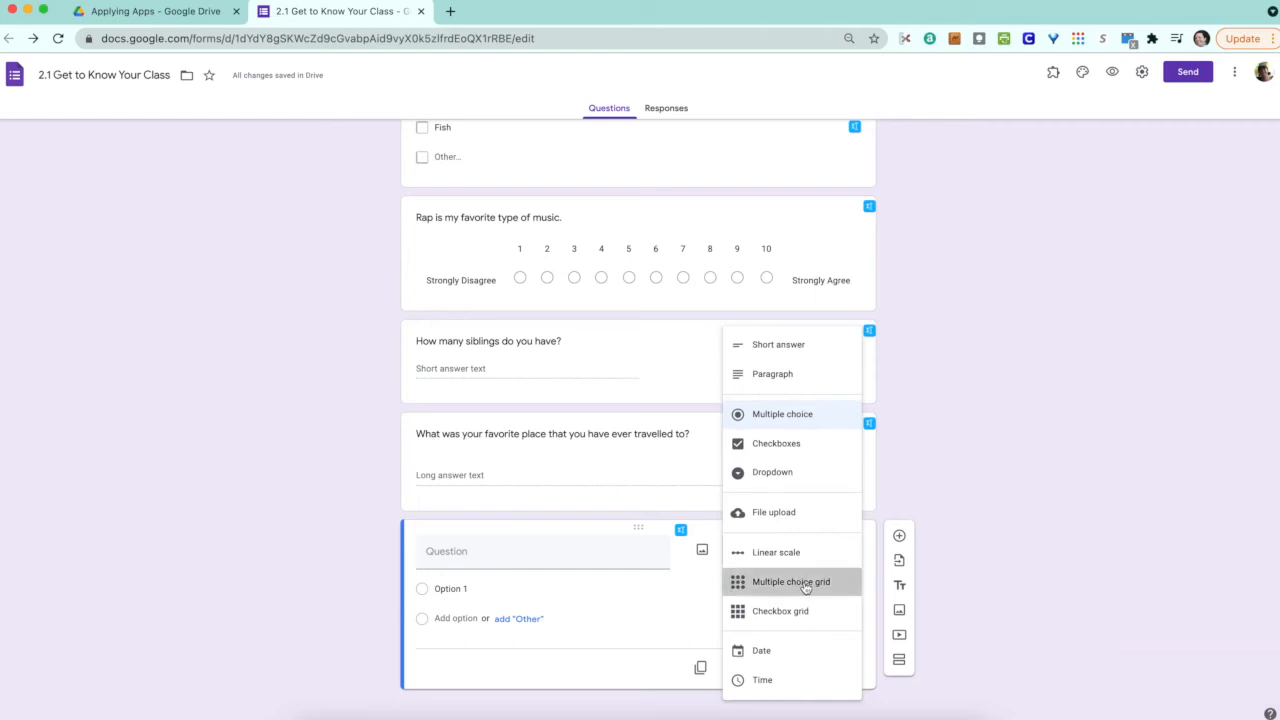
left_click(506, 556)
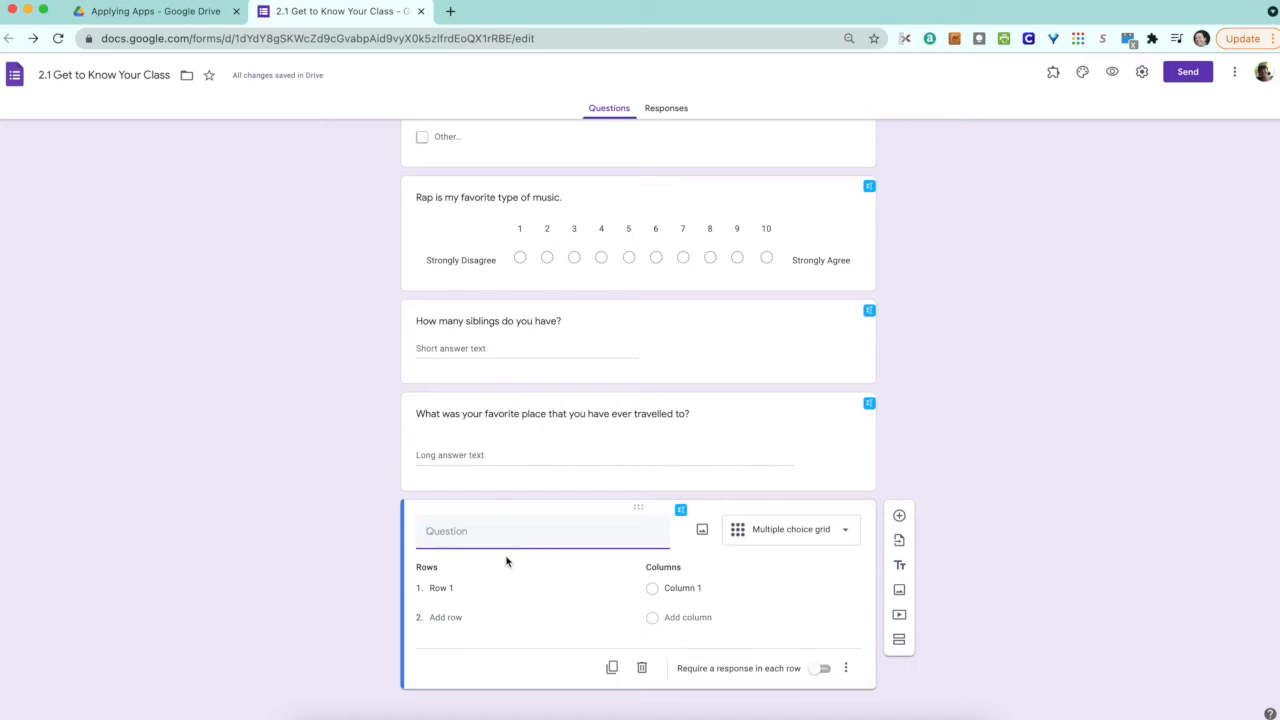
type("Rank your favorite ice cream flavors.")
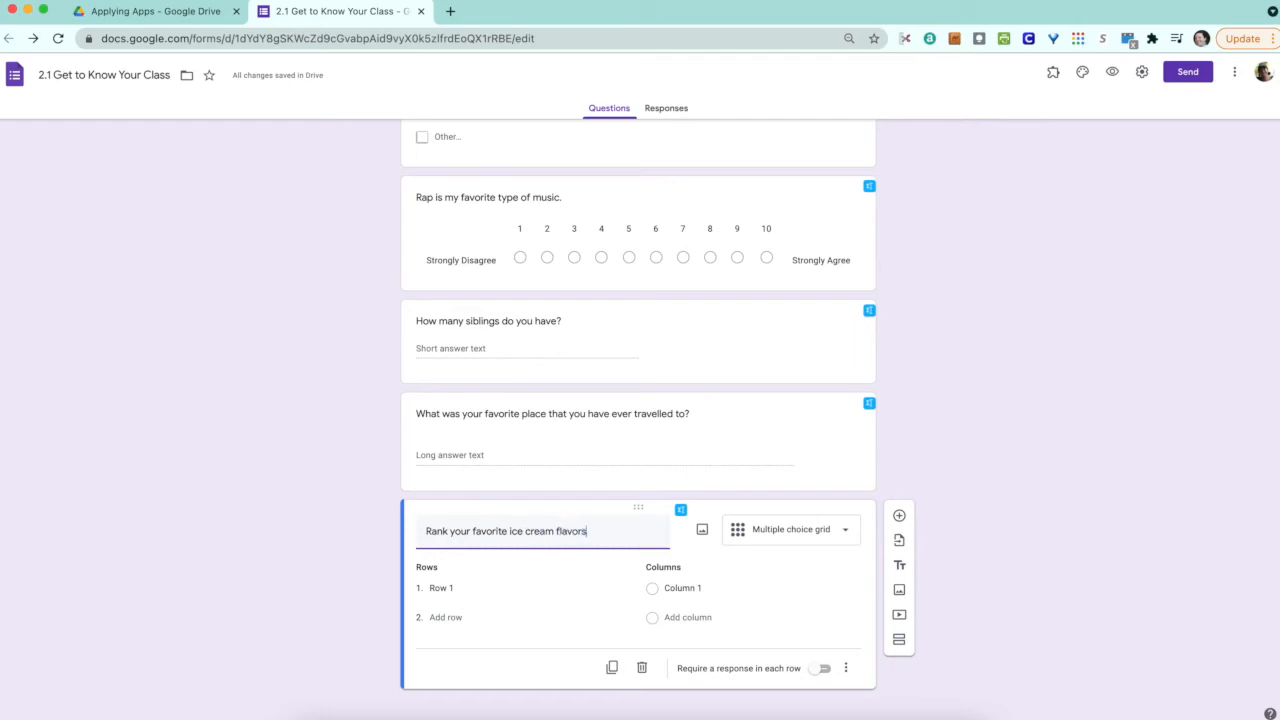
Fill the ice cream grid's rows with Vanilla, Chocolate, Cookies and Creme, Cookie Dough and Moose Tracks
left_click(445, 590)
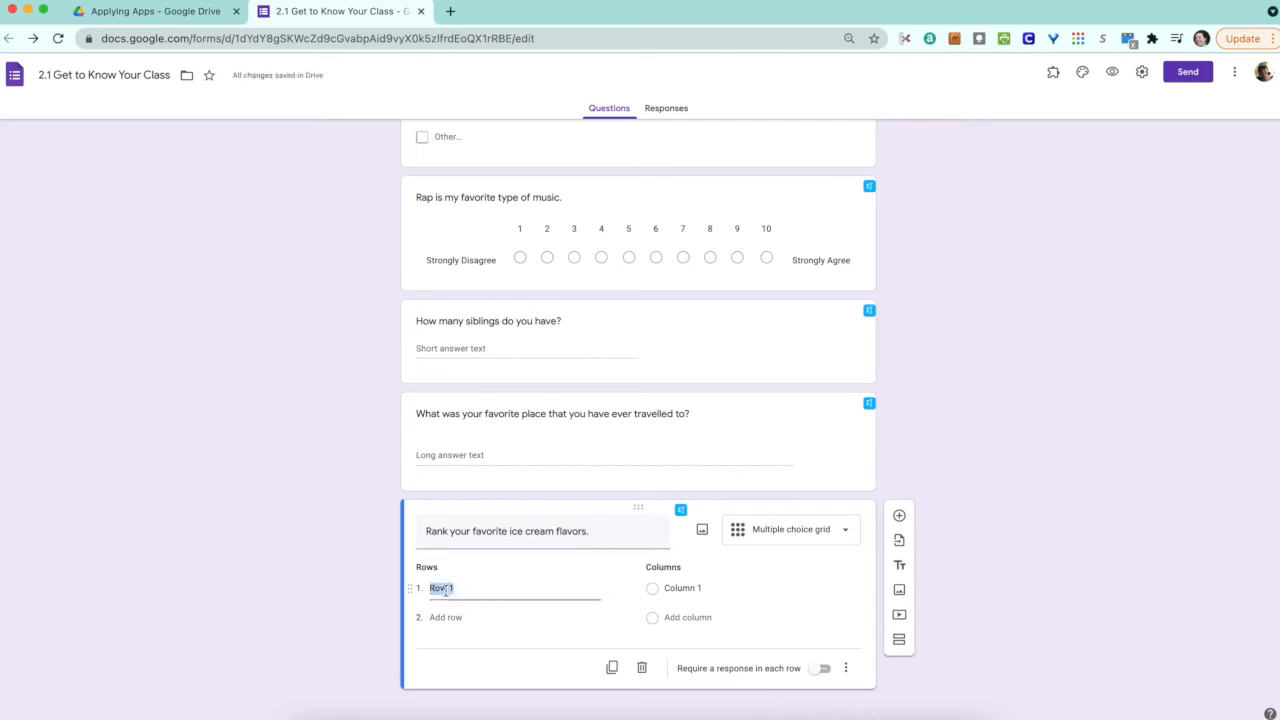
type("Vanilla")
key("Return")
type("Chocolate")
key("Return")
type("Cookies")
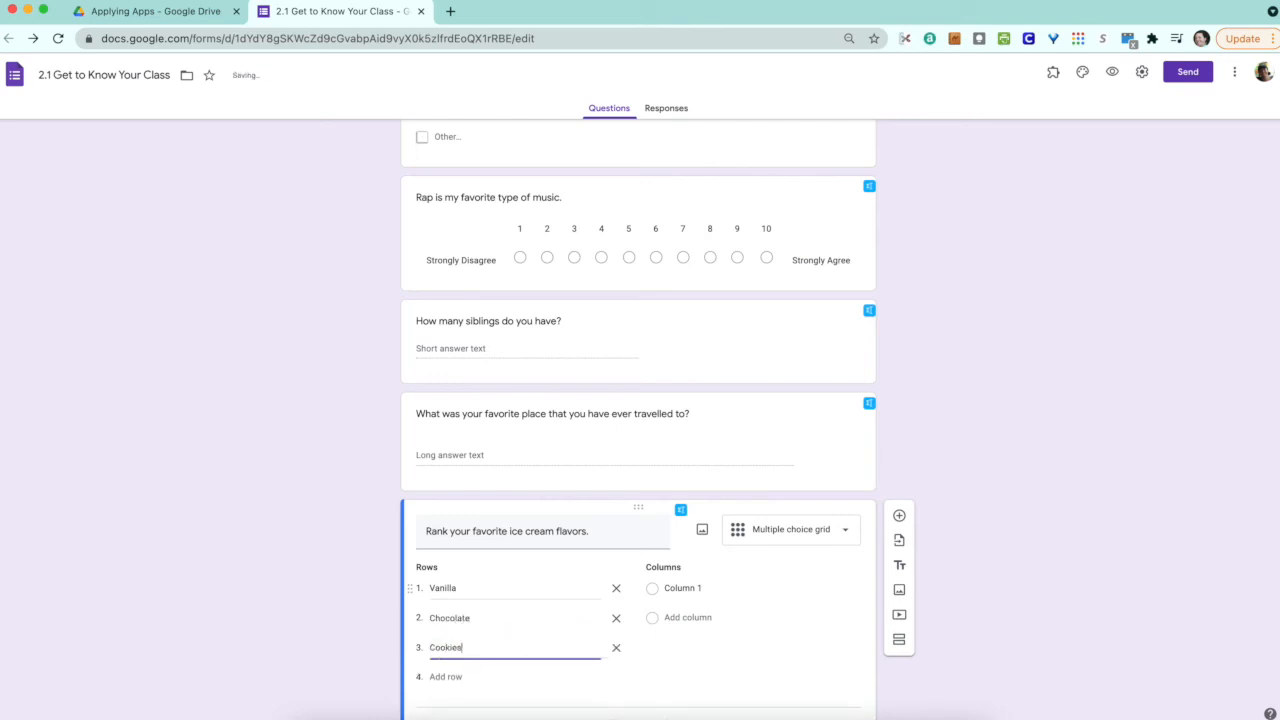
type(" and Creme")
key("Return")
type("Cookie Dough")
key("Return")
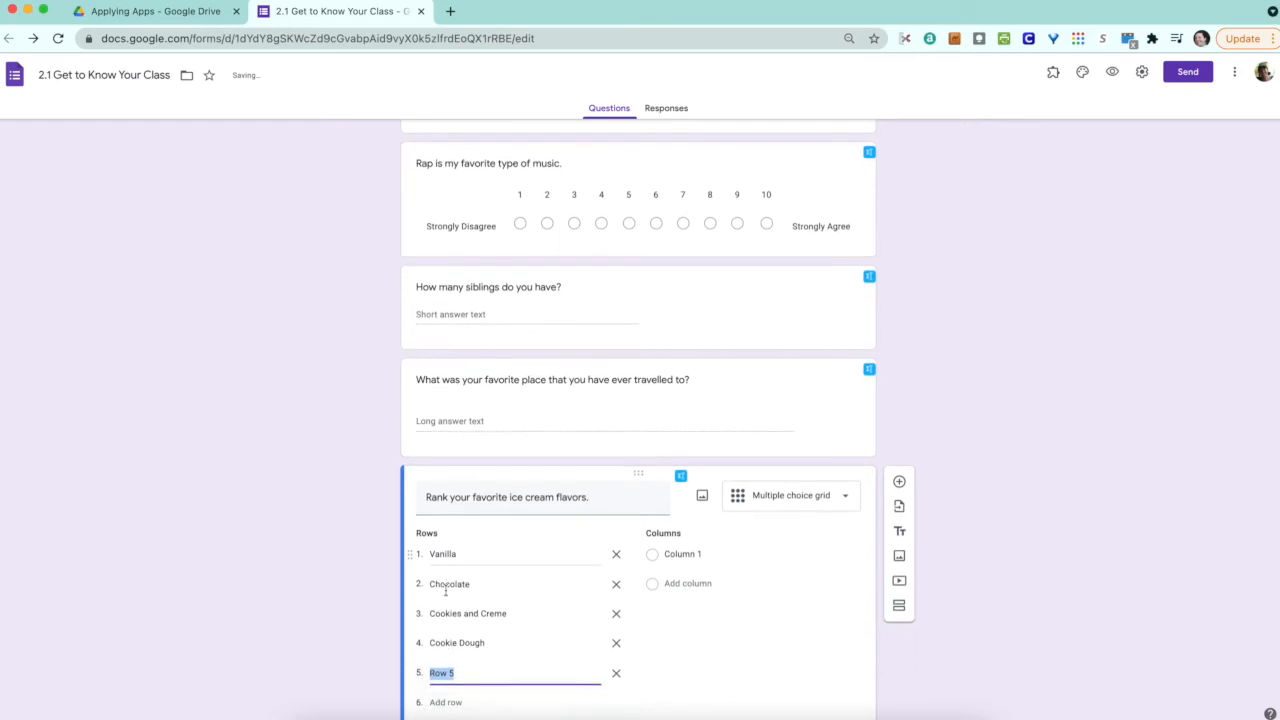
type("Moos")
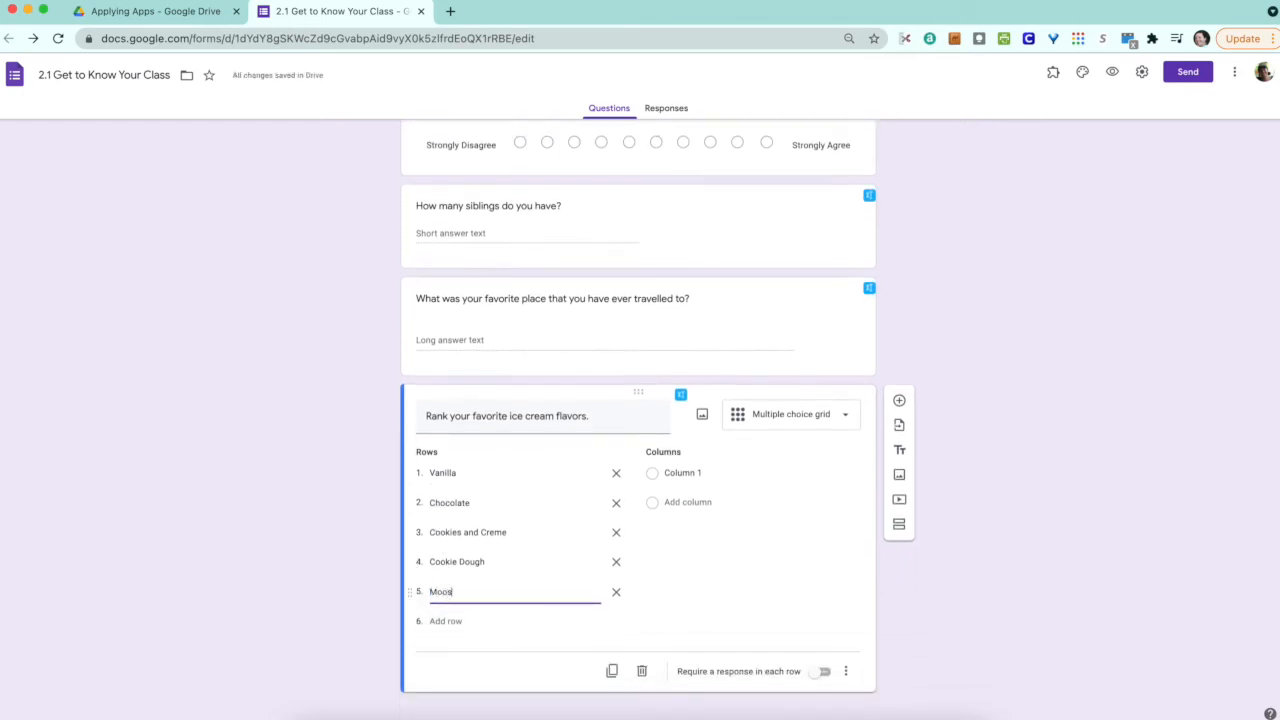
type("e Tracks")
Label the ice cream grid's columns 1st, 2nd, 3rd, 4th and 5th
left_click(680, 476)
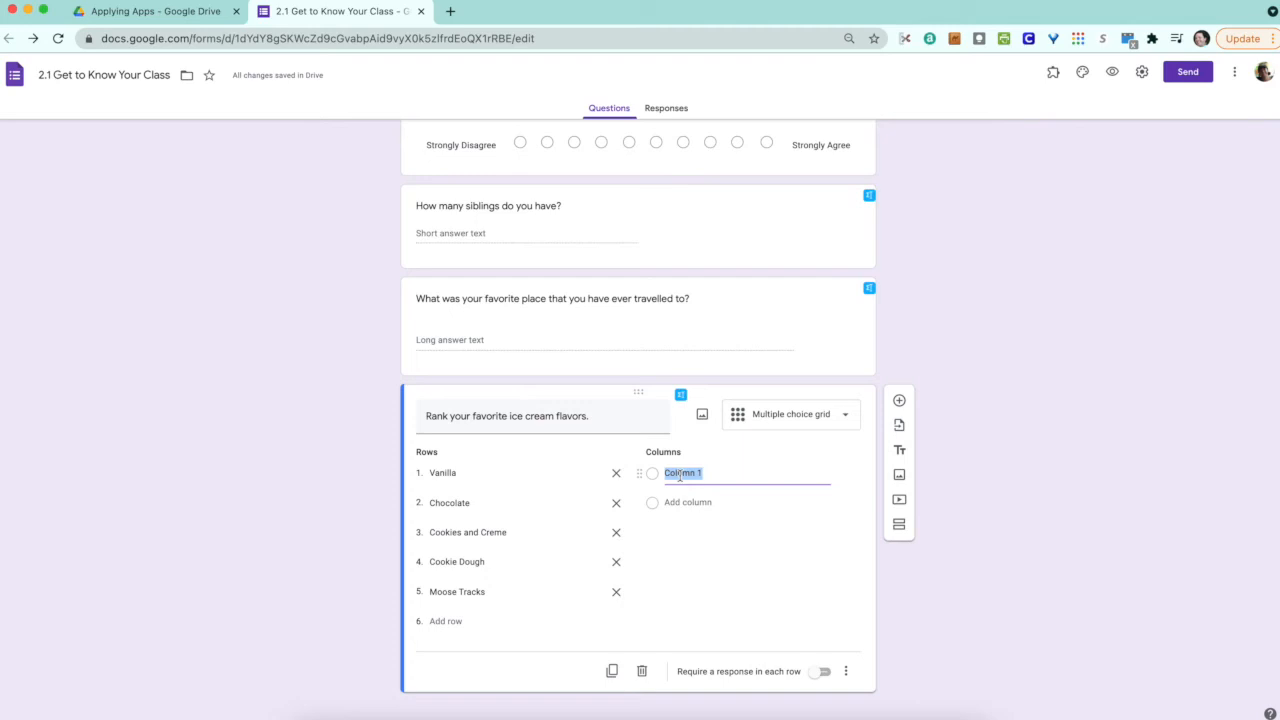
type("1st")
key("Return")
type("2nd")
key("Return")
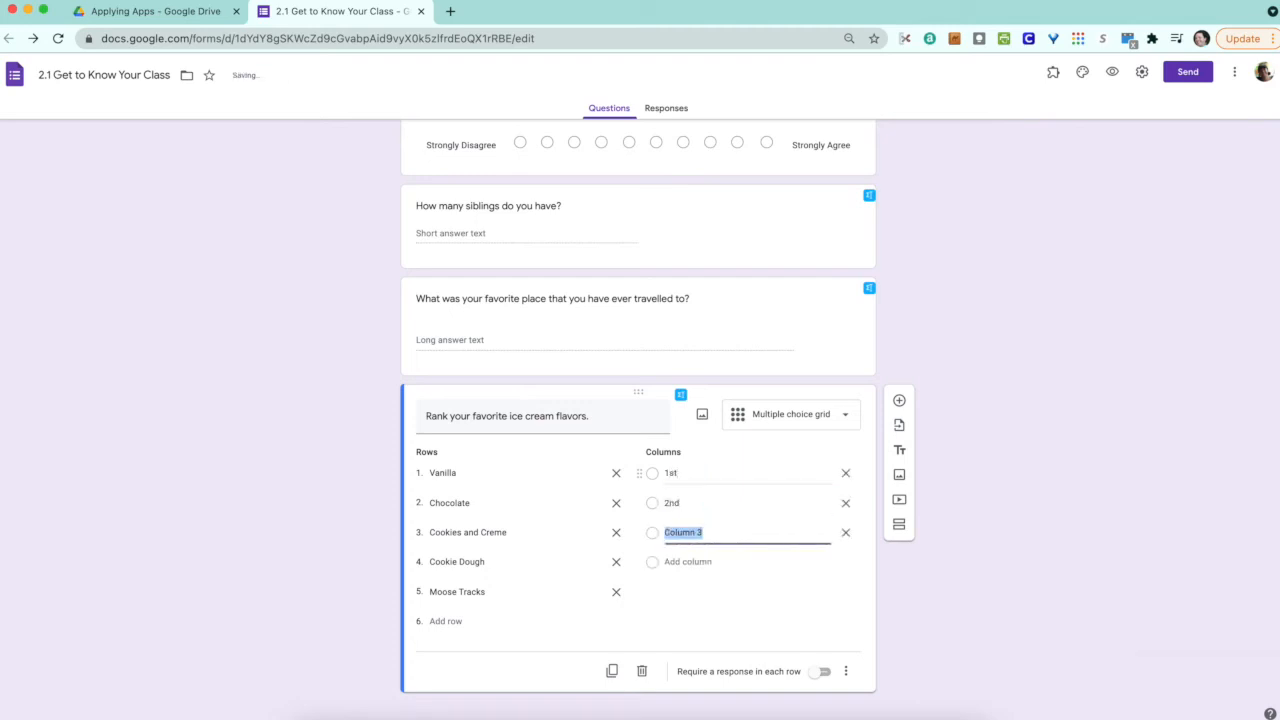
type("3rd")
key("Return")
type("4th")
key("Return")
type("5th")
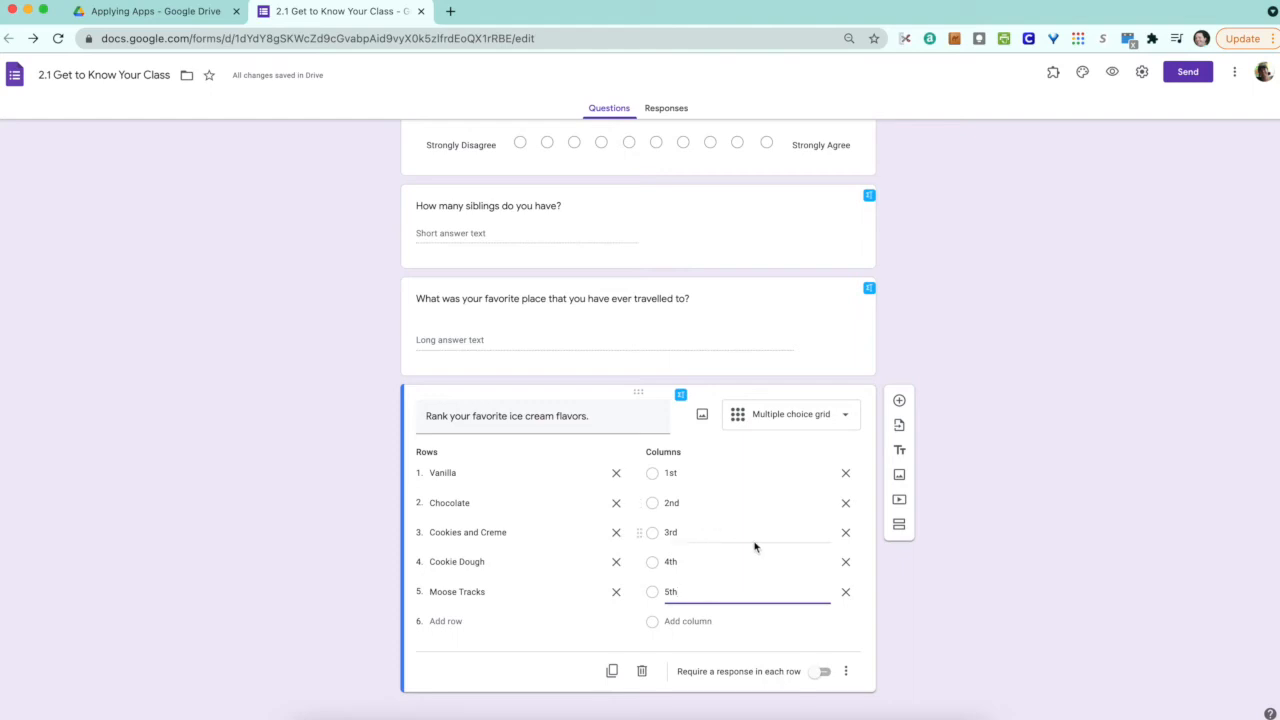
Limit the ice cream grid to one response per column and require a response in each row
left_click(847, 674)
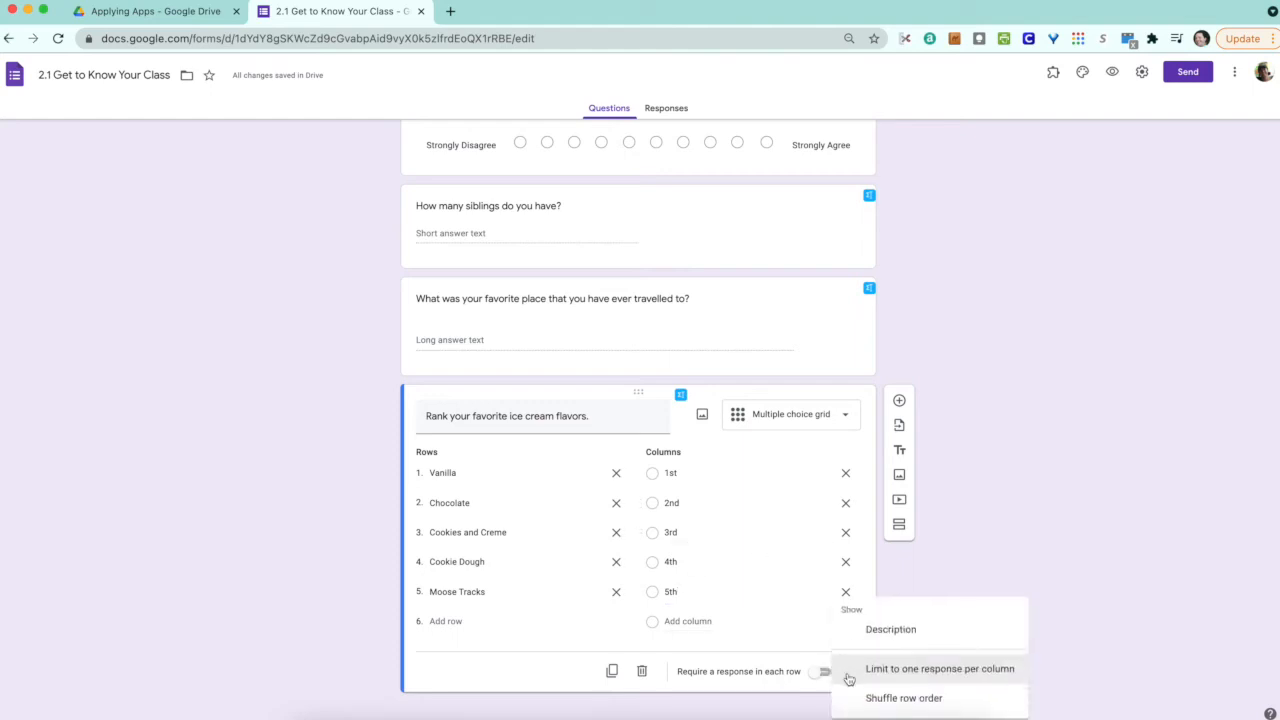
left_click(900, 675)
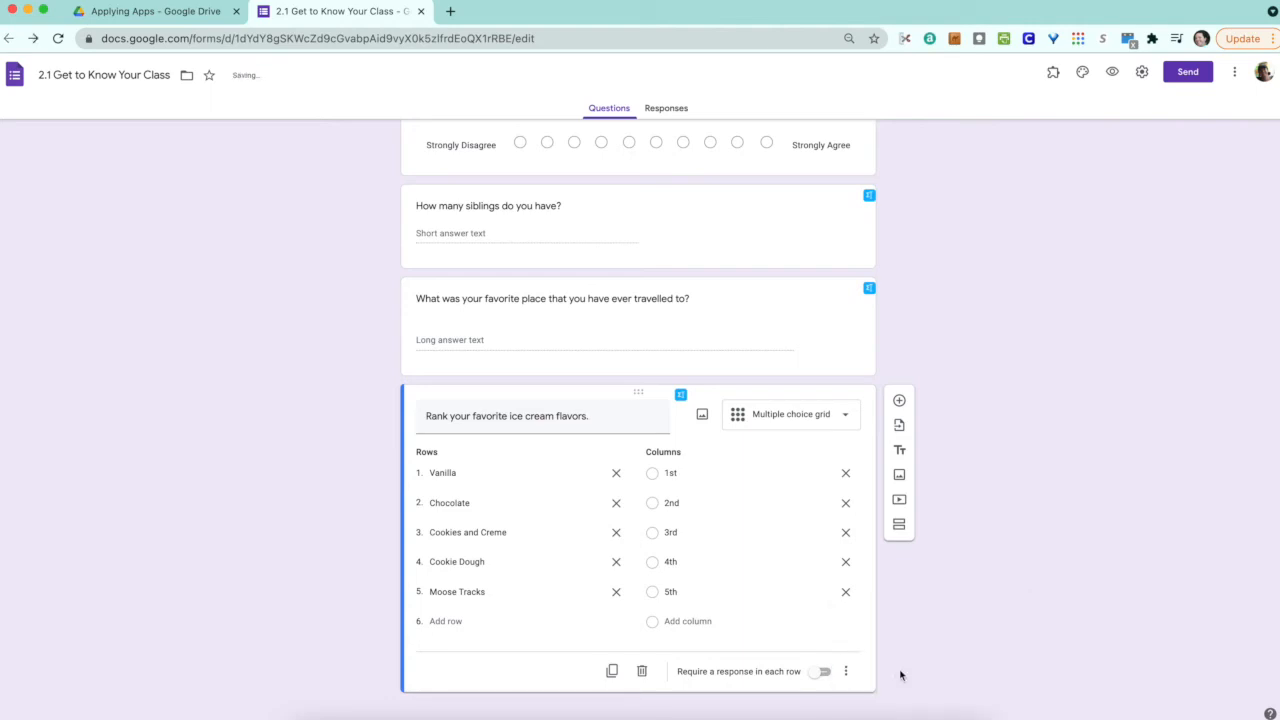
left_click(820, 672)
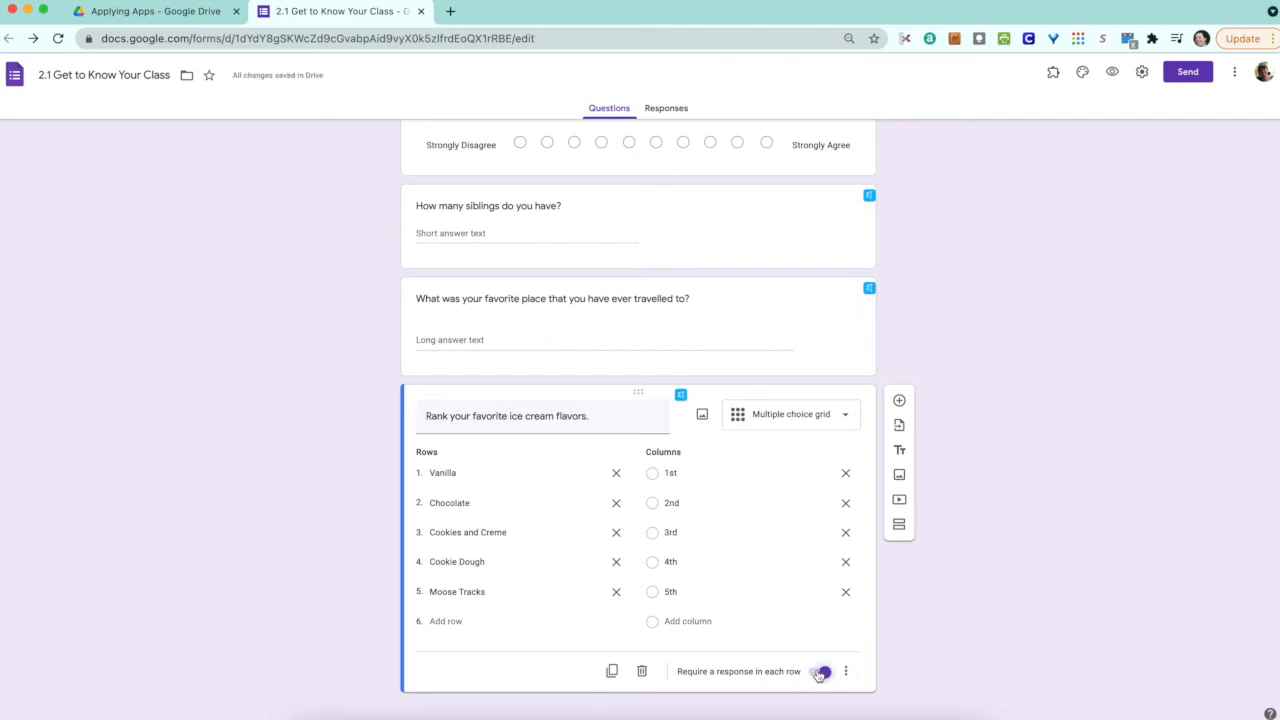
left_click(785, 307)
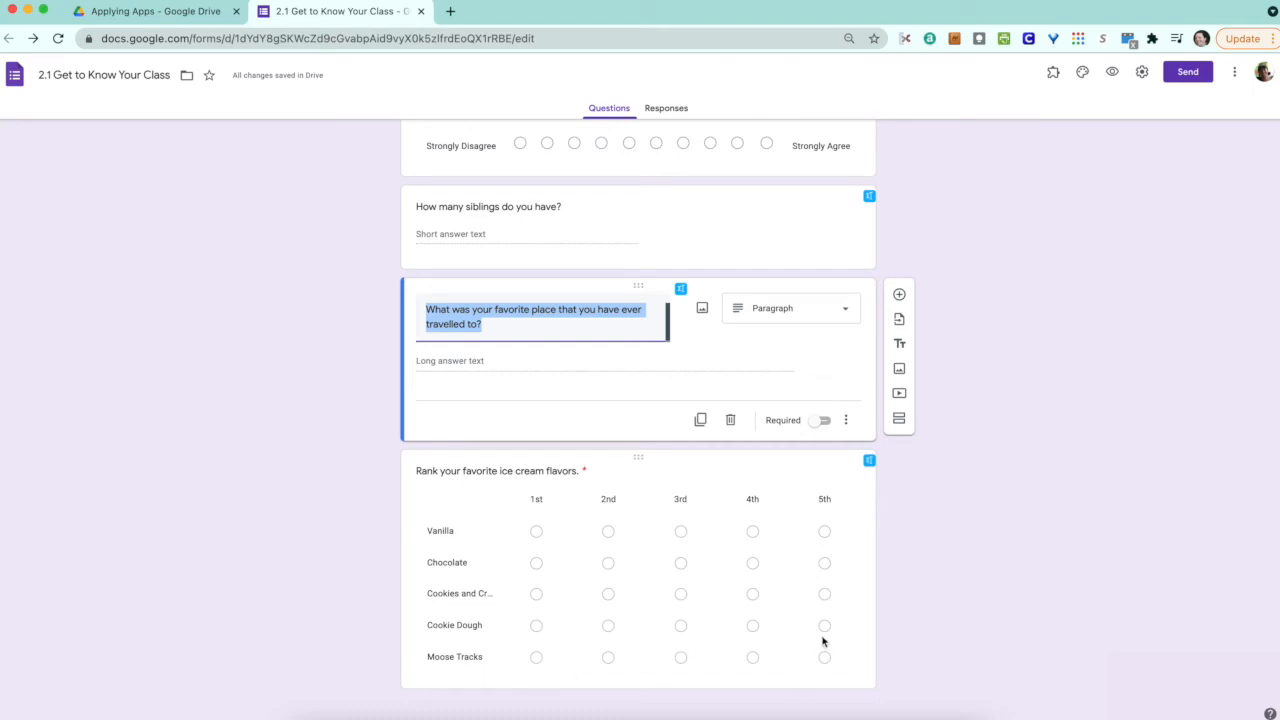
left_click(955, 558)
Open the preview of the form and look through its questions as a respondent sees them
scroll(955, 558, "up", 5)
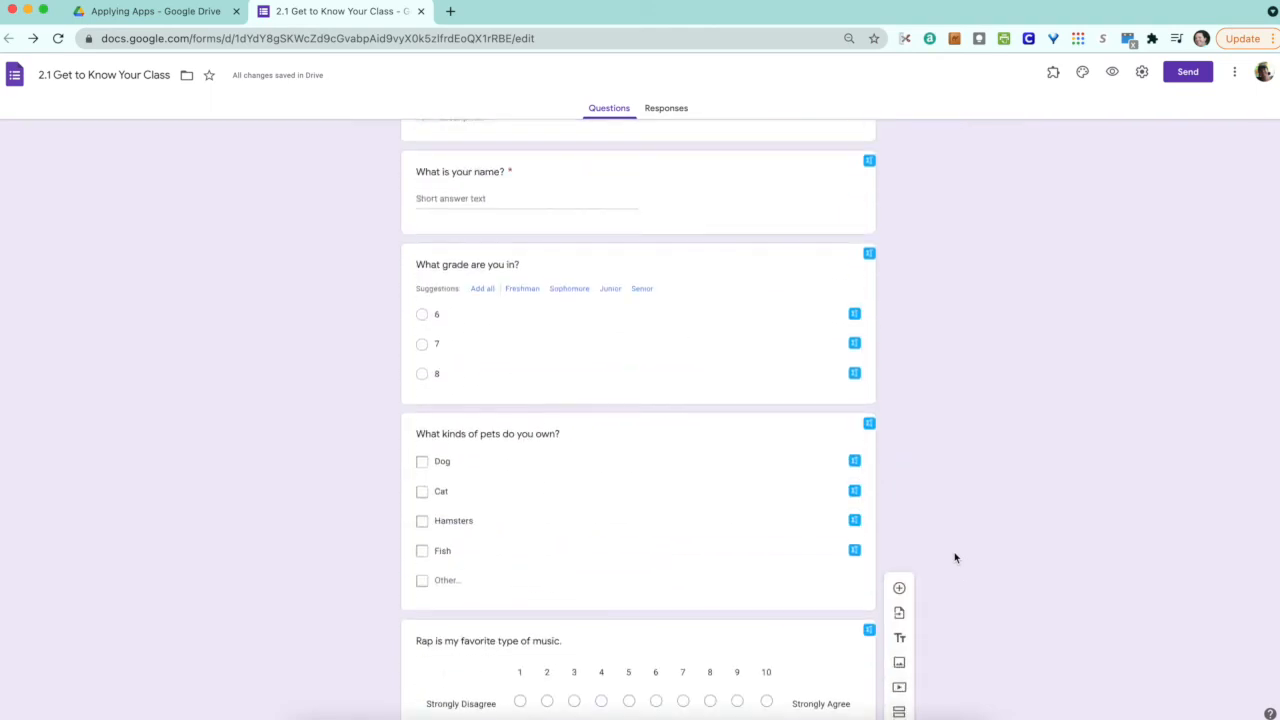
scroll(955, 558, "up", 1)
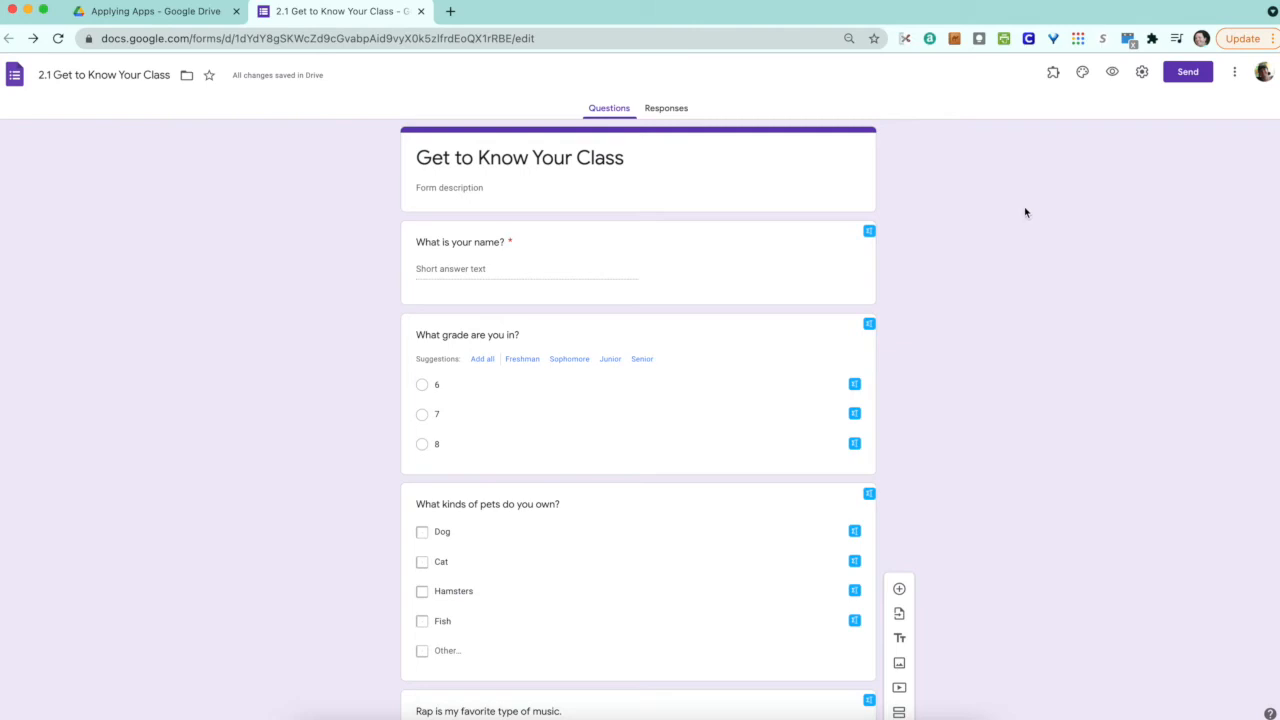
left_click(1112, 78)
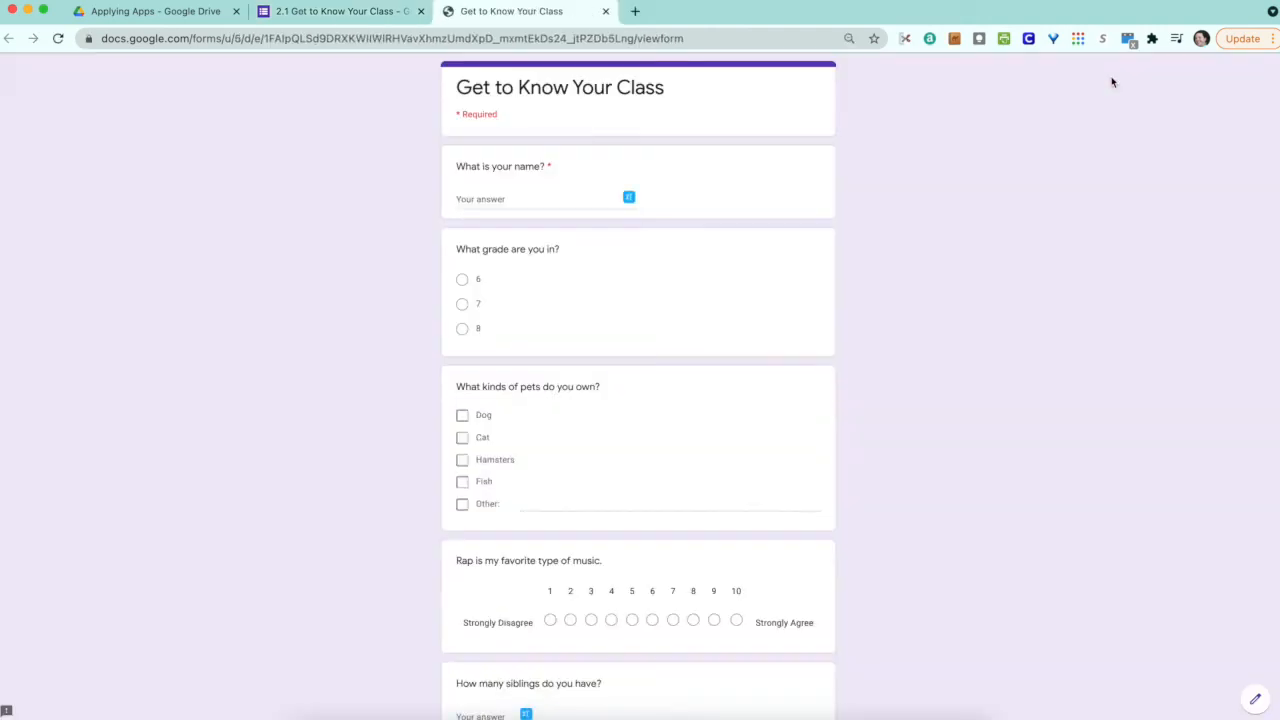
scroll(915, 254, "down", 3)
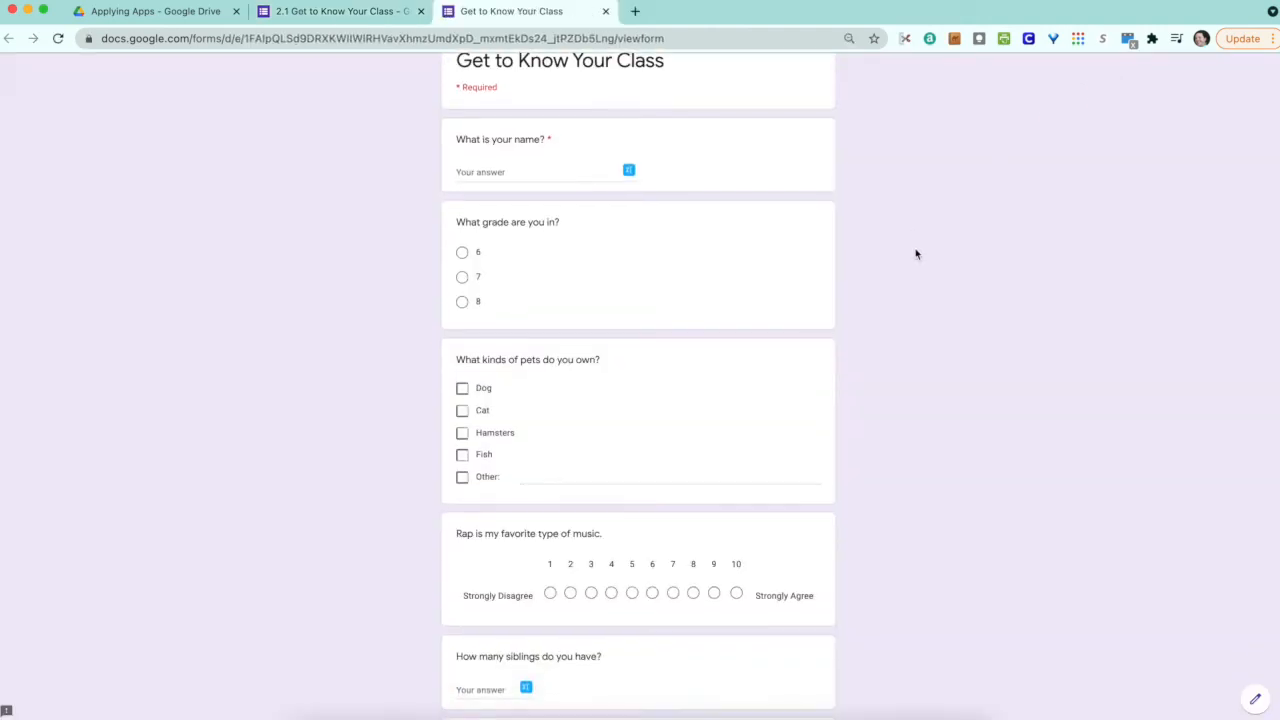
scroll(915, 254, "down", 3)
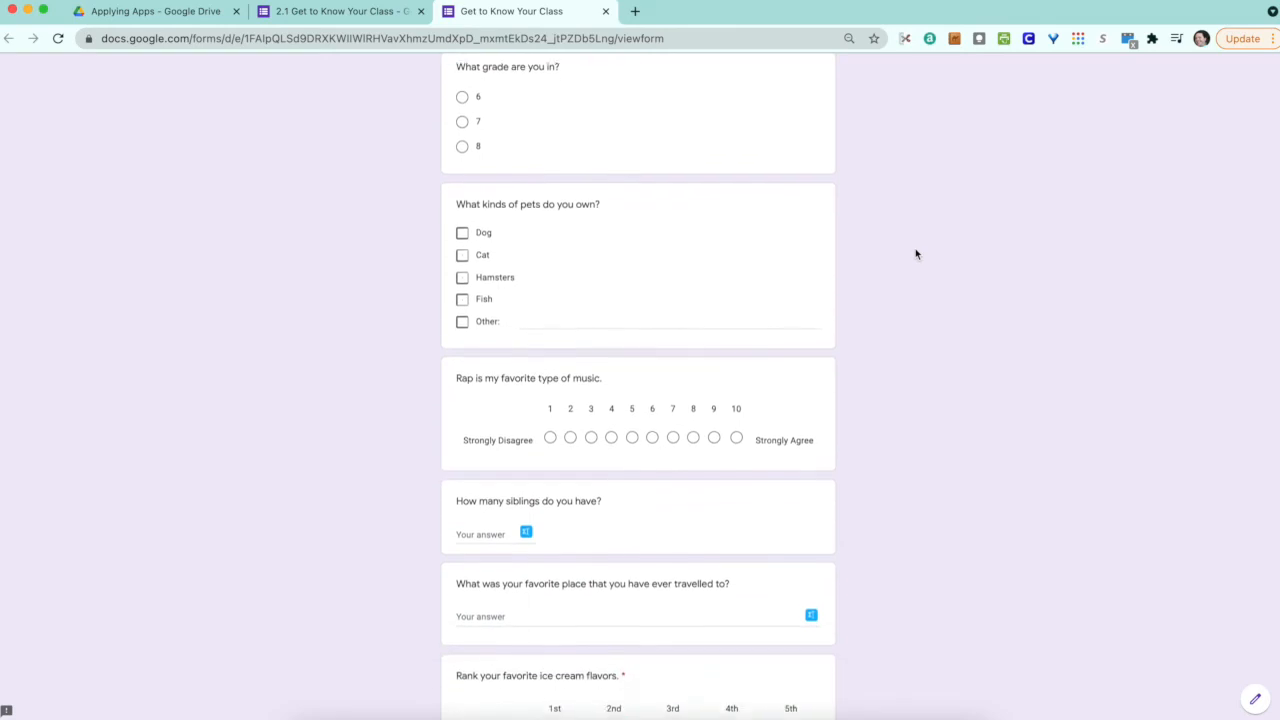
Rate the rap music statement 6 and tick Fish, Hamsters and Cat as the pets owned
scroll(915, 254, "down", 1)
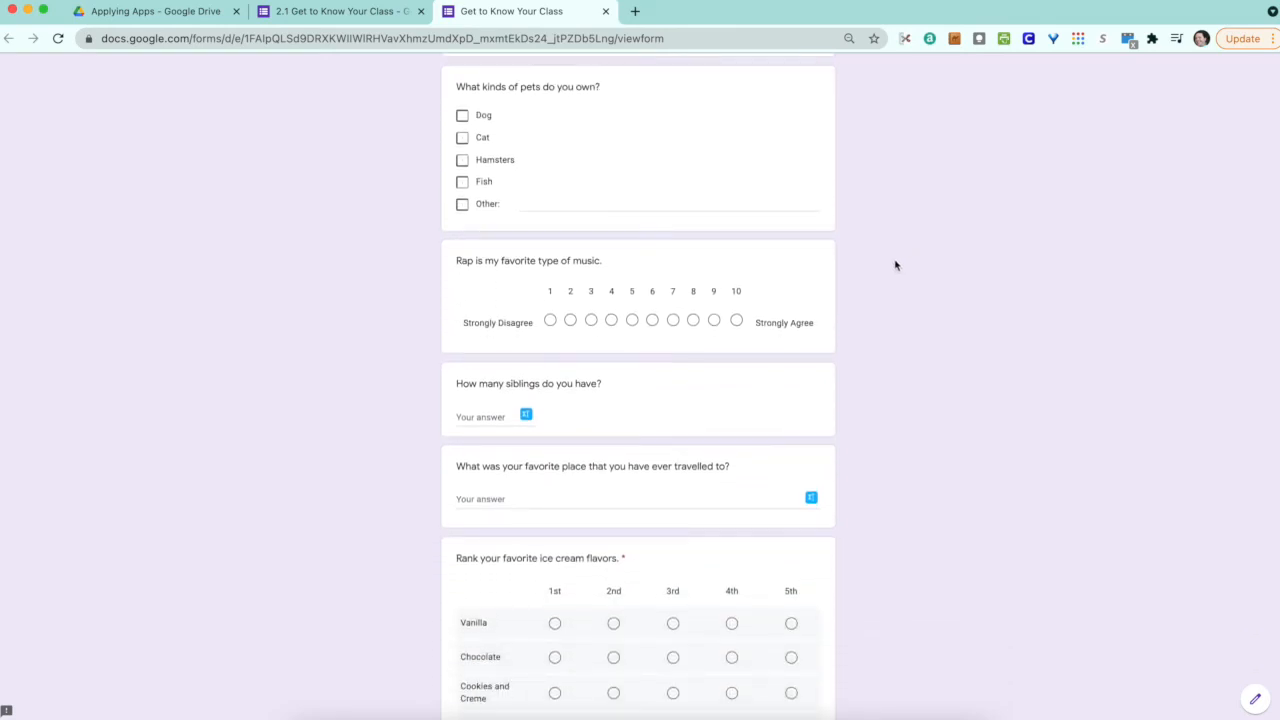
left_click(652, 320)
left_click(462, 181)
left_click(462, 159)
left_click(463, 139)
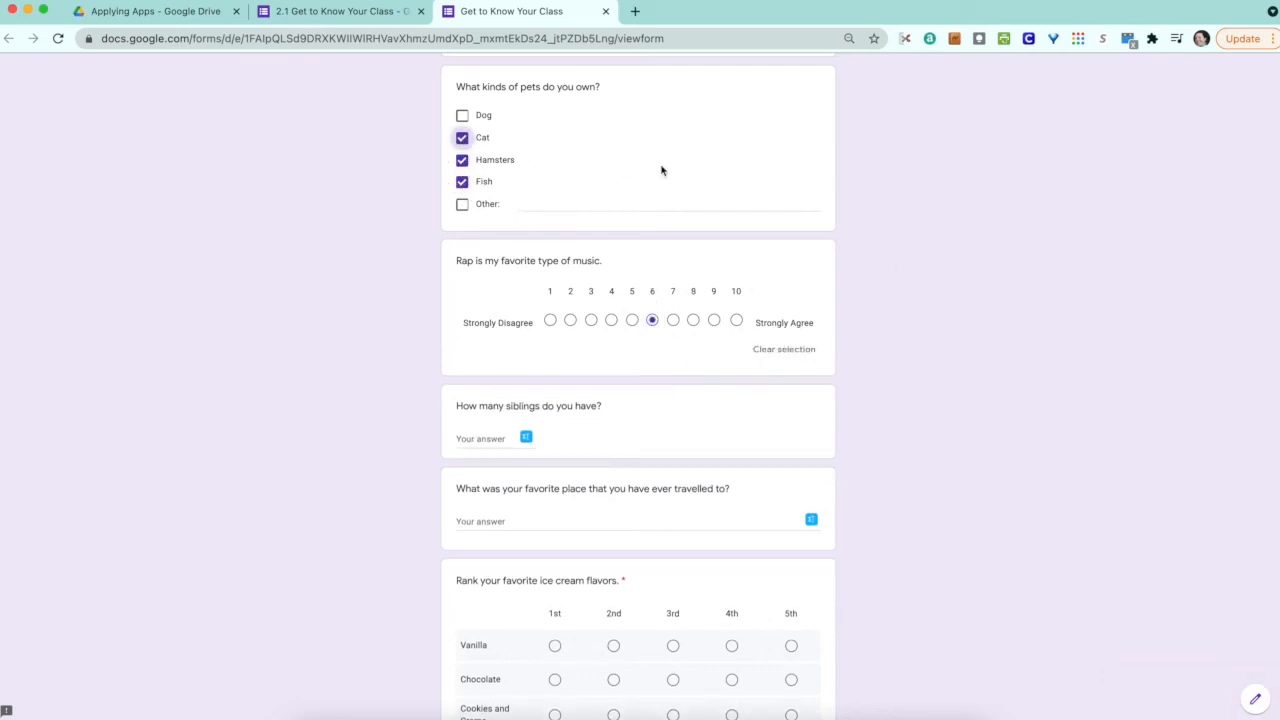
Change the pets answer to Dog and Cat by unticking Hamsters and Fish
scroll(663, 171, "up", 4)
left_click(462, 360)
left_click(462, 382)
left_click(462, 318)
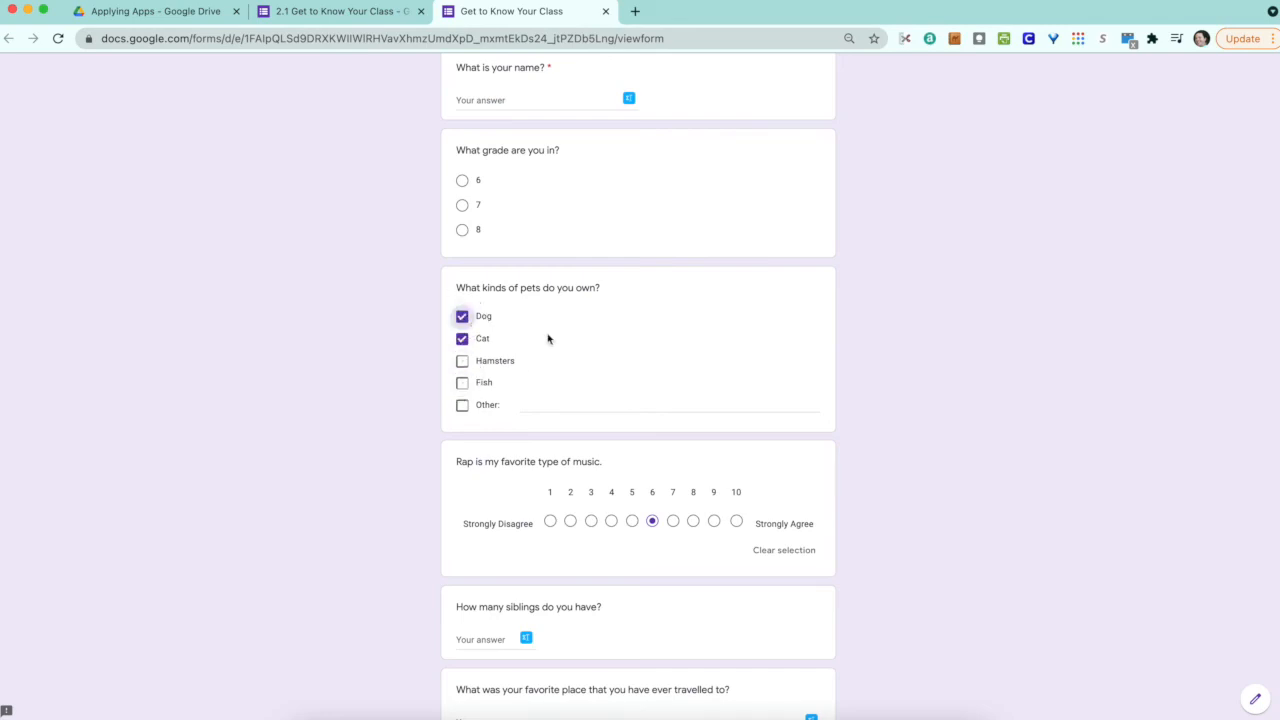
scroll(594, 338, "up", 1)
Try the word "one" as the answer to the siblings question and clear it again
scroll(594, 338, "down", 5)
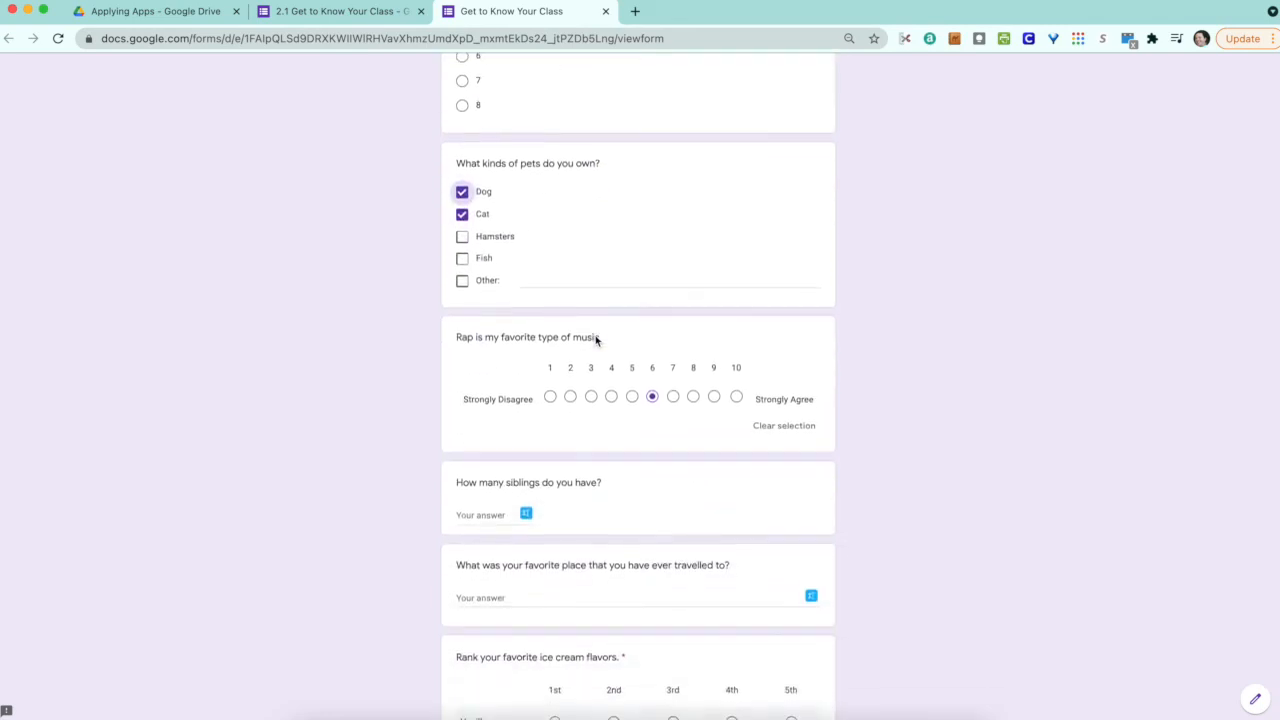
left_click(485, 436)
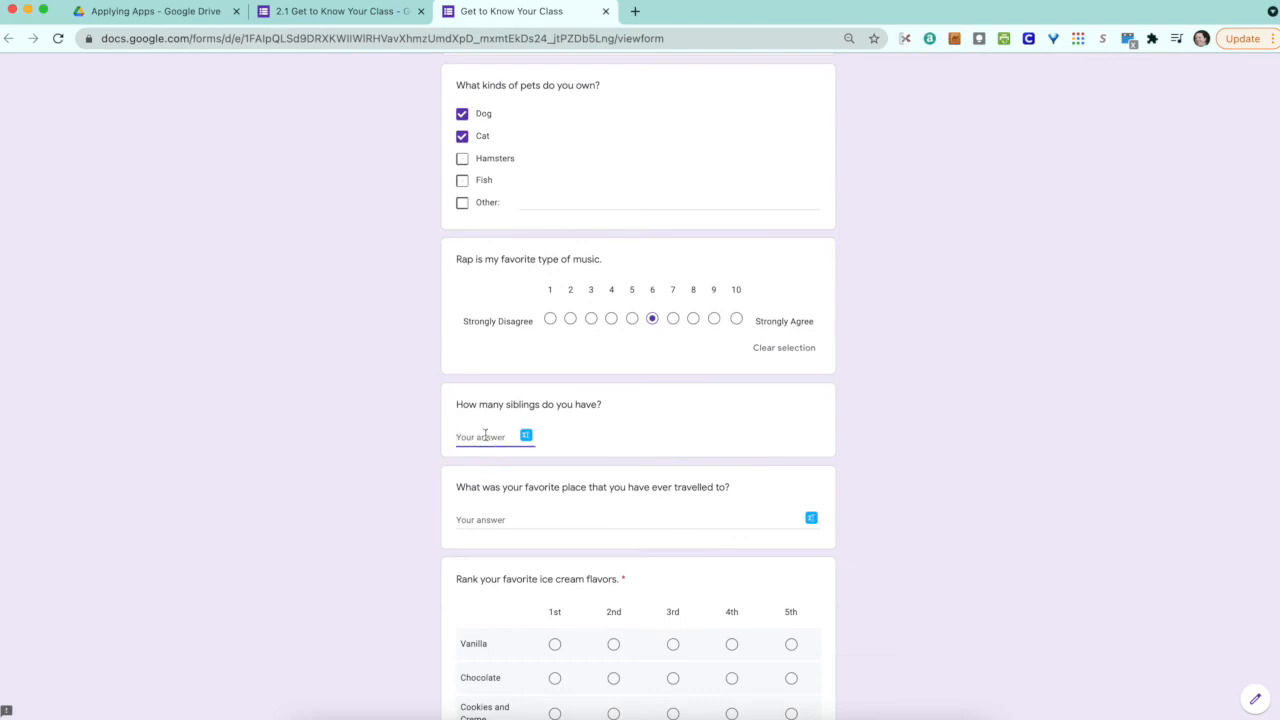
type("one")
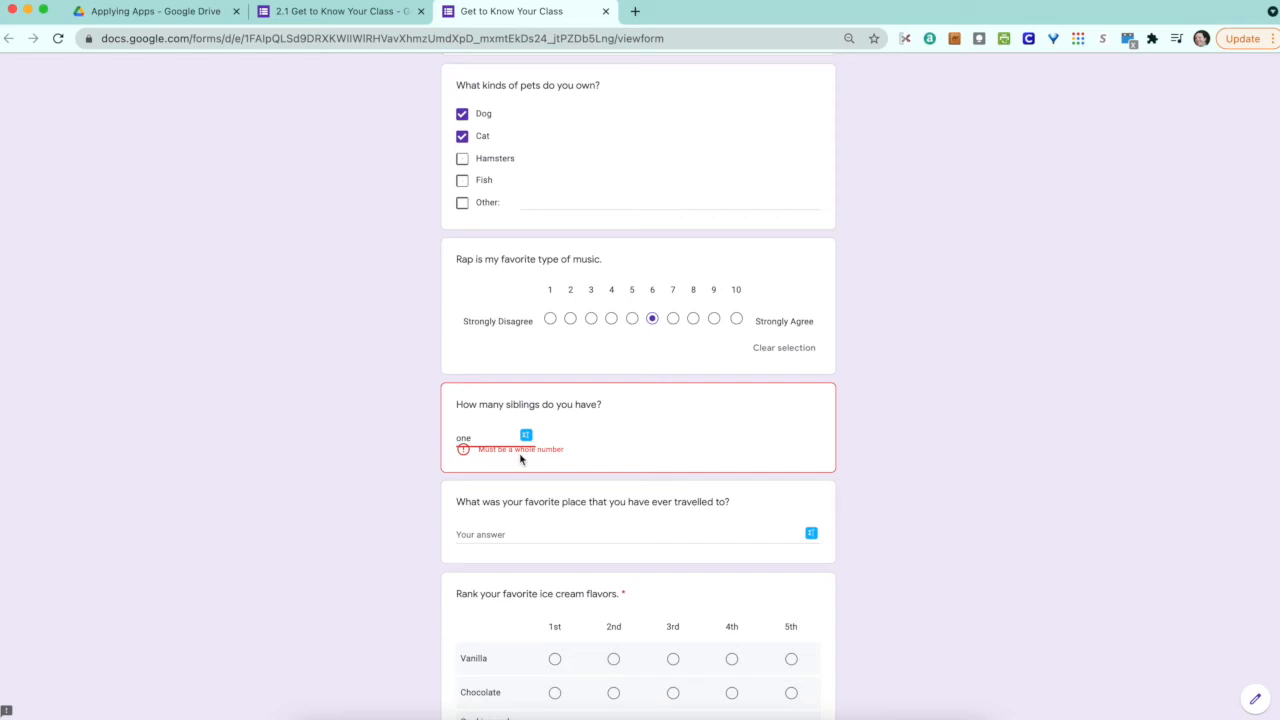
key("BackSpace")
key("BackSpace")
key("BackSpace")
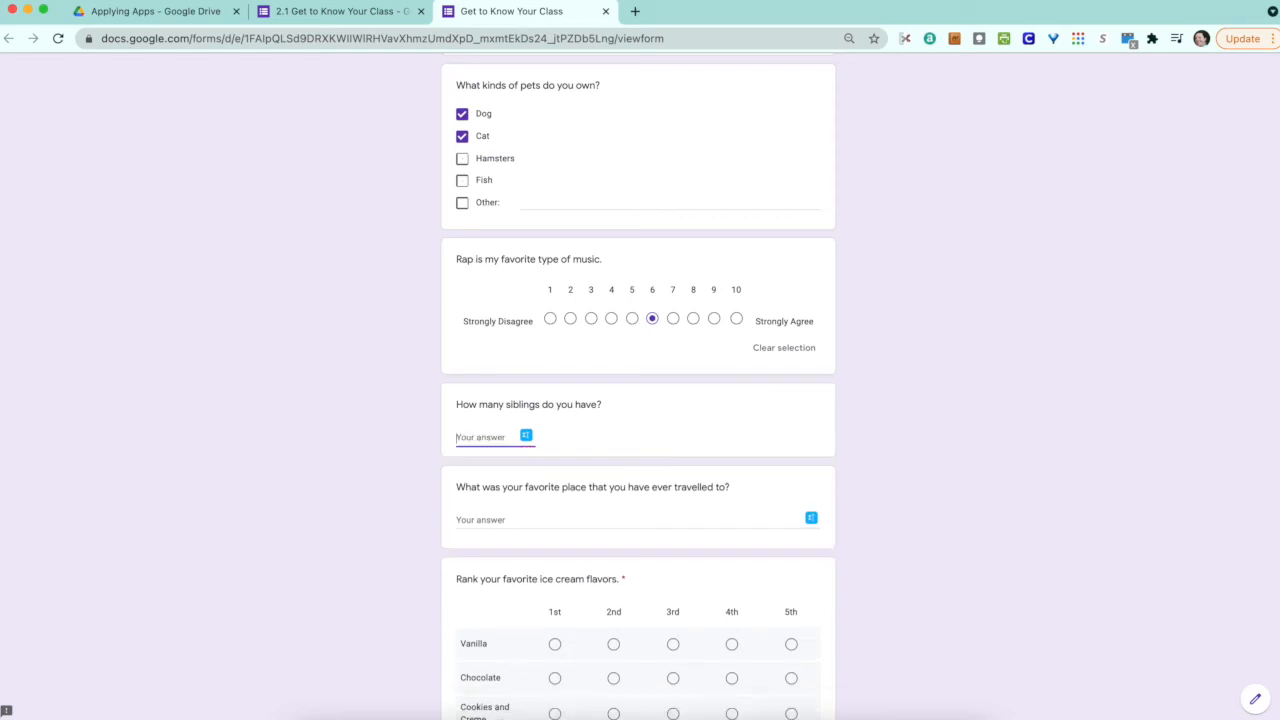
Try the decimal 3.4 as the answer to the siblings question and clear it again
type("3.4")
key("BackSpace")
key("BackSpace")
key("BackSpace")
Rank the ice cream flavors: Moose Tracks 1st, Cookies and Creme 2nd, Cookie Dough 3rd, Vanilla 4th and Chocolate 5th
scroll(716, 542, "down", 1)
scroll(716, 542, "down", 3)
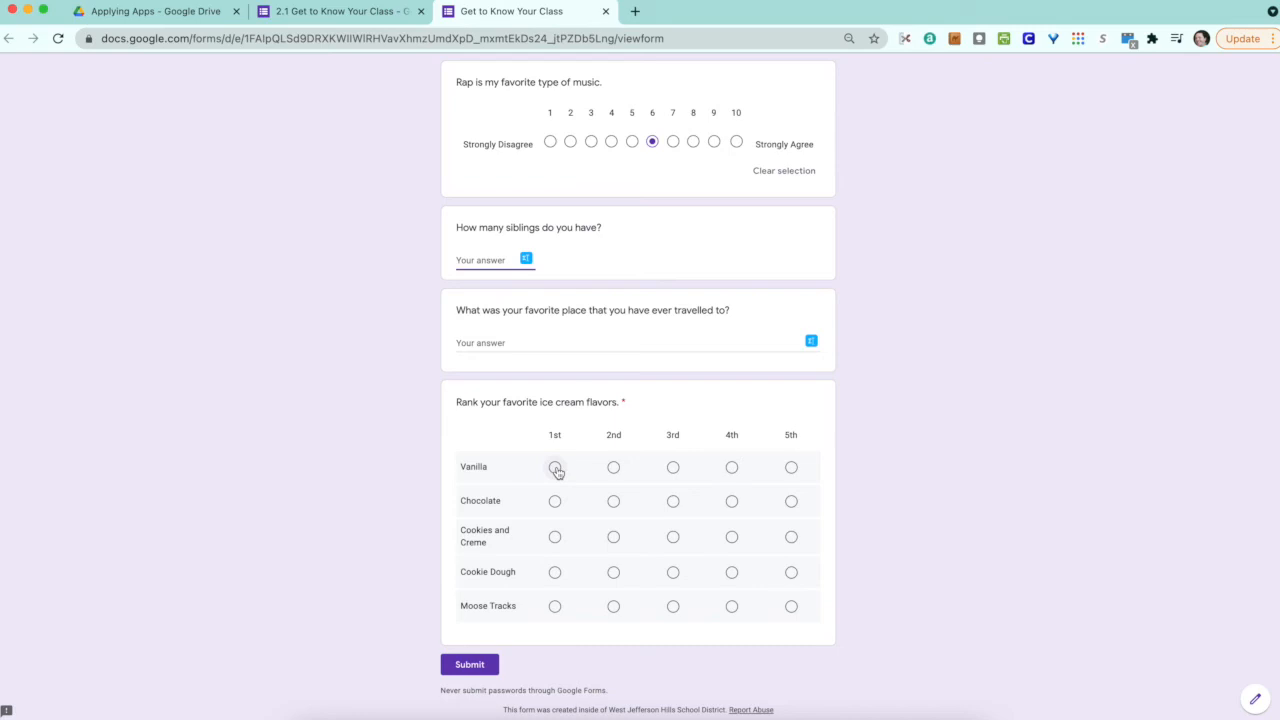
left_click(555, 468)
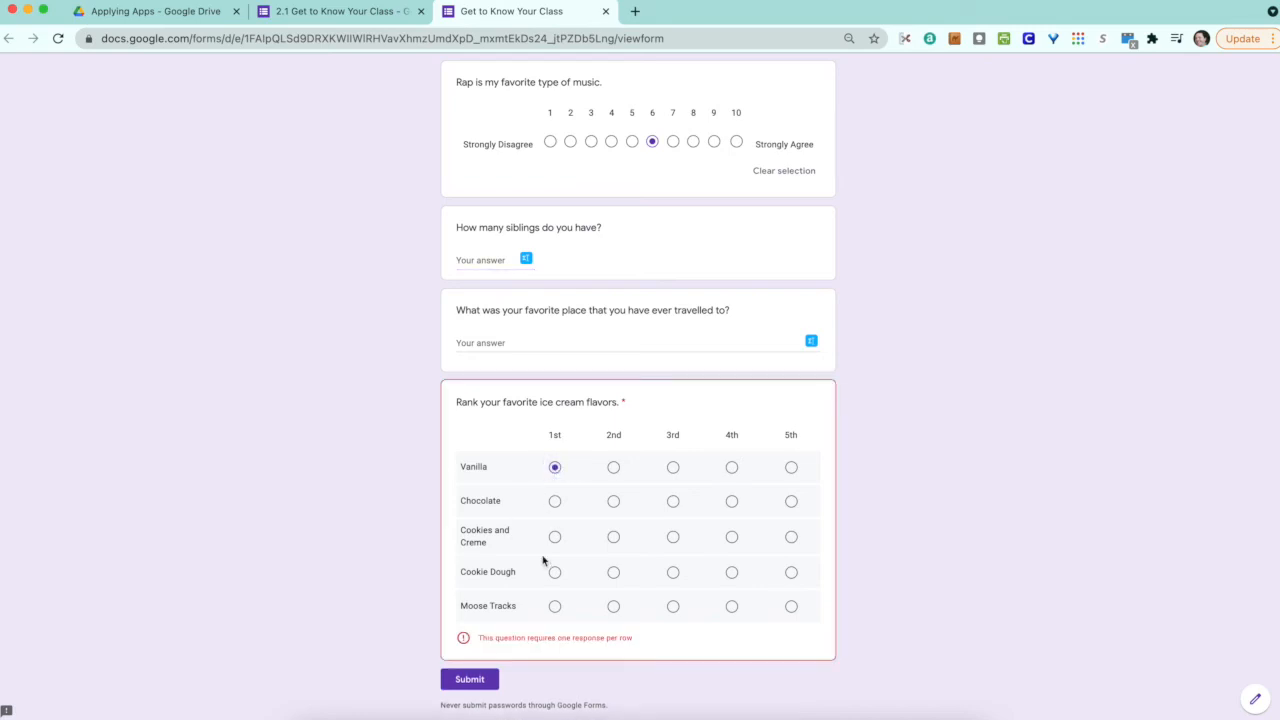
left_click(555, 607)
left_click(613, 538)
left_click(731, 468)
left_click(791, 503)
left_click(674, 572)
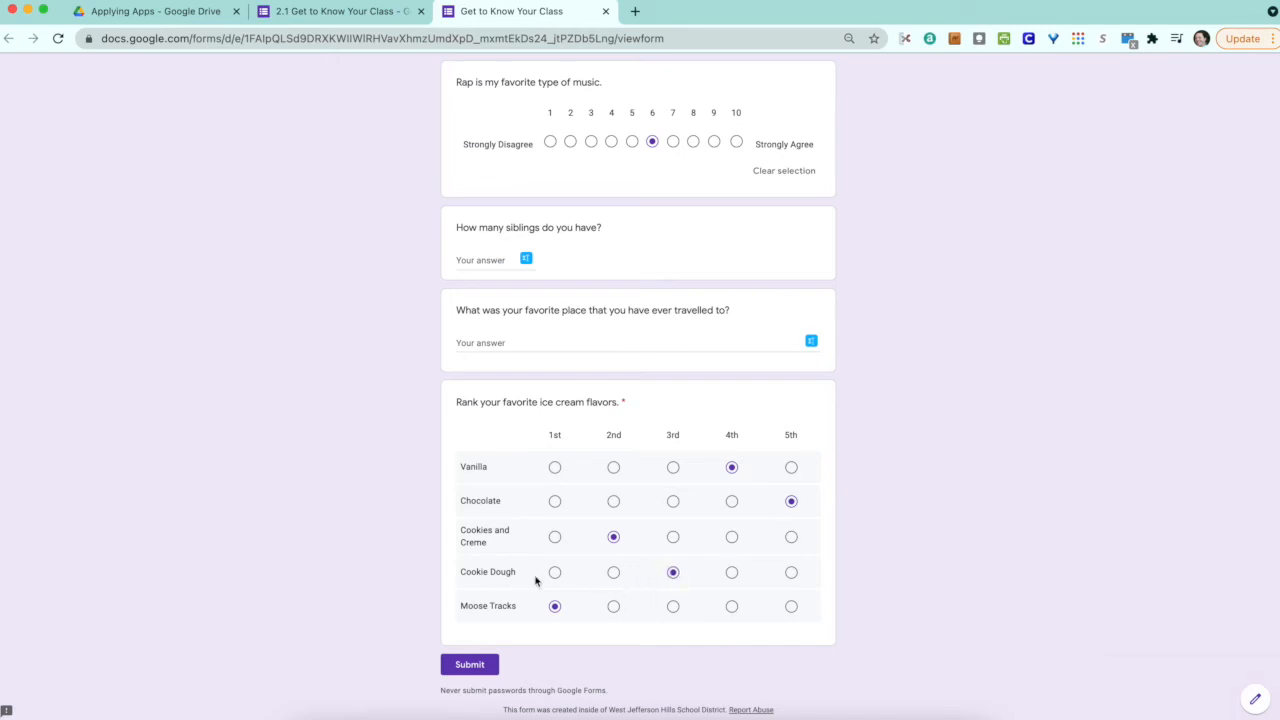
Close the form preview and leave the site without submitting the trial answers
scroll(468, 547, "up", 5)
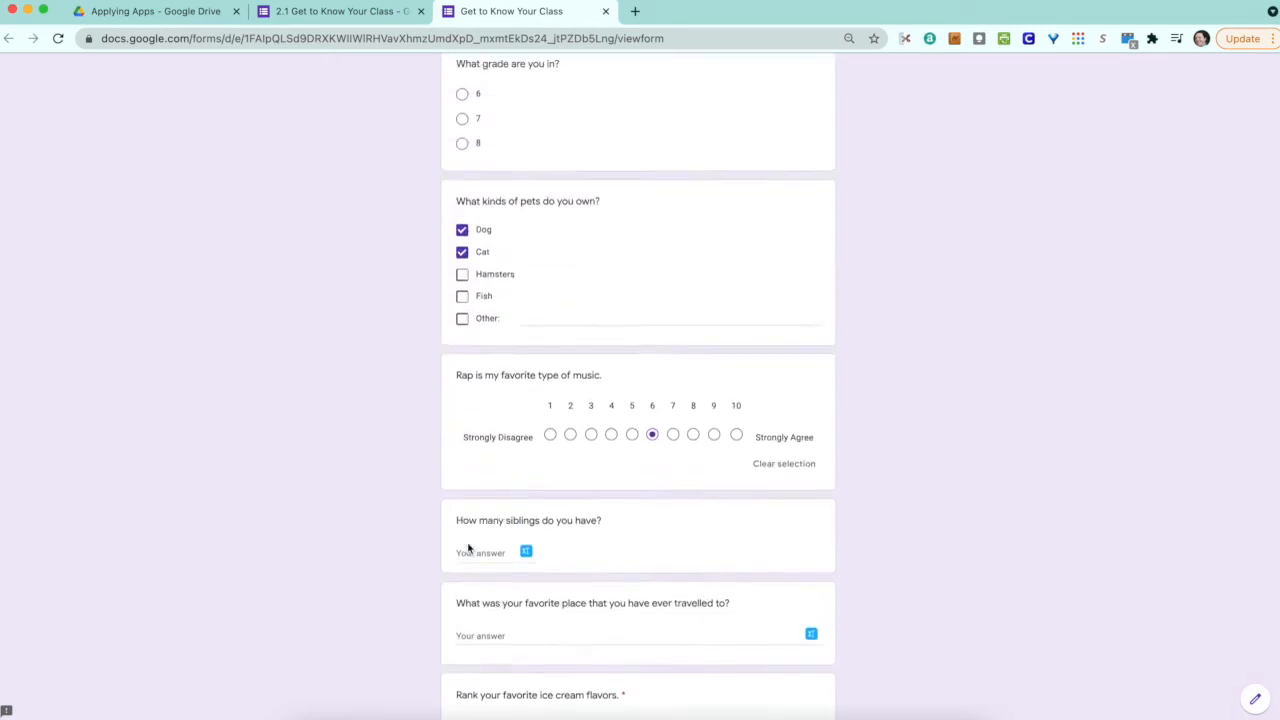
left_click(605, 11)
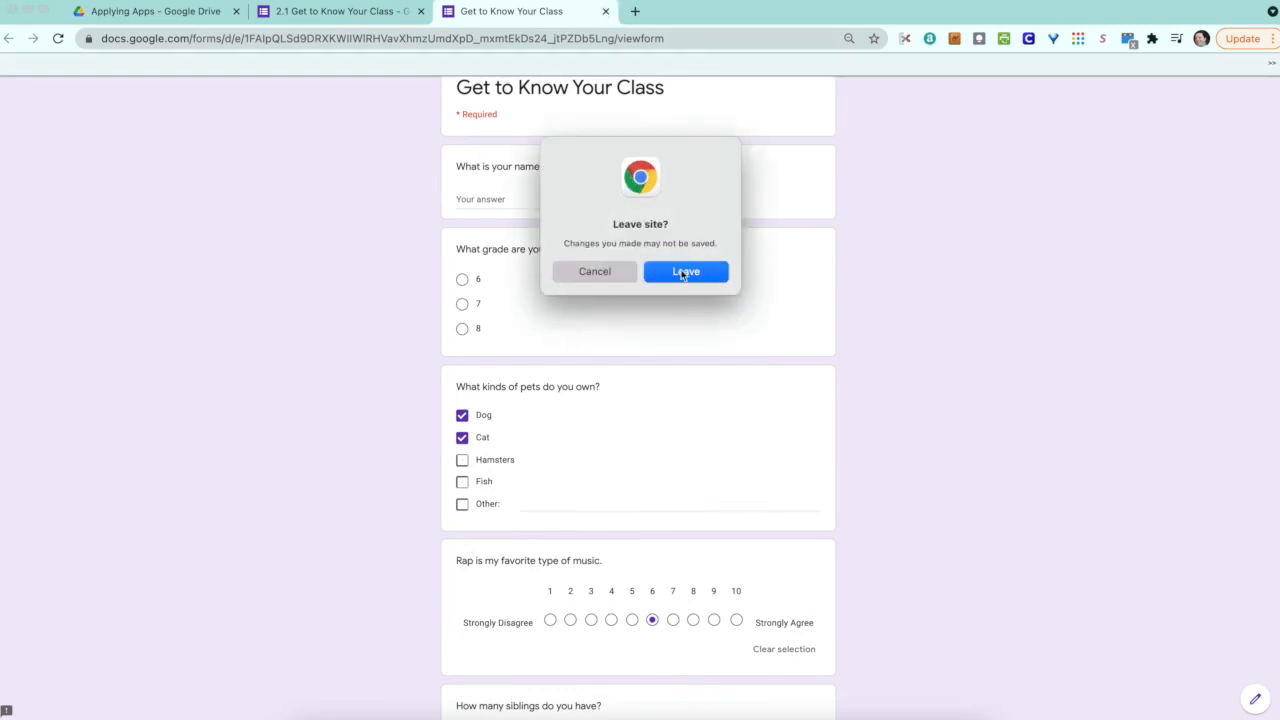
left_click(683, 268)
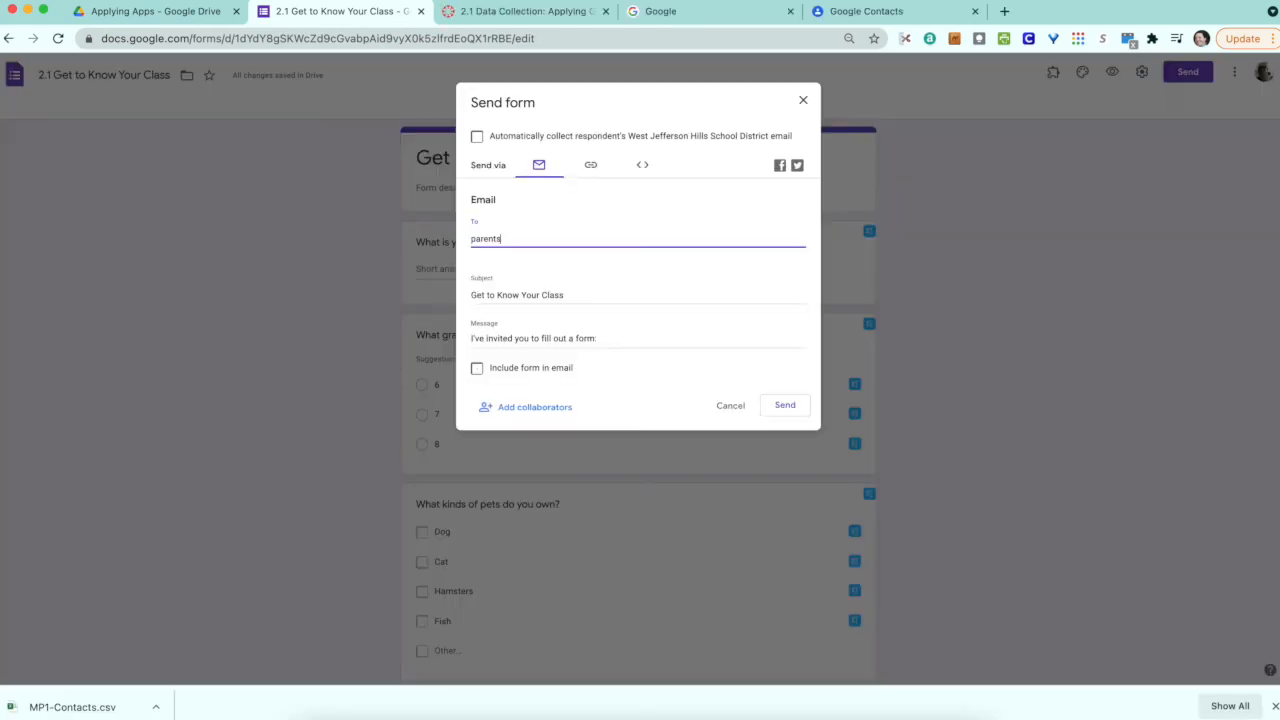
Clear the word "parents" from the recipient field of the form invitation email
key("BackSpace")
key("BackSpace")
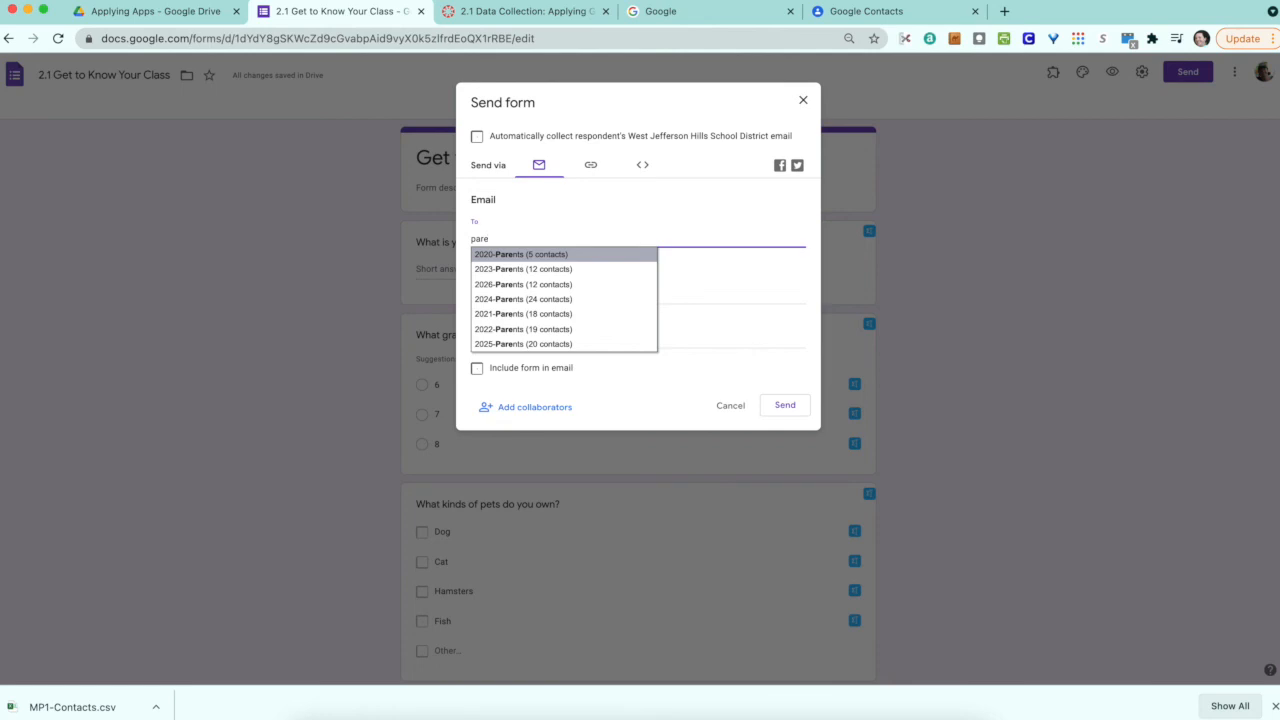
key("BackSpace")
key("BackSpace")
key("BackSpace")
key("BackSpace")
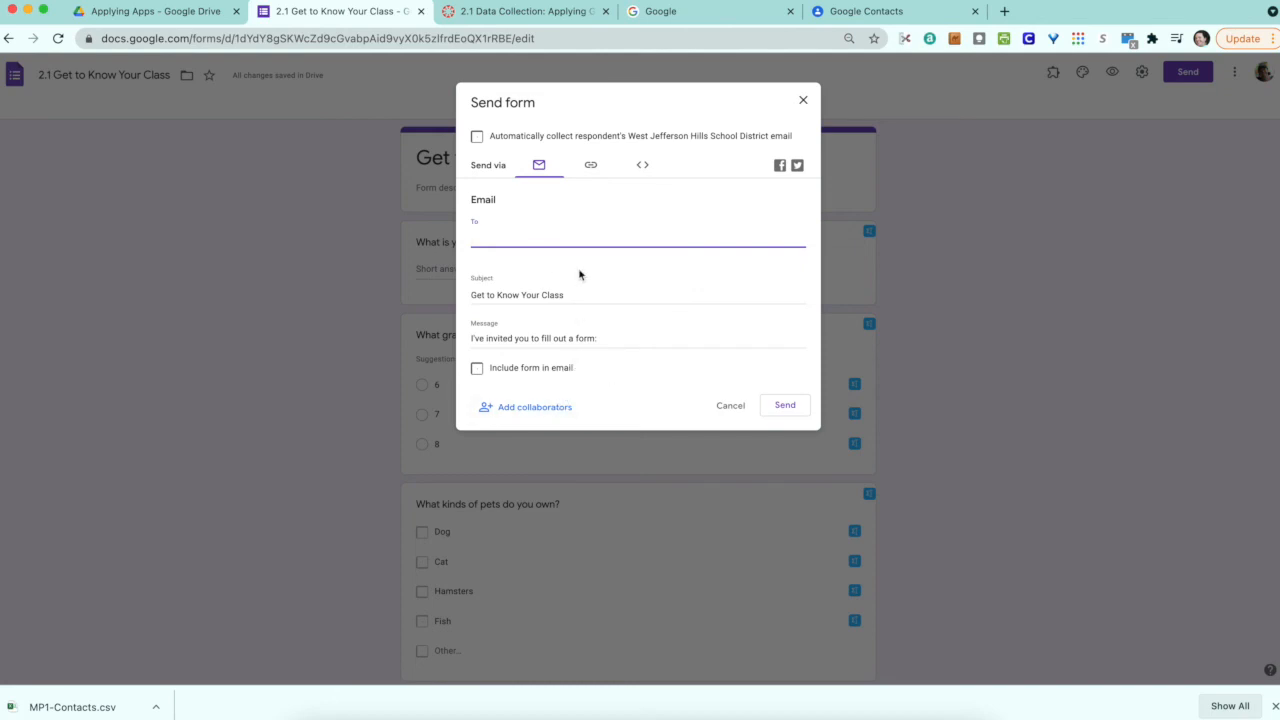
Replace the invitation email's subject with "Help me get to know you"
left_click(533, 300)
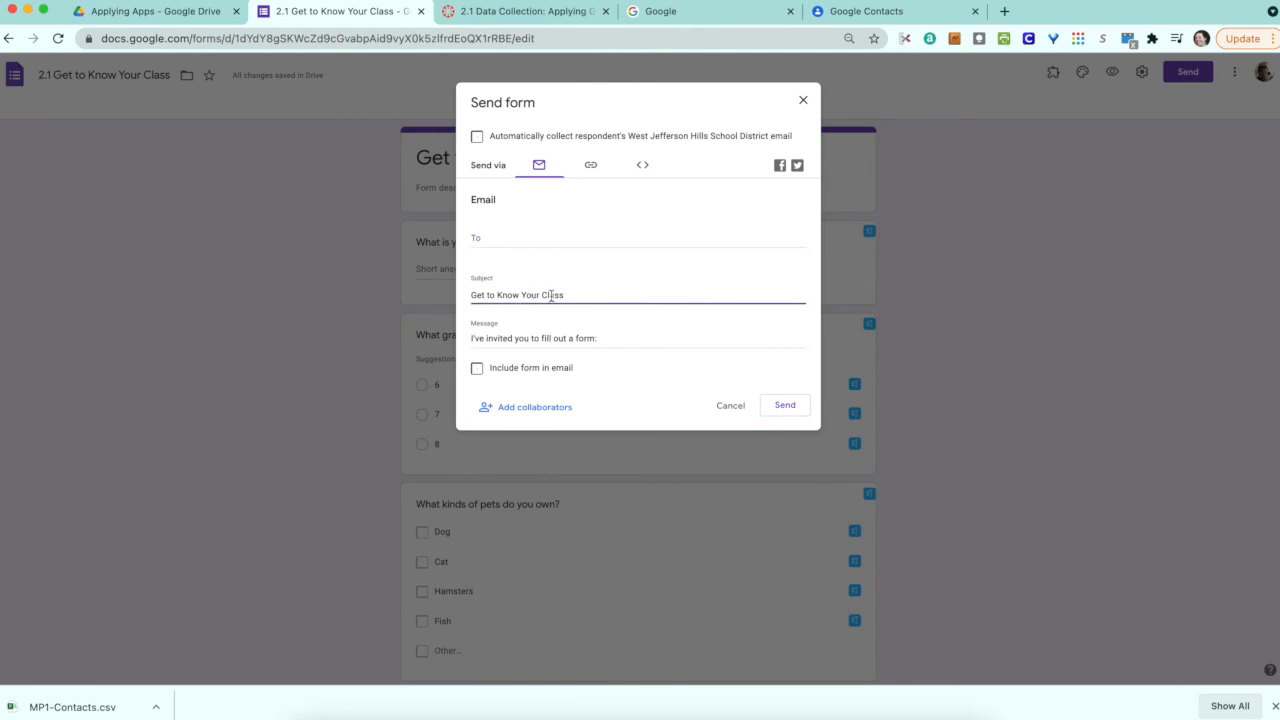
double_click(506, 296)
triple_click(505, 296)
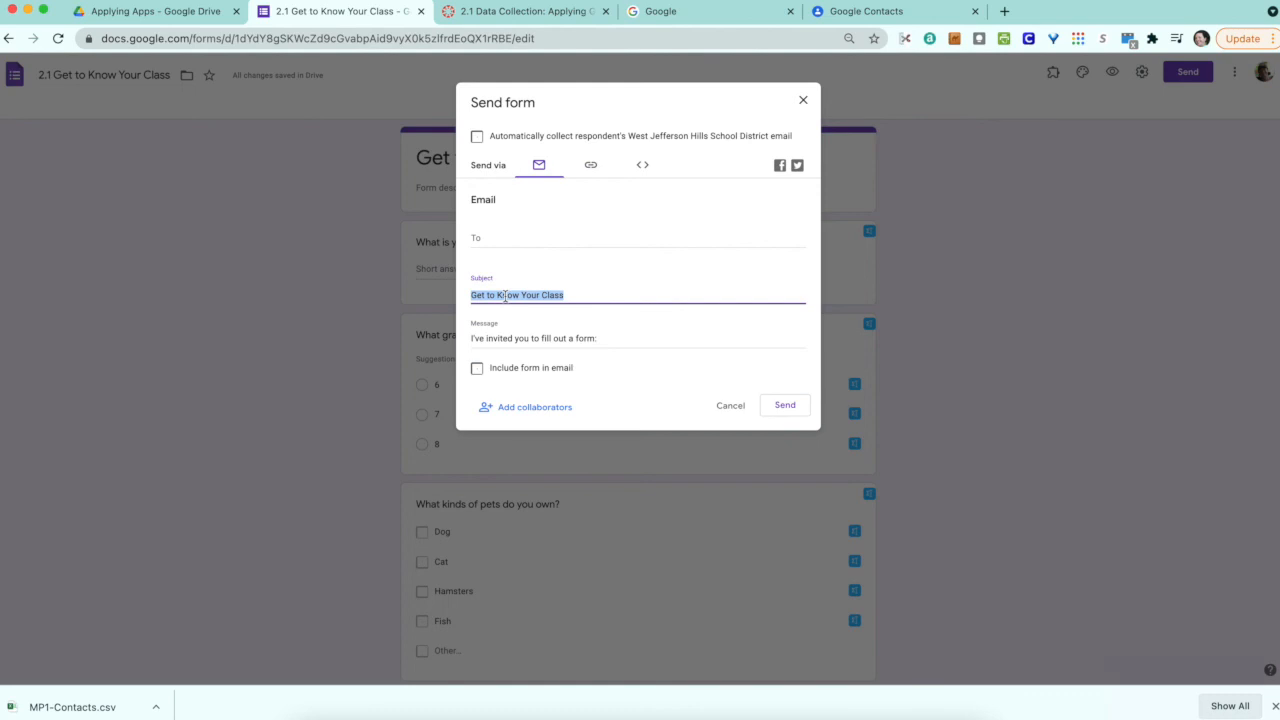
type("Hlep")
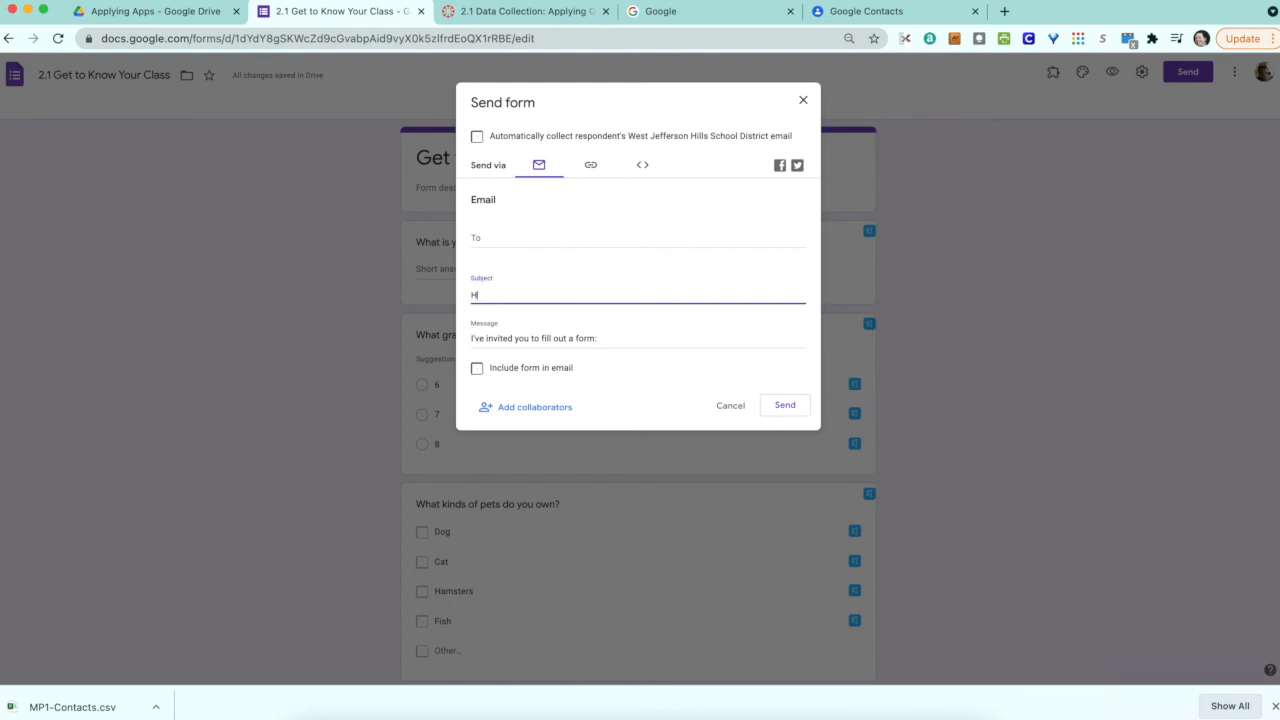
key("BackSpace")
key("BackSpace")
key("BackSpace")
type("elp me get to")
type("you")
Set the invitation message to "Please fill out this survey, so that I can know more about you." and send the form
left_click(522, 336)
triple_click(522, 336)
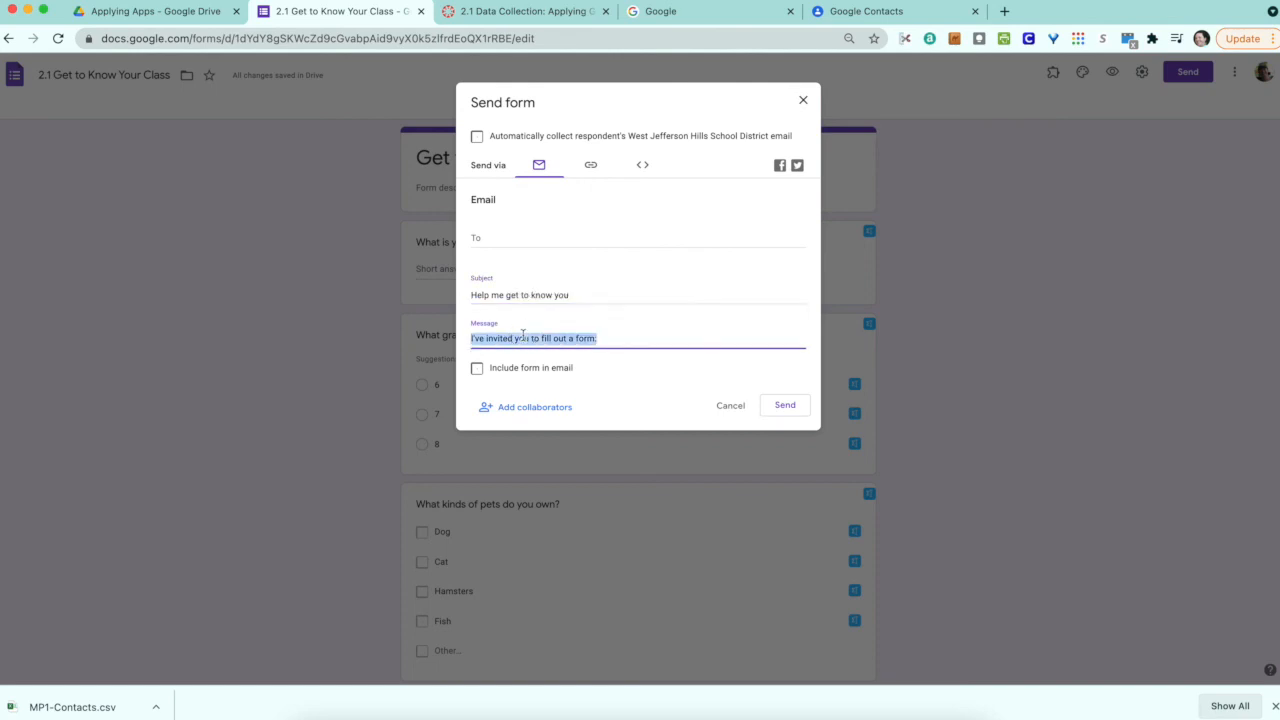
type("Ple")
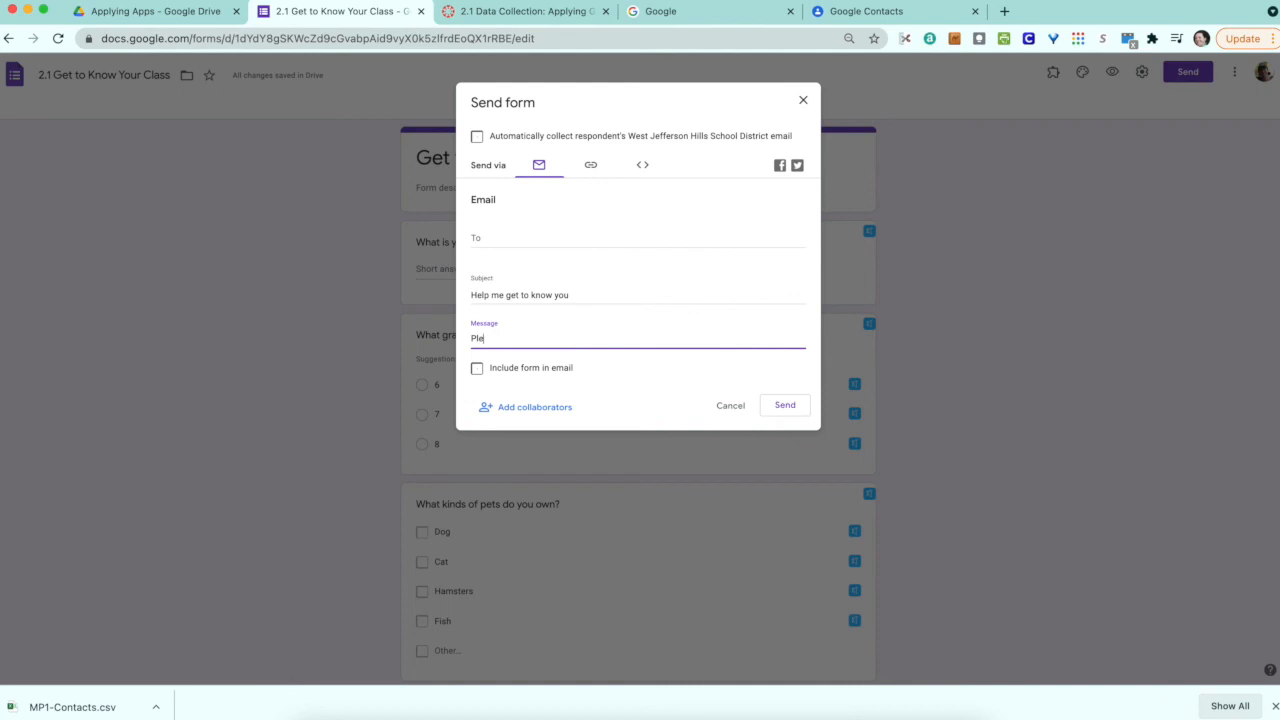
type("ase fill out this survey, so that I can know more about you.")
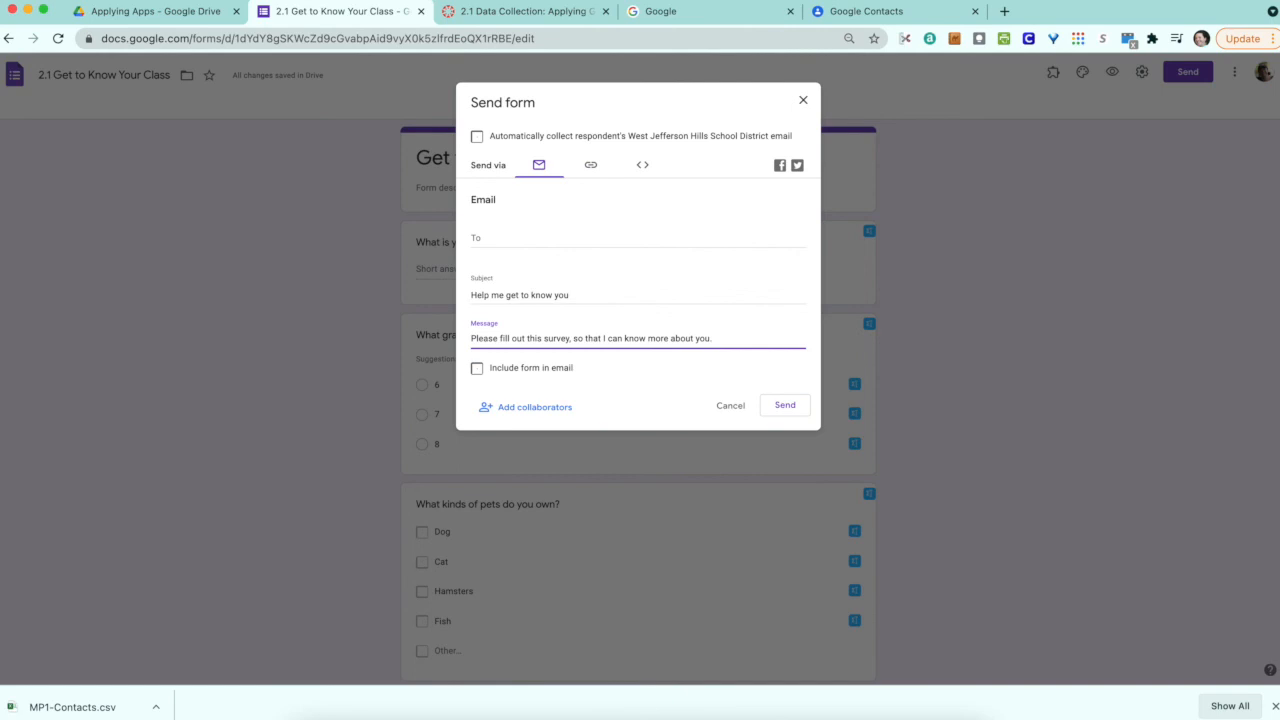
left_click(786, 406)
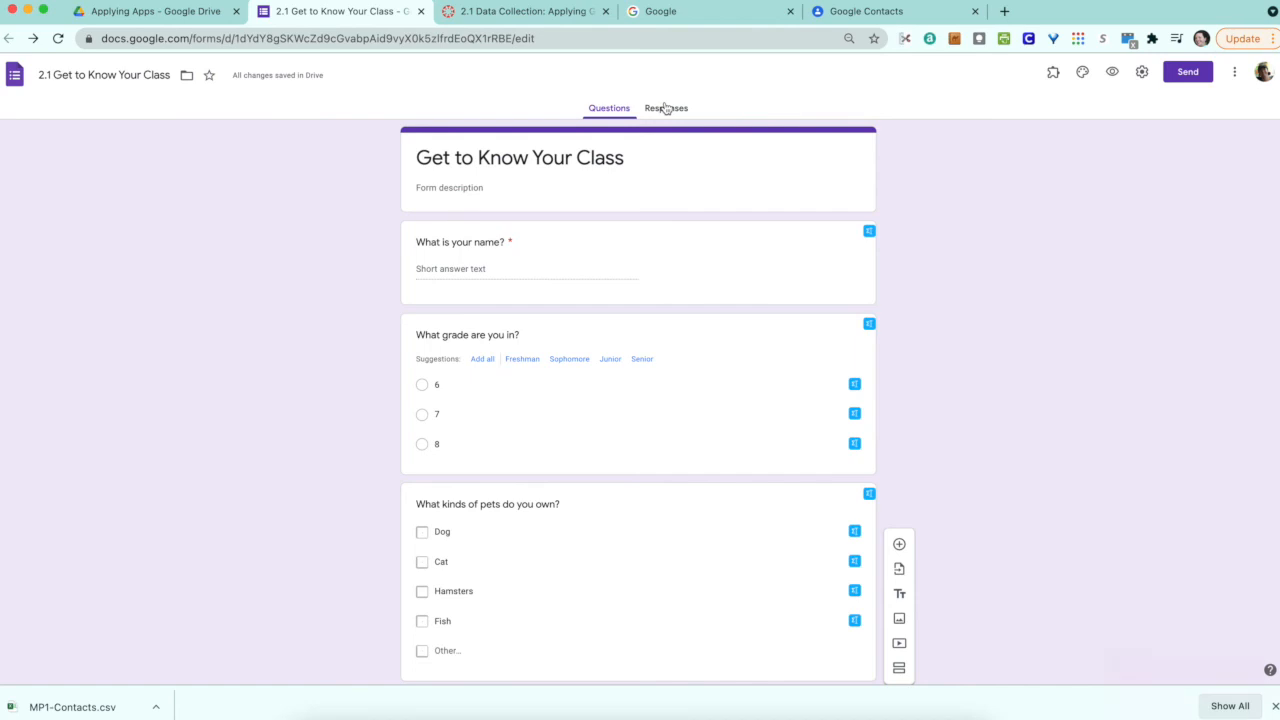
Open the form preview, return to the editor and examine the response summary and charts for every question
left_click(1112, 72)
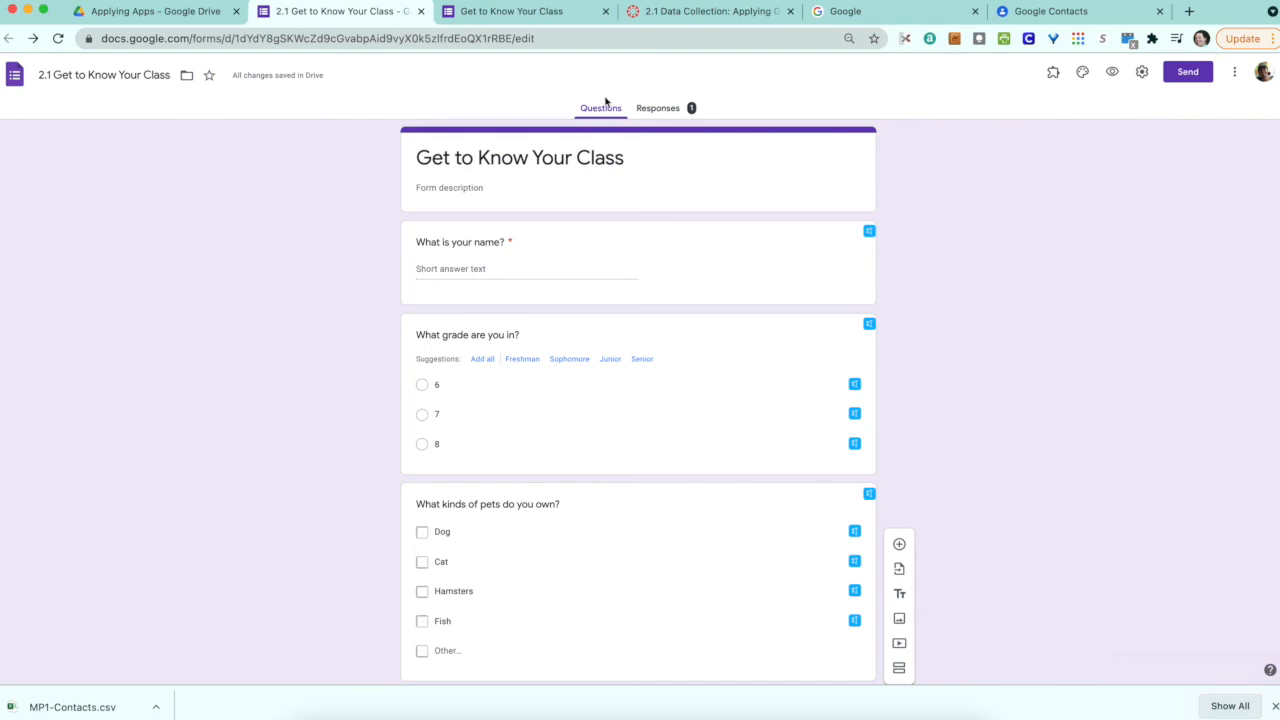
left_click(658, 108)
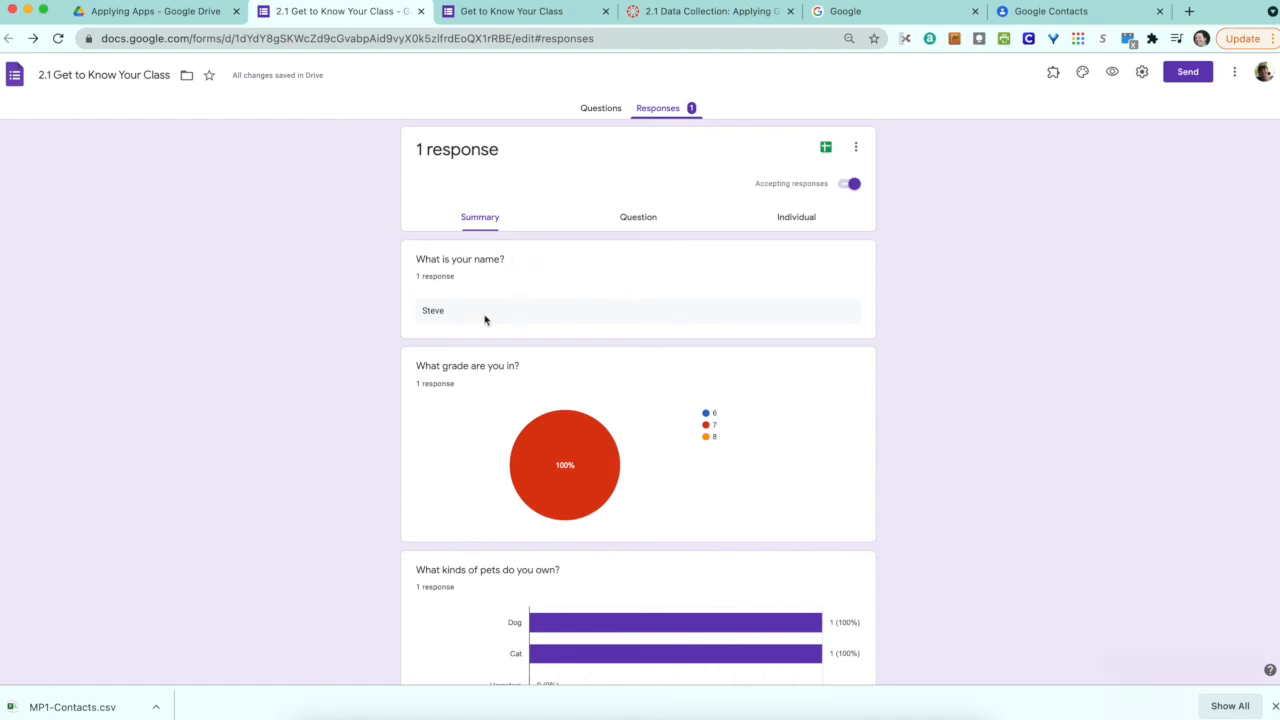
scroll(484, 318, "down", 2)
mouse_move(541, 351)
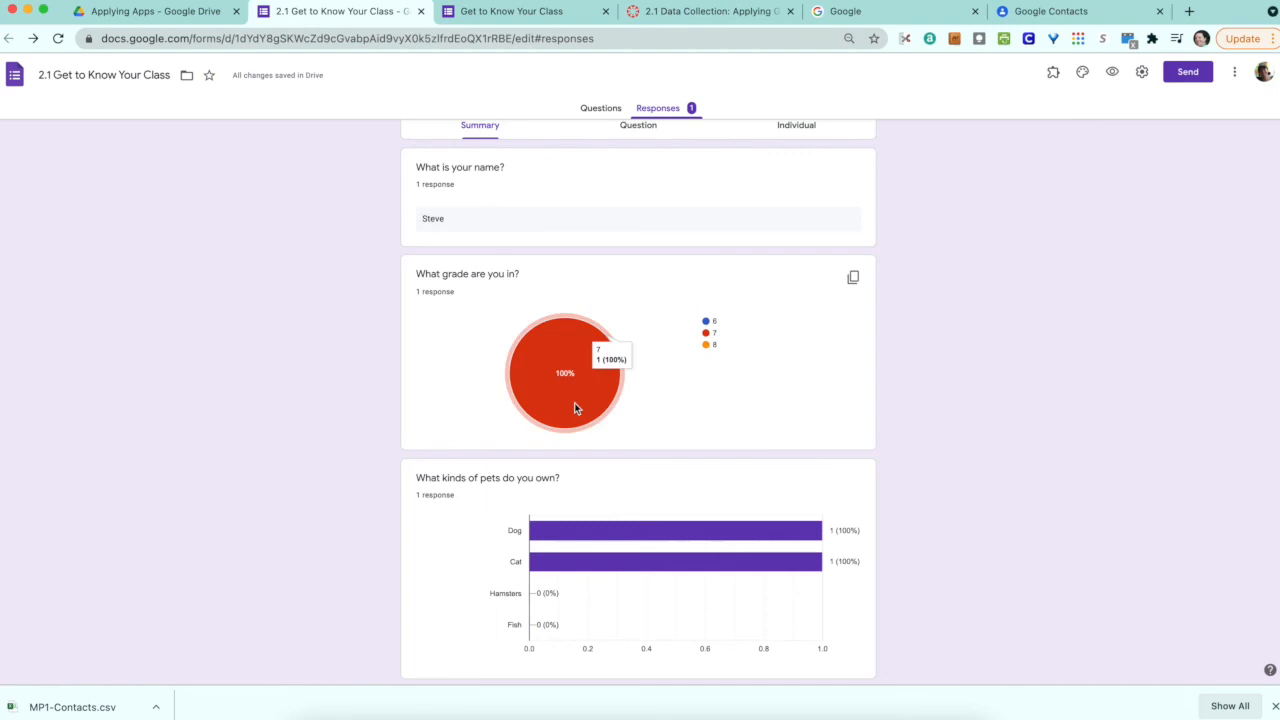
scroll(574, 402, "down", 2)
scroll(574, 406, "down", 3)
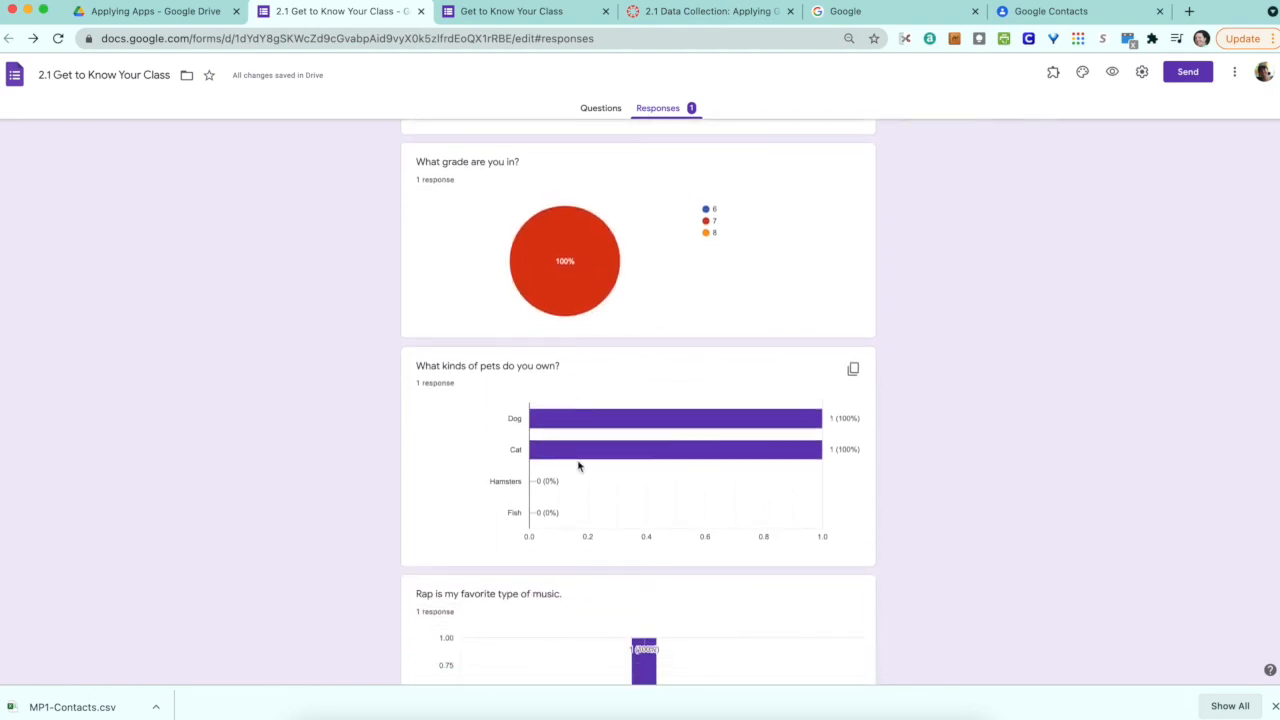
scroll(578, 466, "down", 2)
scroll(578, 466, "down", 5)
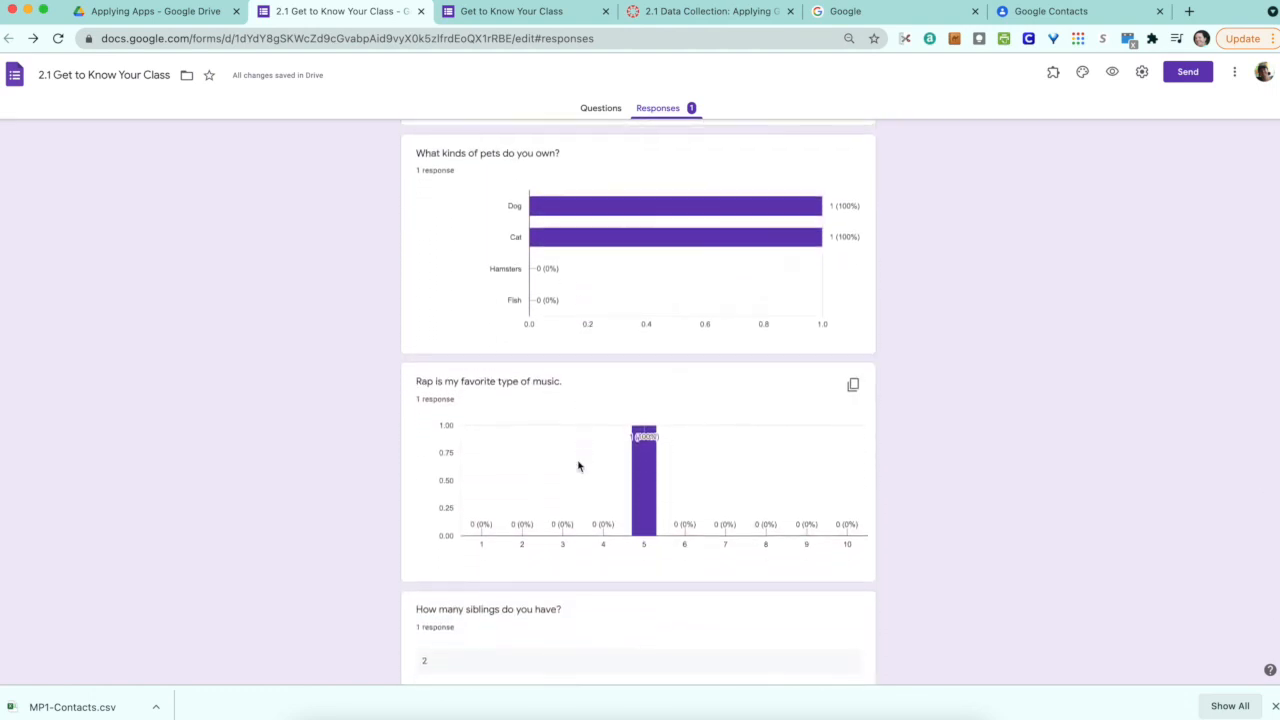
scroll(578, 466, "down", 6)
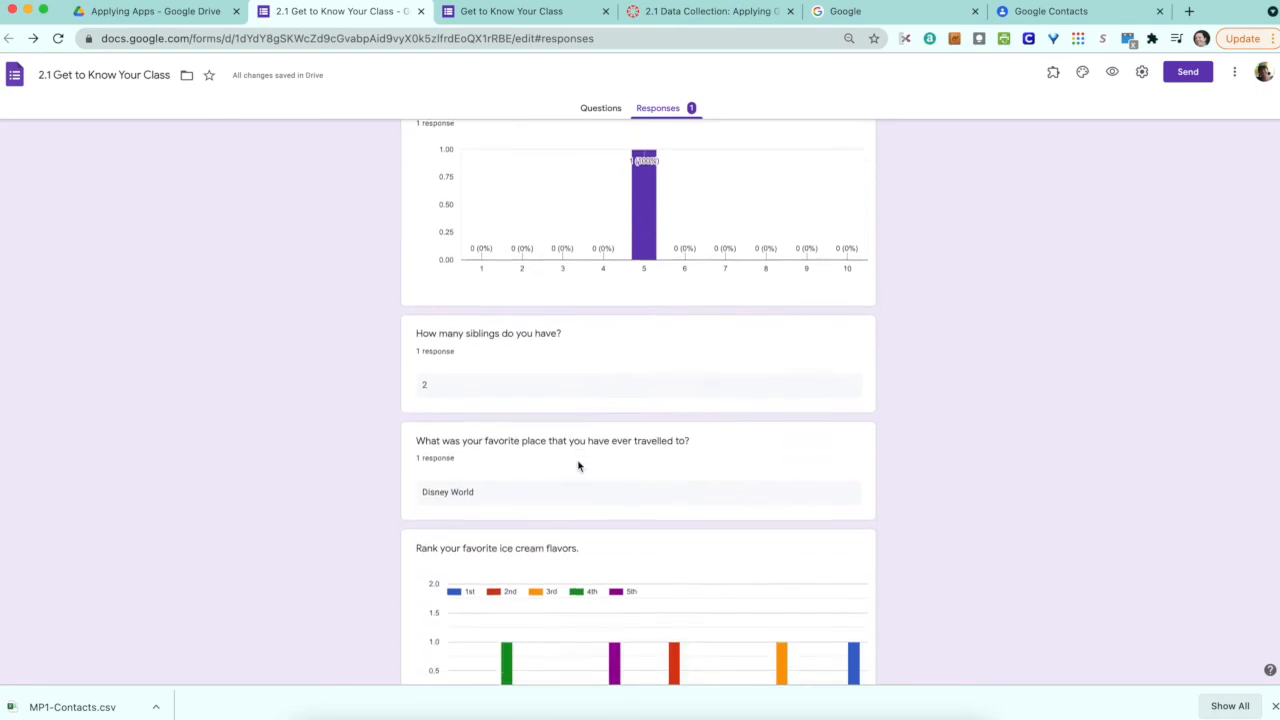
scroll(578, 466, "down", 1)
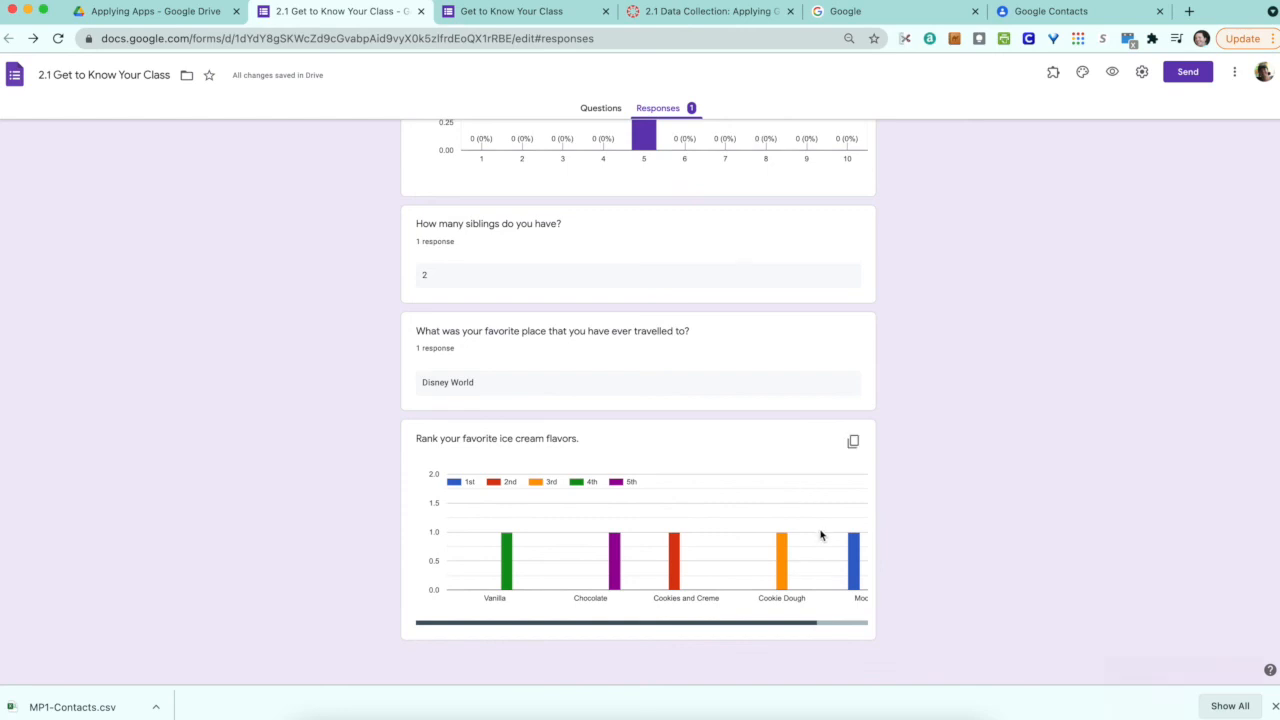
scroll(820, 535, "up", 4)
scroll(820, 535, "up", 20)
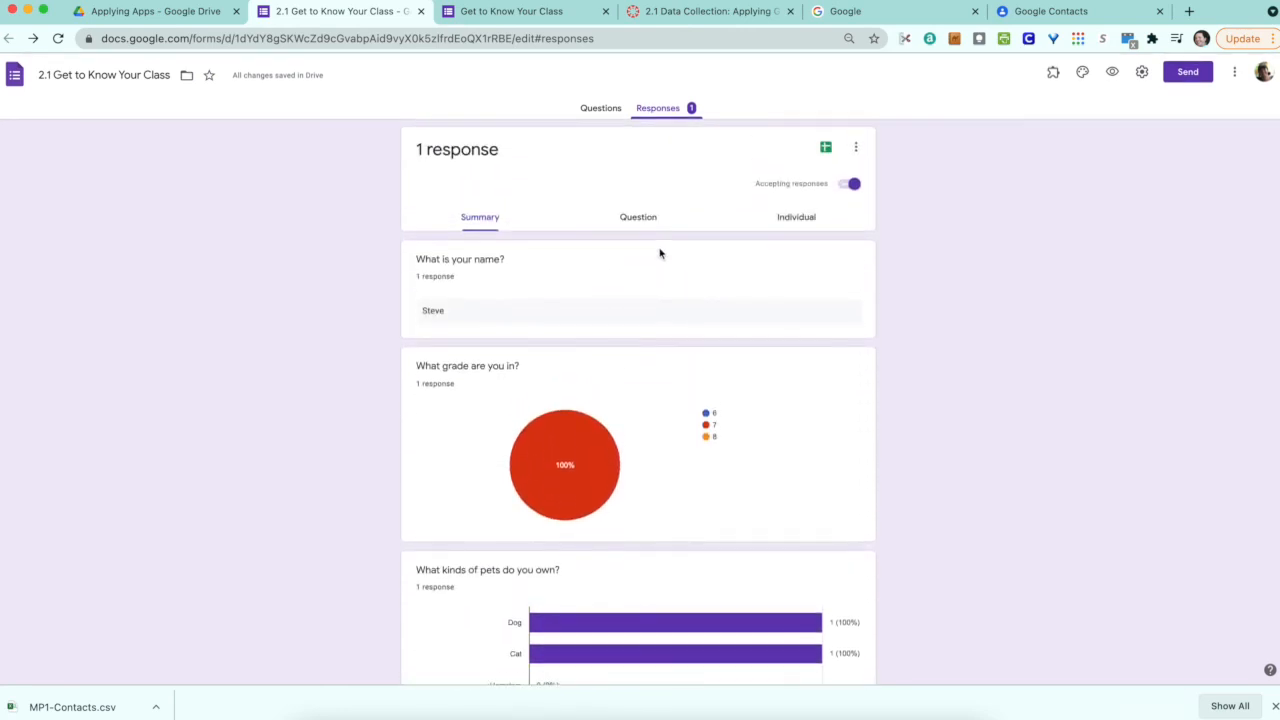
View the responses by question and step forward from the name question to the pets question
left_click(645, 222)
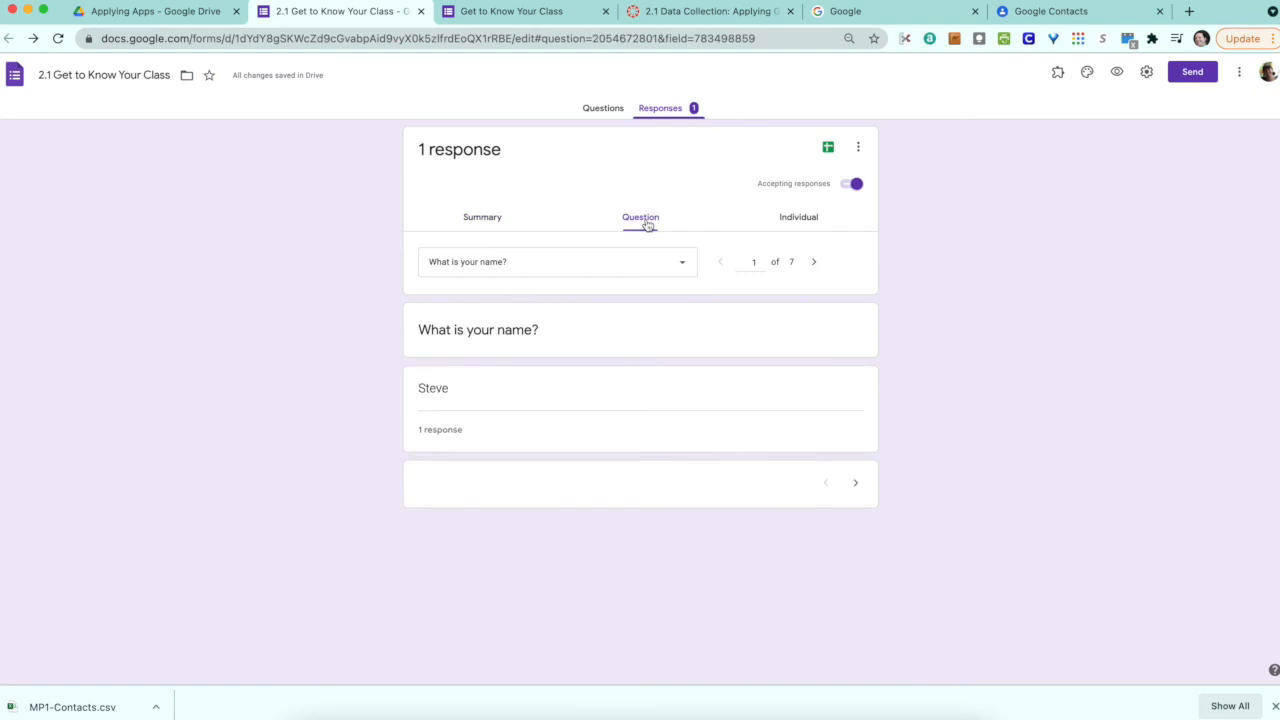
left_click(814, 263)
left_click(813, 263)
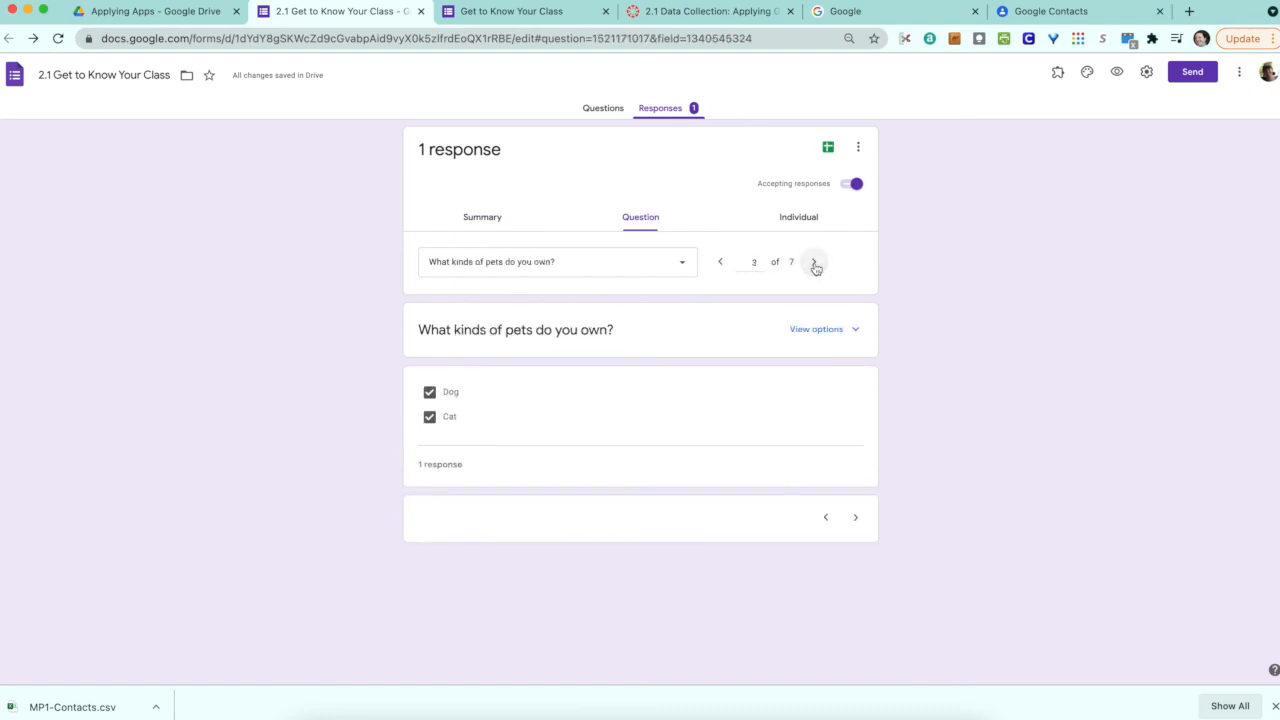
Look at the individual respondent's submission and return to the response summary
left_click(813, 230)
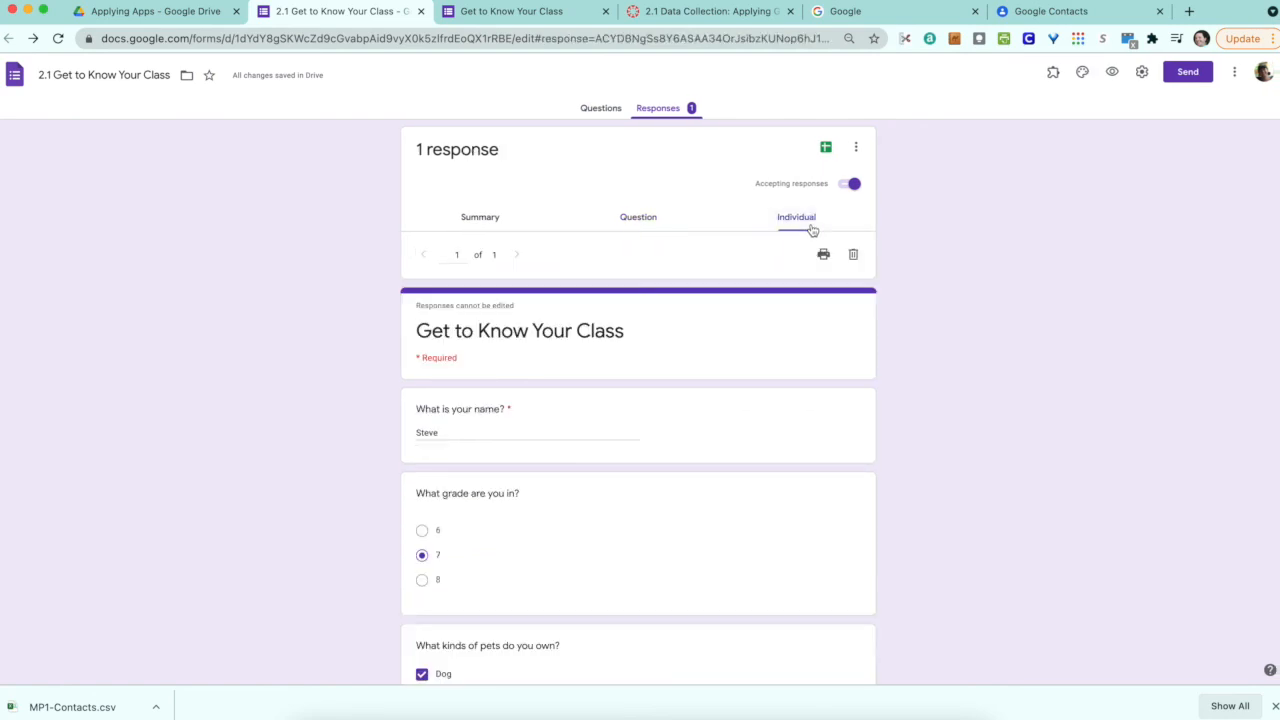
scroll(748, 370, "down", 1)
scroll(748, 370, "up", 1)
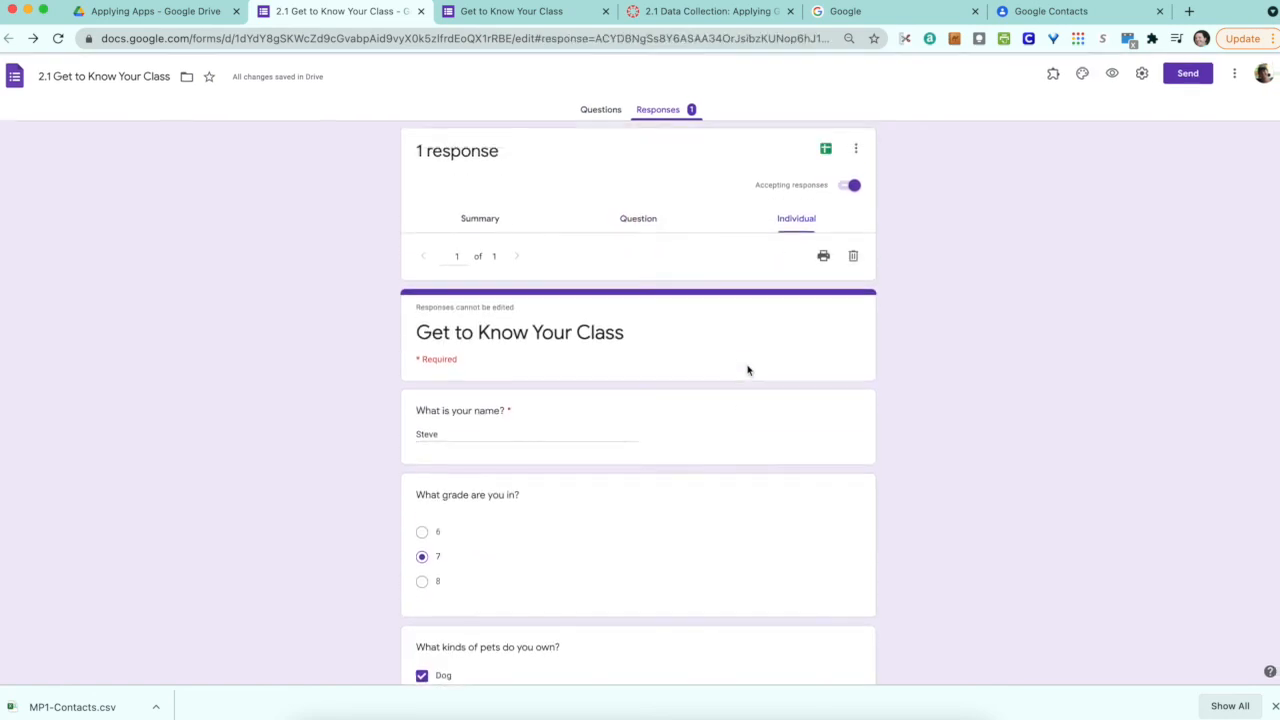
left_click(478, 228)
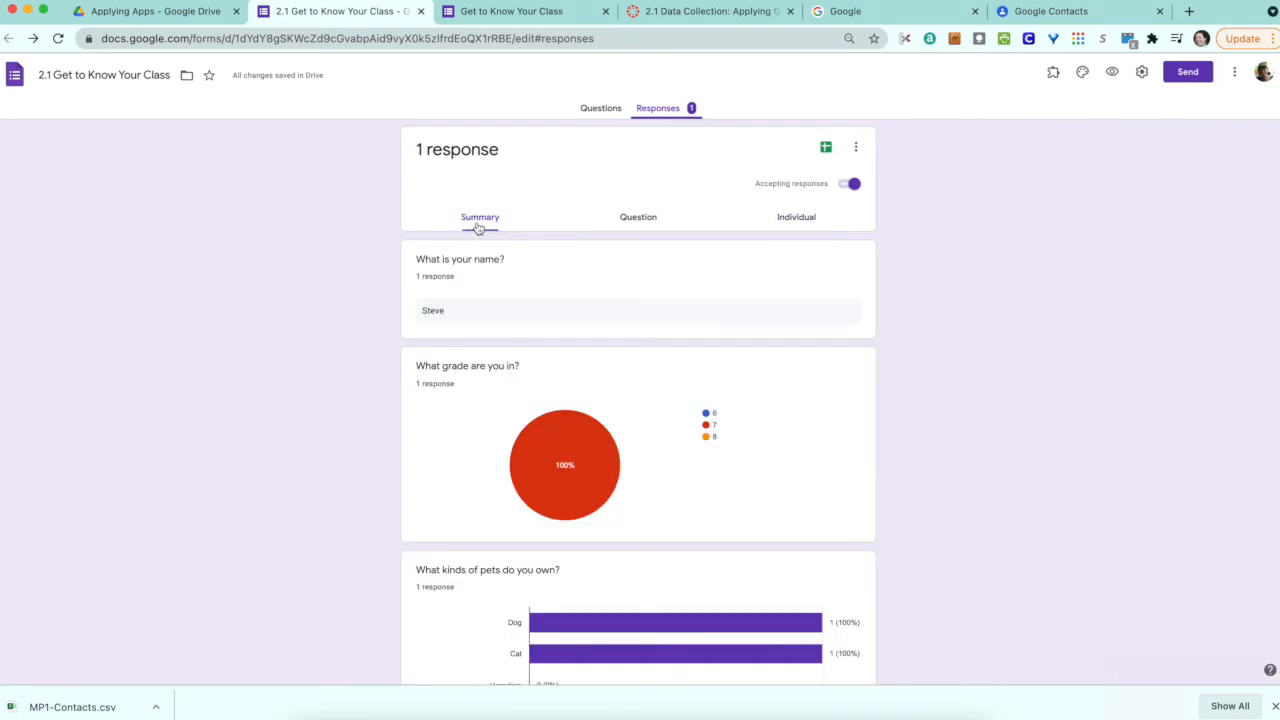
Create a new spreadsheet named "2.1 Get to Know Your Class (Responses)" as the destination for the form's responses
left_click(828, 149)
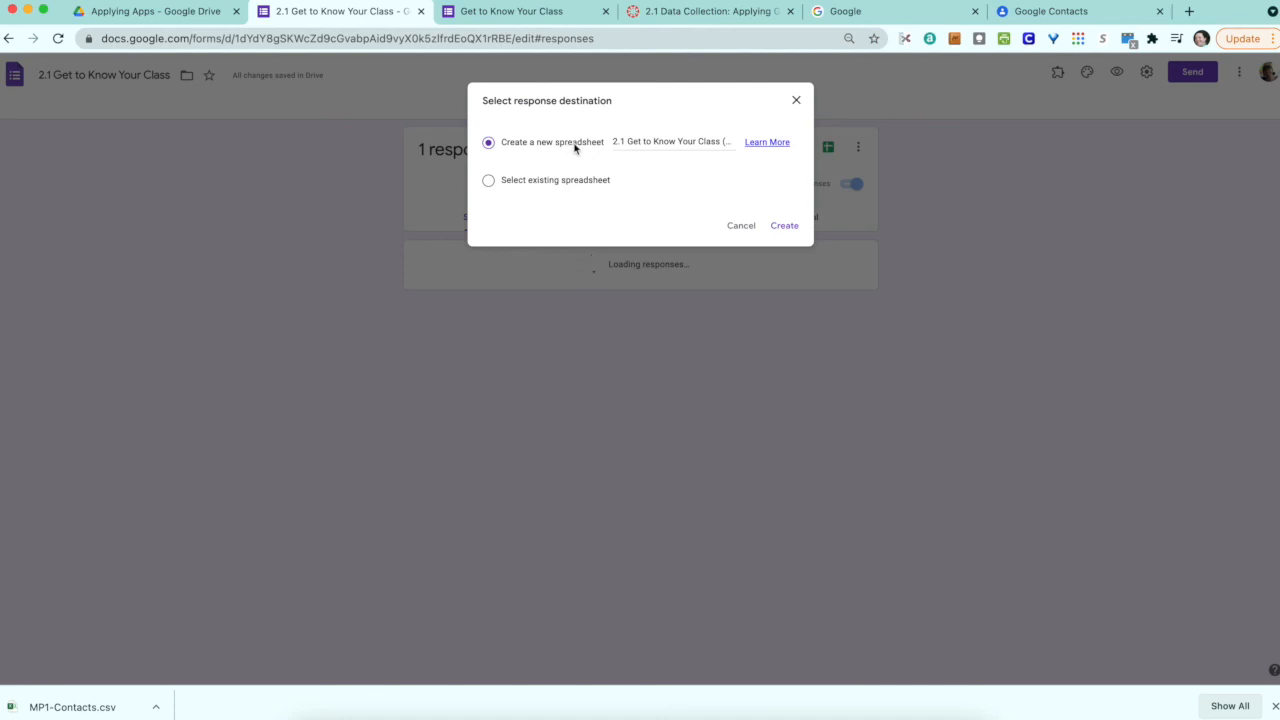
left_click(639, 142)
key("Right")
key("Right")
key("Right")
key("Right")
key("Right")
key("Right")
key("Right")
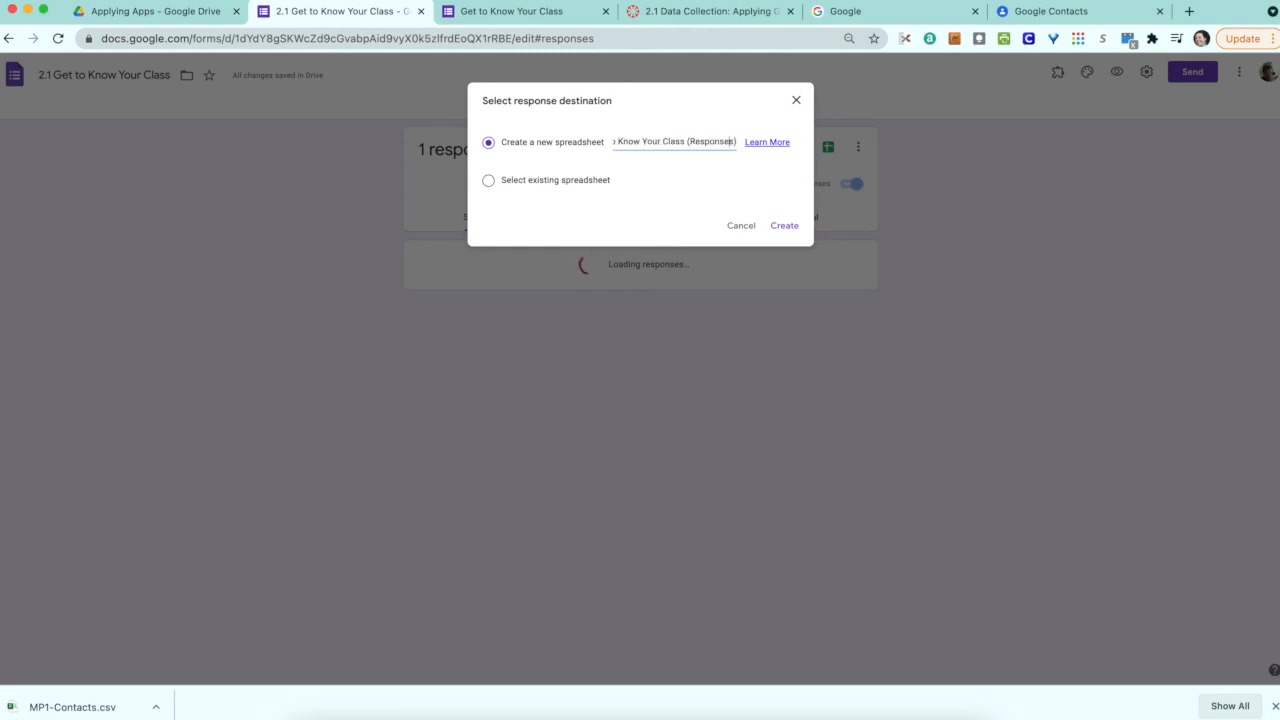
left_click(784, 227)
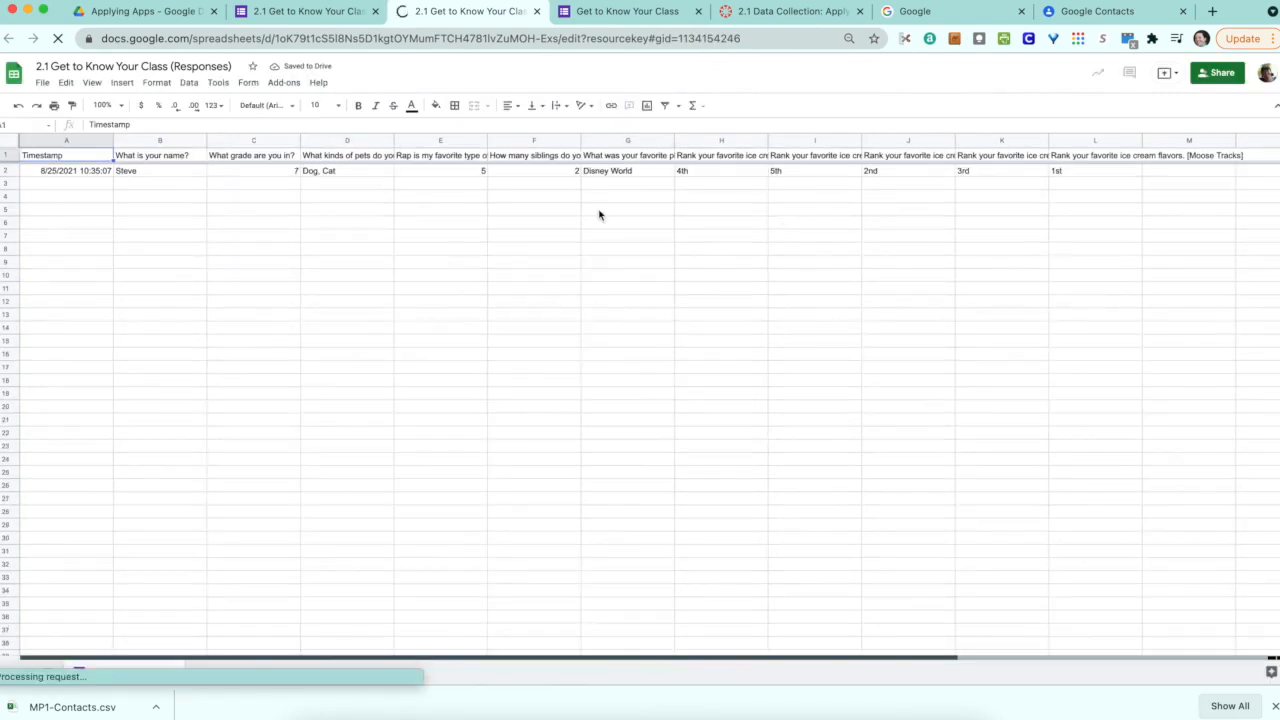
Check the timestamp and name entries of the first response and wrap the text of the question header row
left_click(57, 172)
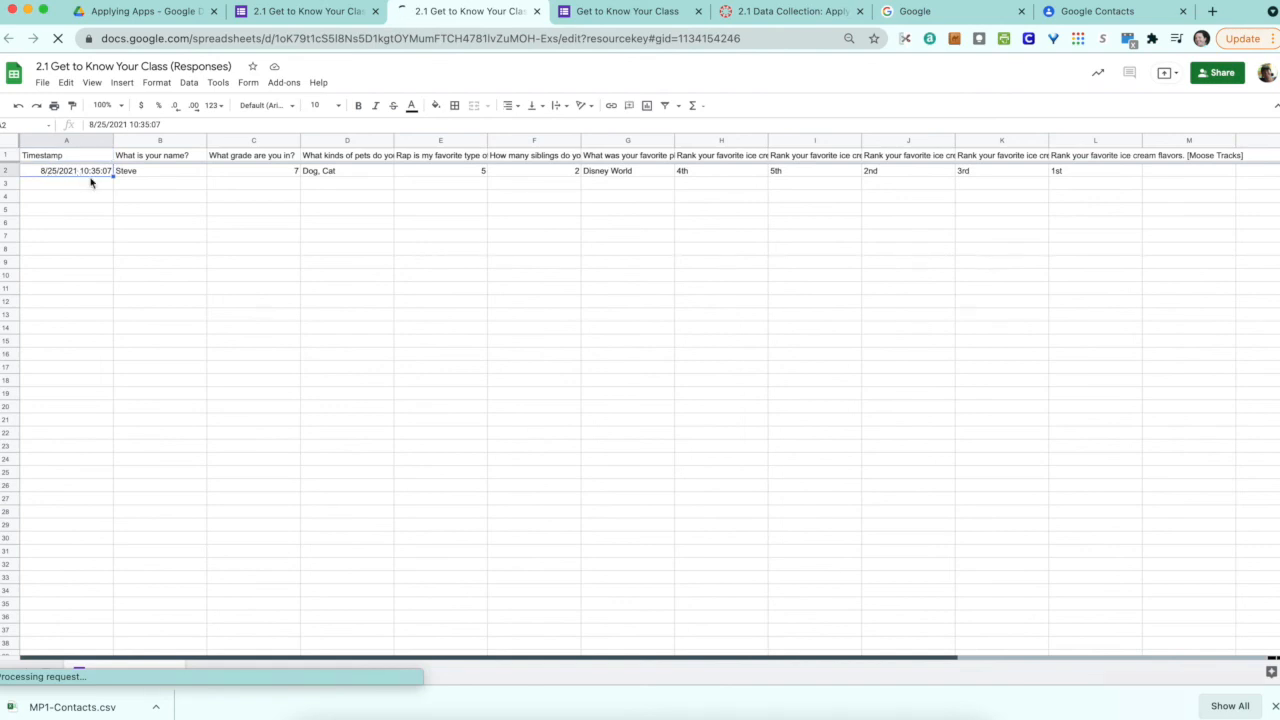
left_click(155, 177)
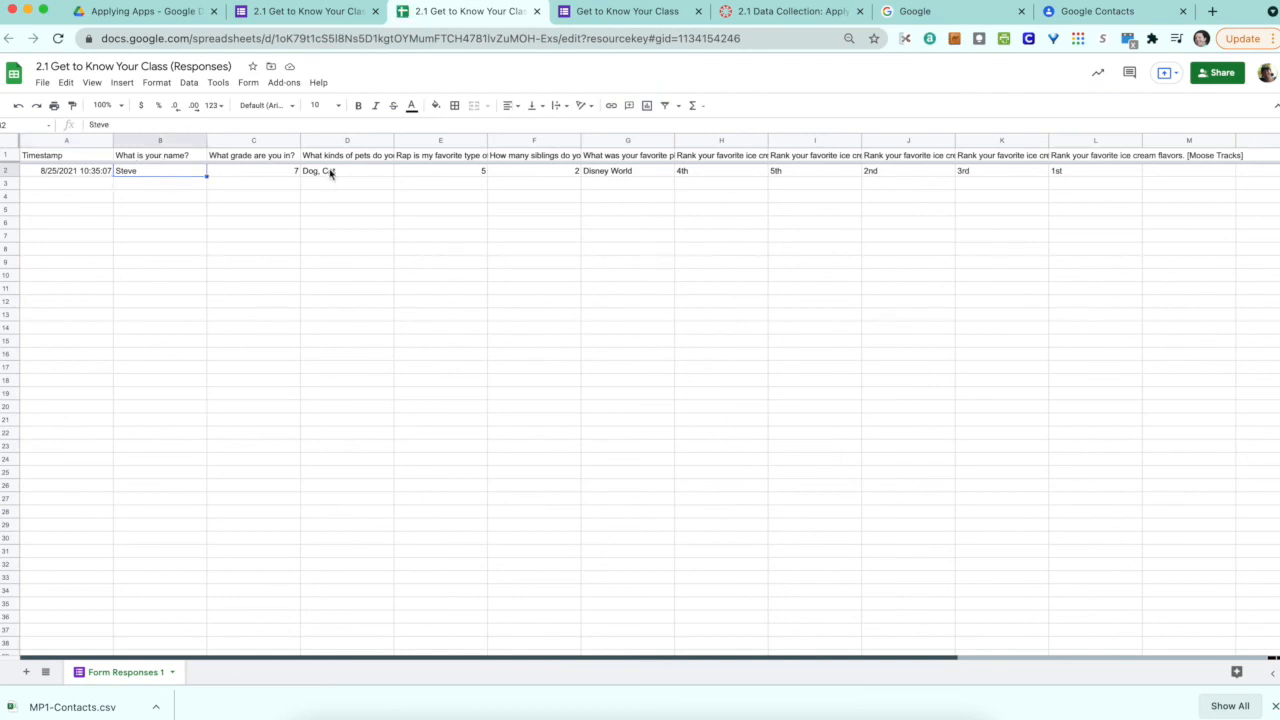
left_click(6, 155)
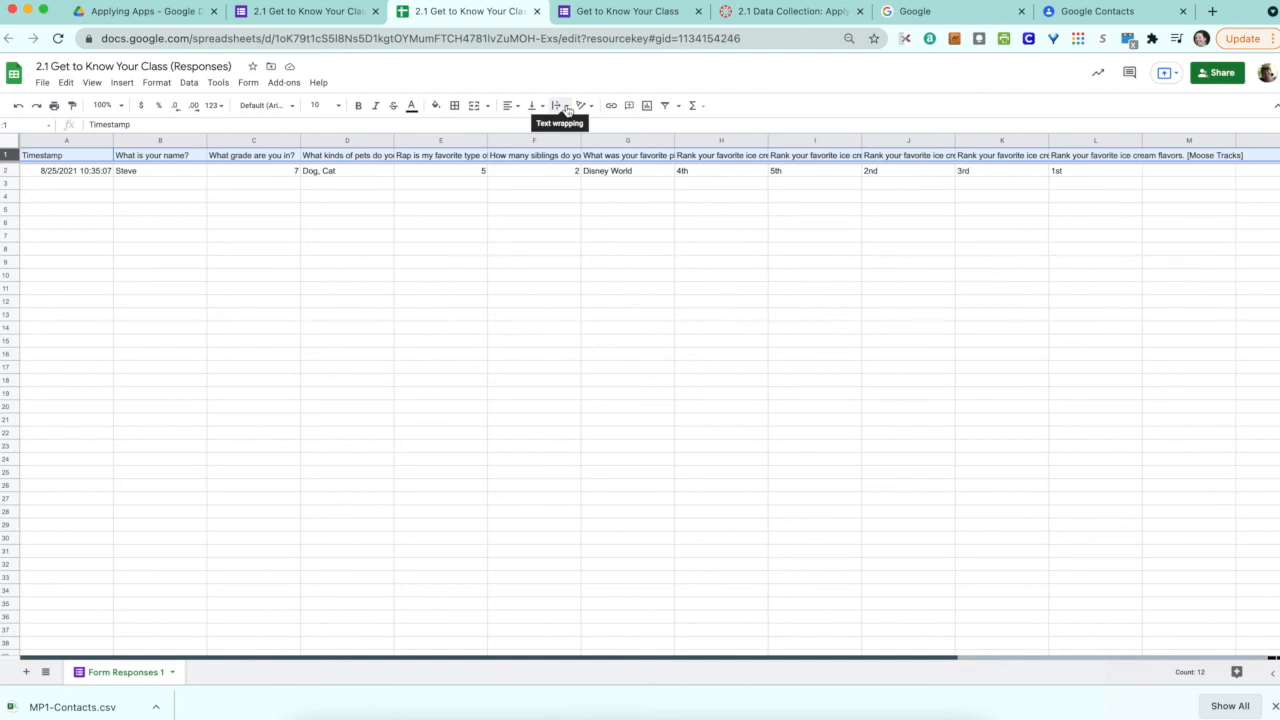
left_click(566, 108)
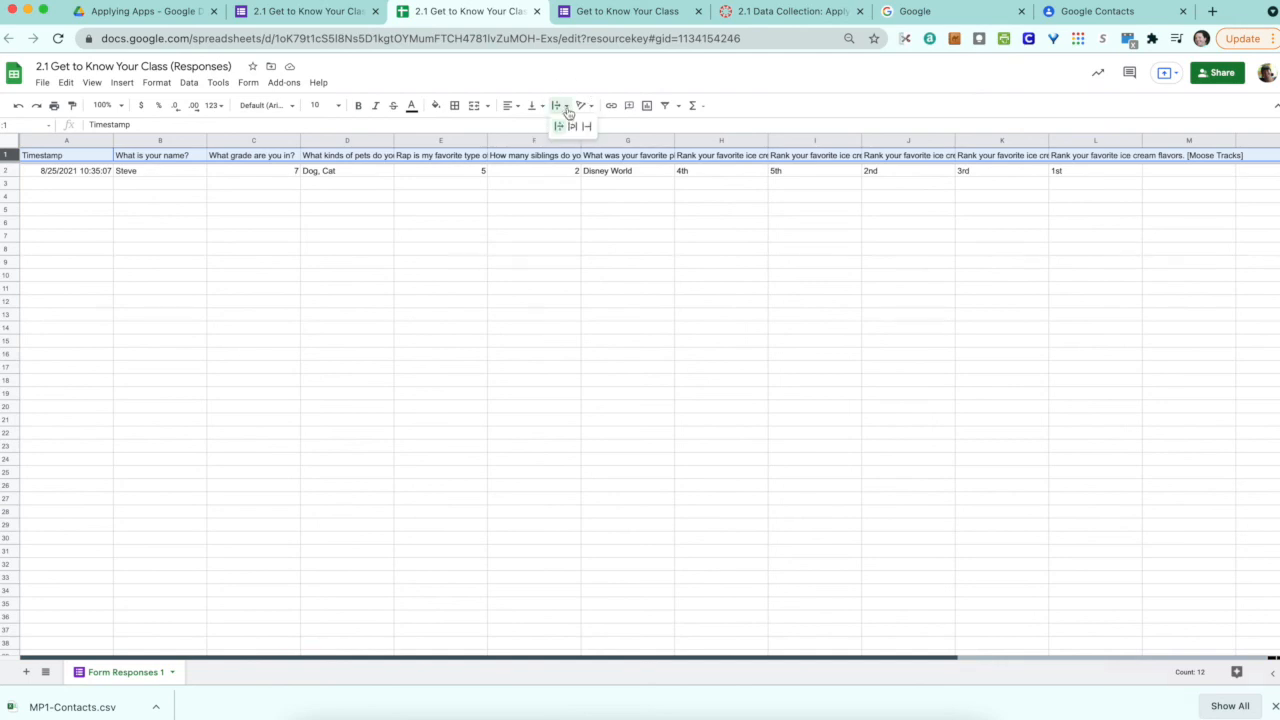
left_click(574, 128)
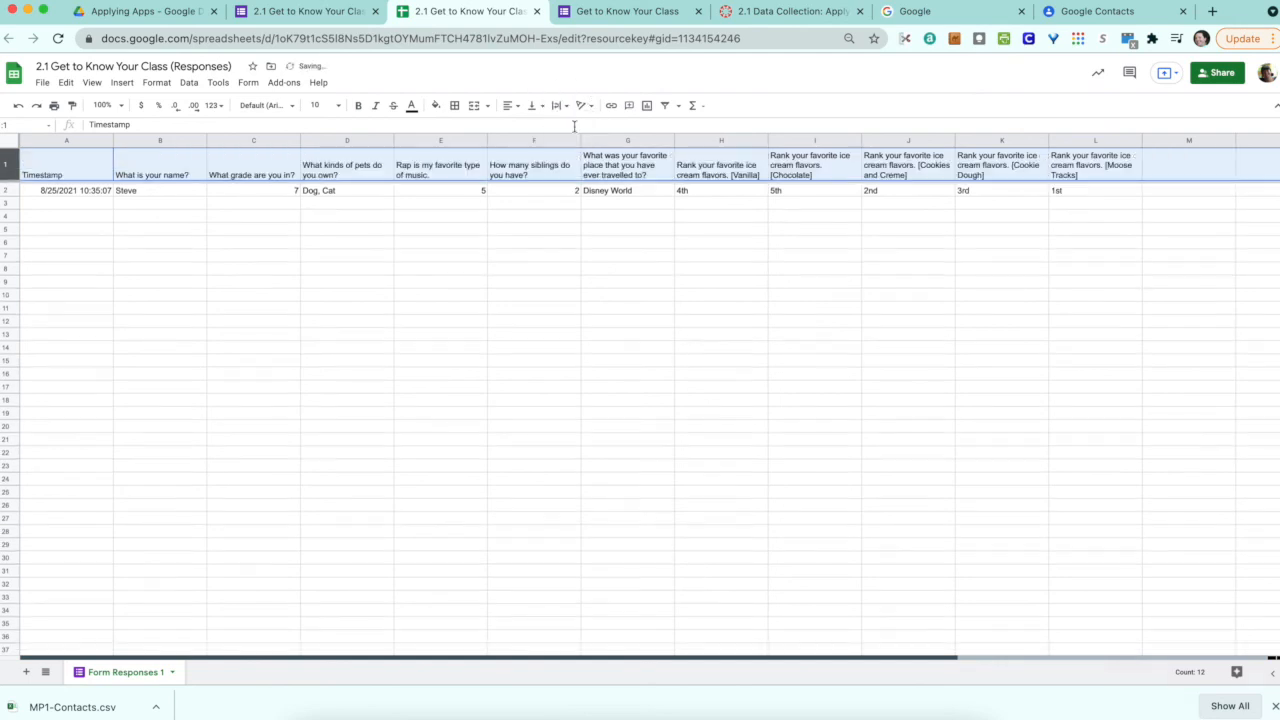
left_click(565, 257)
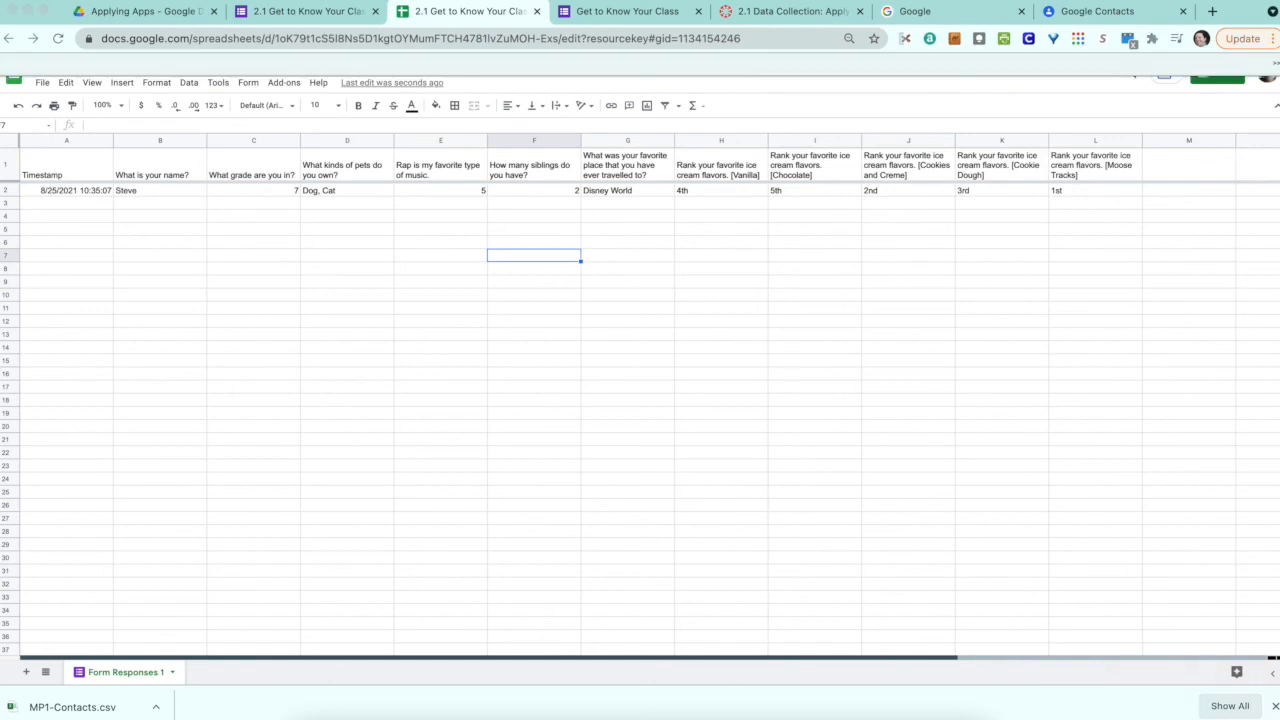
Return to the form editor and look through the survey questions from the name question to the siblings question
left_click(300, 11)
left_click(612, 107)
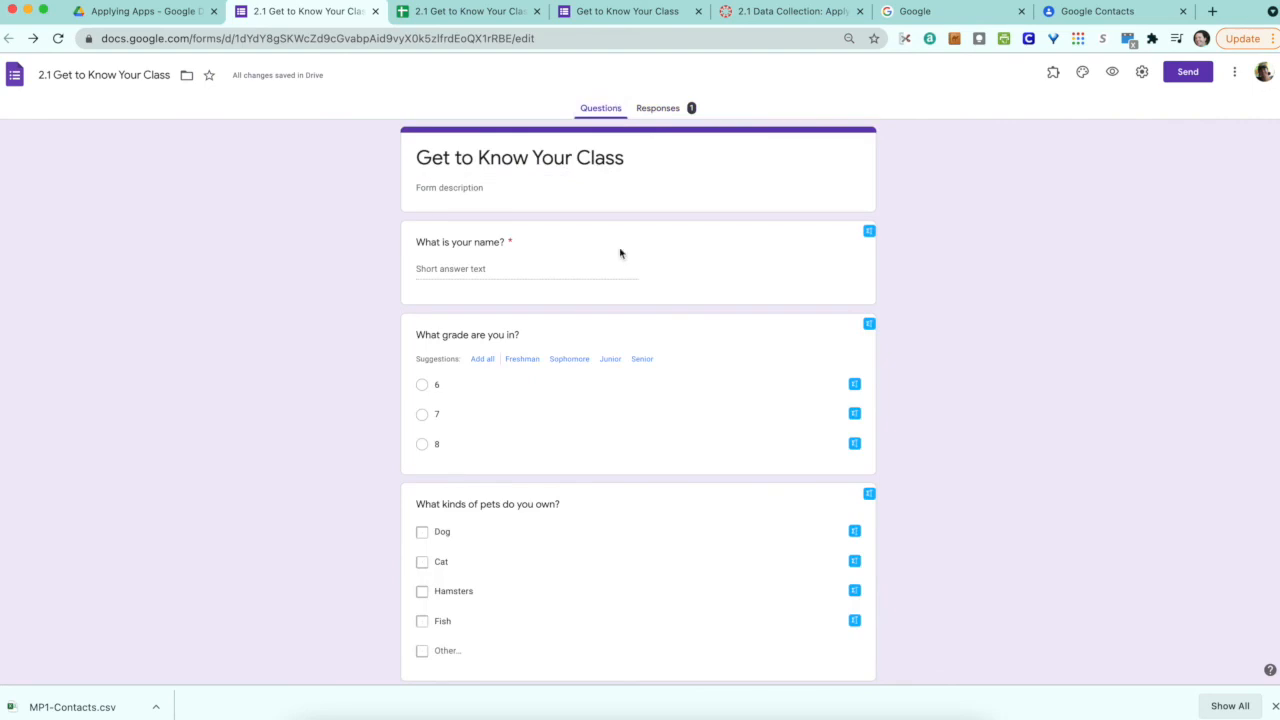
scroll(617, 416, "down", 5)
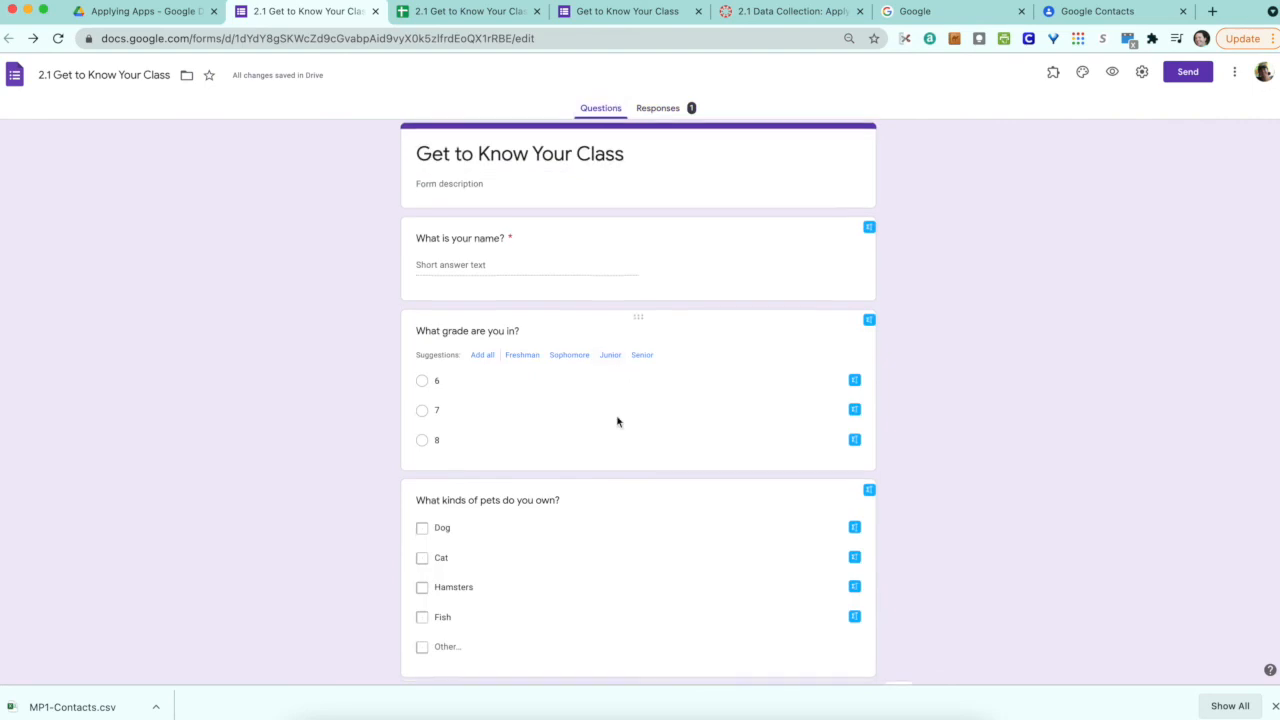
scroll(617, 421, "down", 2)
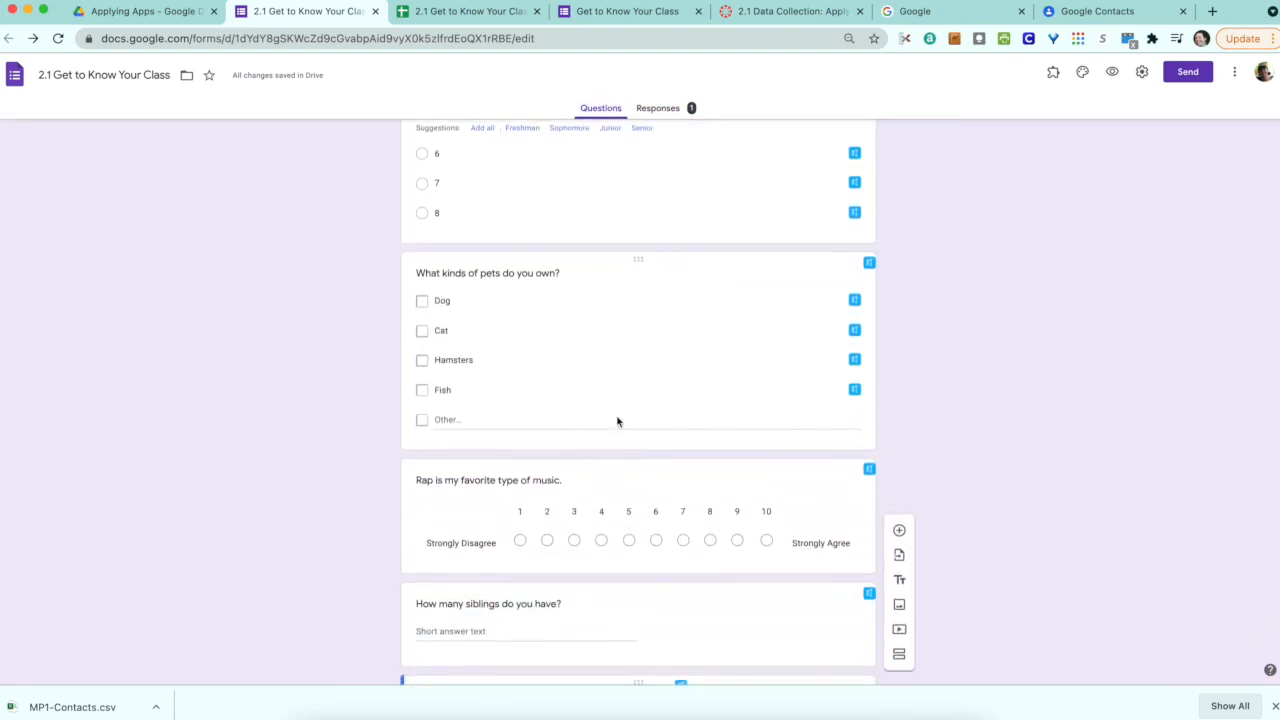
scroll(620, 346, "up", 6)
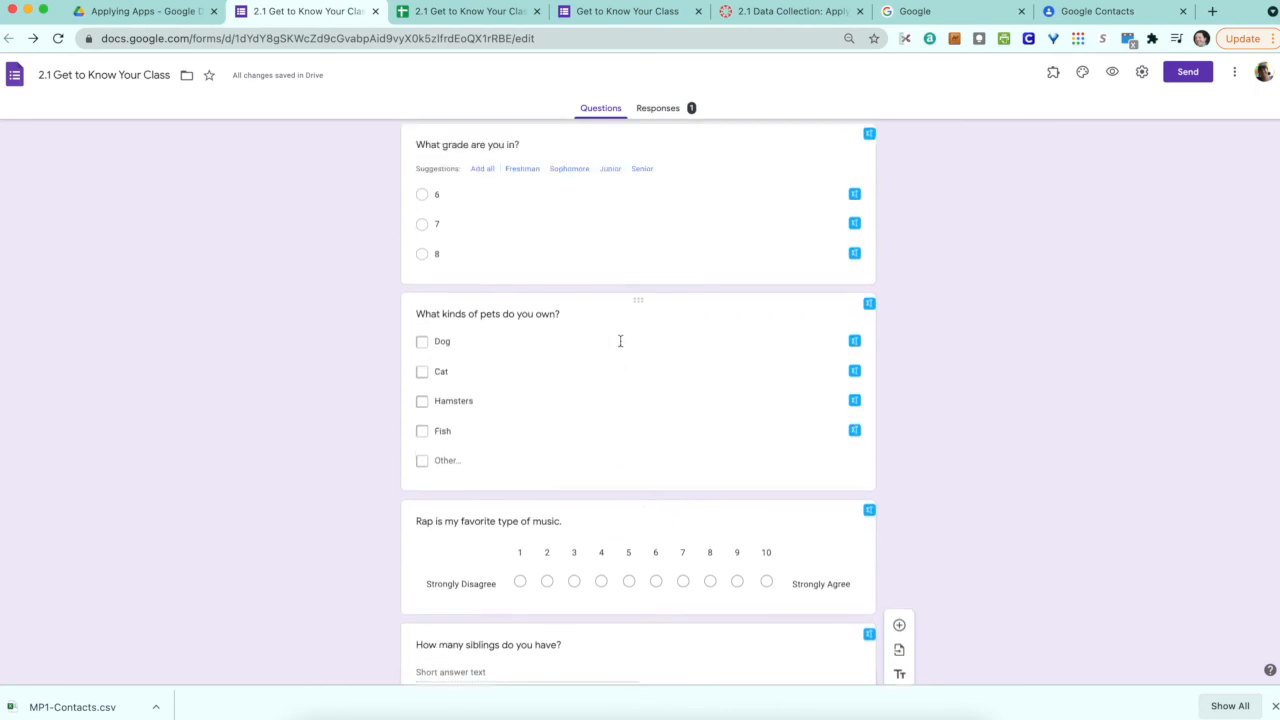